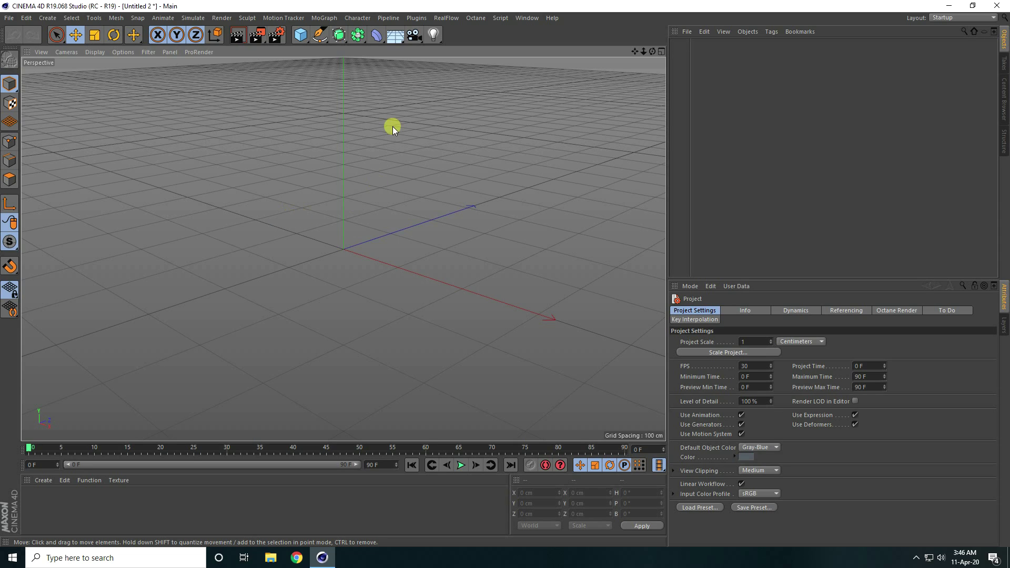
Step: Add a Helix spline and set its plane to XZ so it rises vertically
left_click(320, 35)
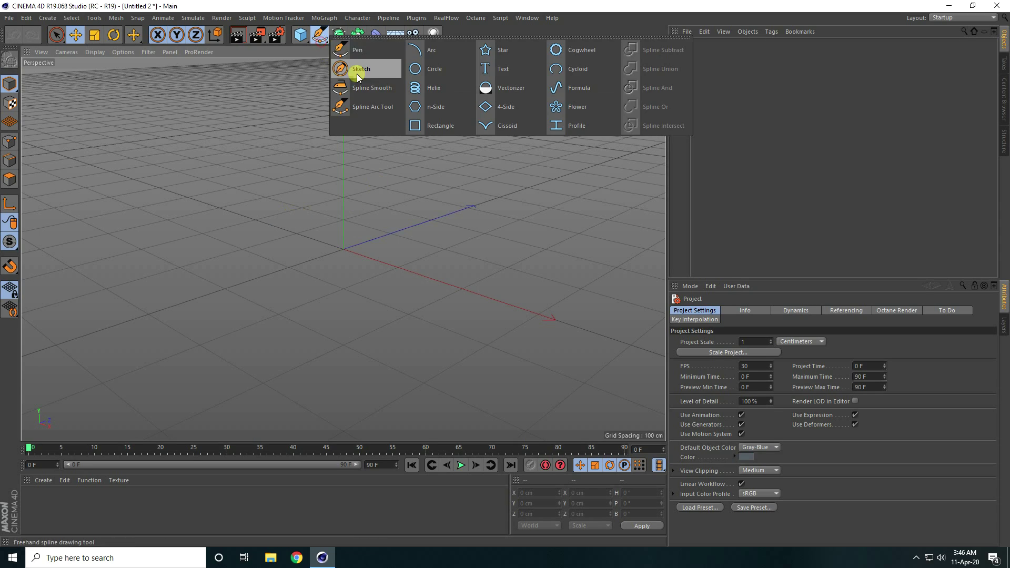
left_click(432, 92)
left_click_drag(425, 198, 433, 223, "alt")
middle_click_drag(280, 241, 402, 238, "alt")
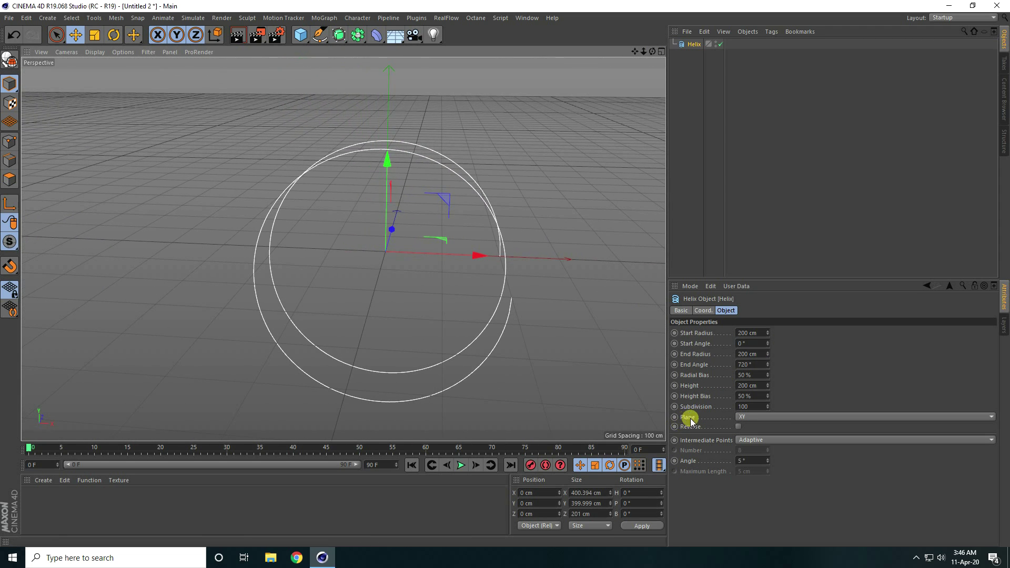
left_click(746, 416)
left_click(752, 449)
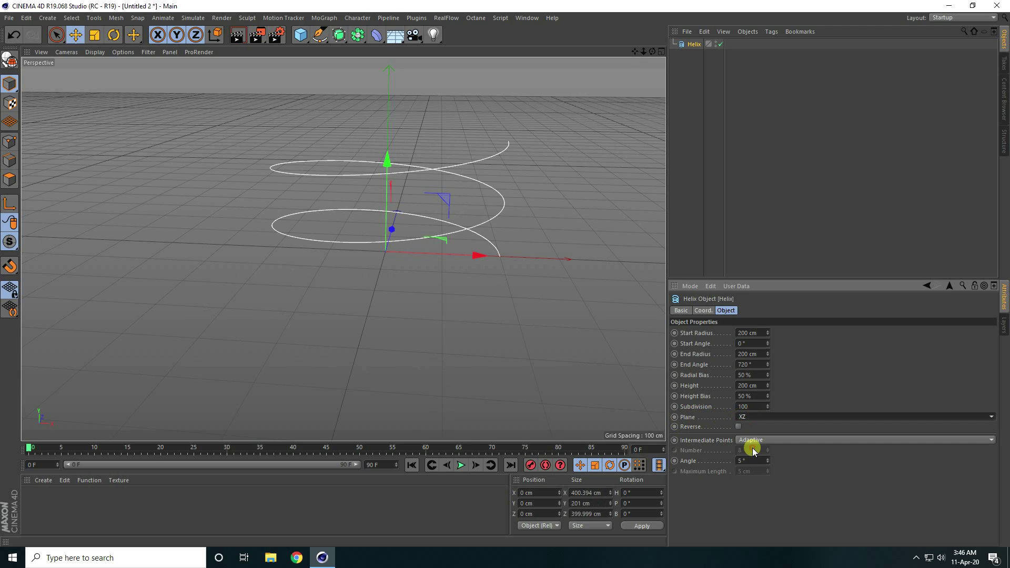
left_click_drag(433, 219, 403, 325, "alt")
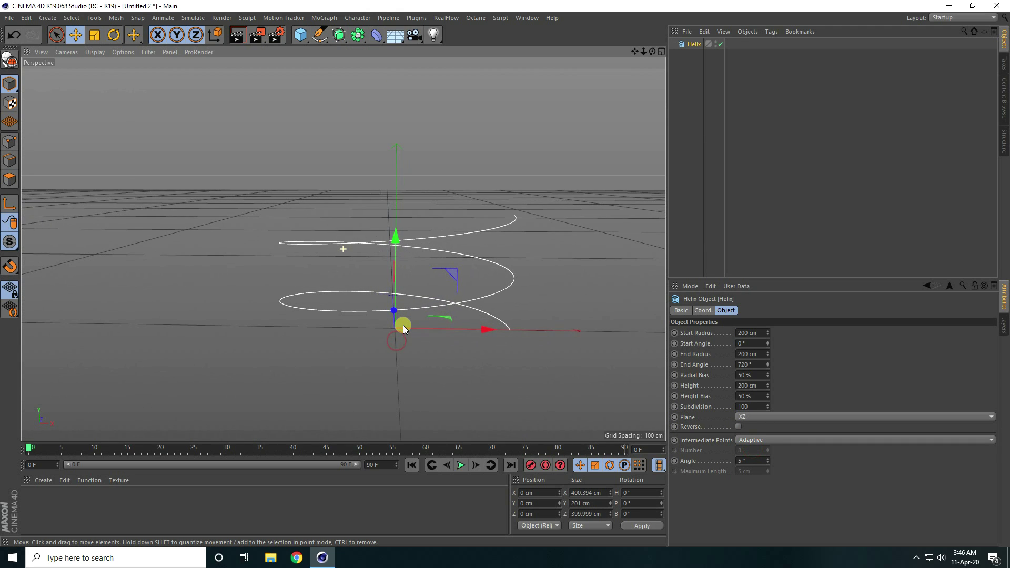
Step: Set the helix's start radius to 150 cm and its end radius to 0 cm
left_click(762, 333)
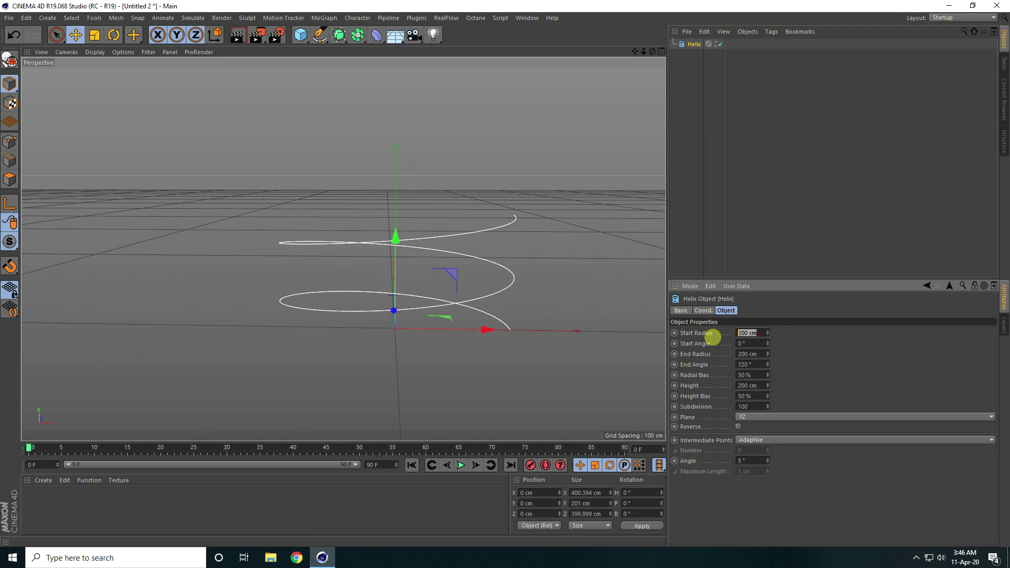
type("150")
key("Return")
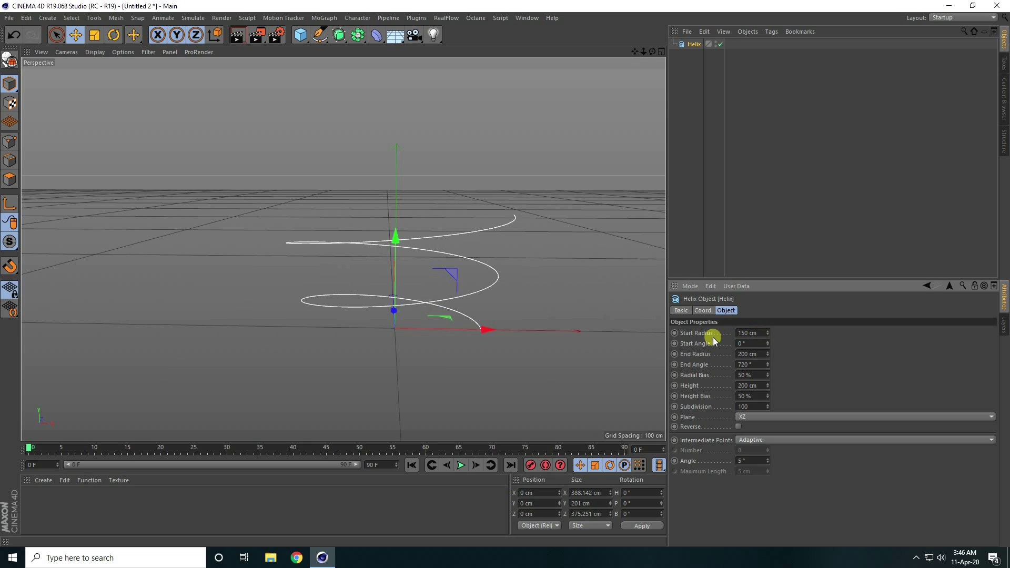
left_click(757, 354)
key("Return")
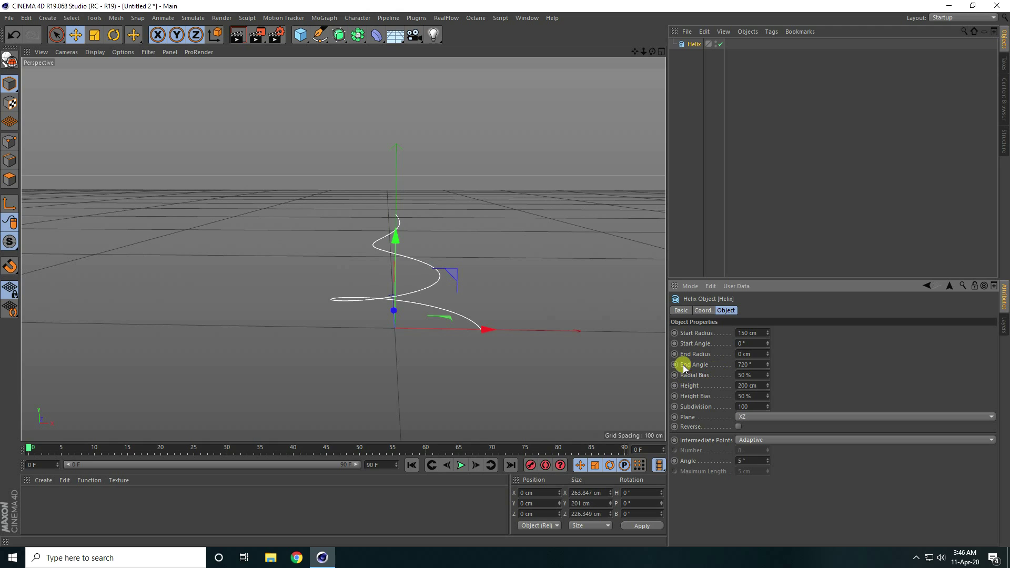
Step: Set the helix's end angle to 2200° and its height to 400 cm
left_click_drag(769, 362, 769, 386)
left_click(748, 388)
left_click(762, 388)
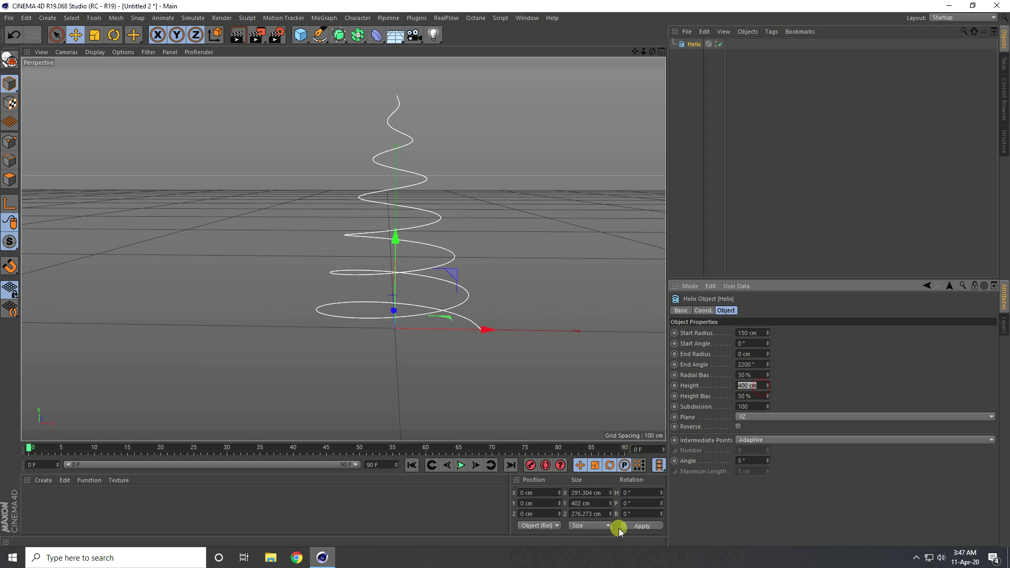
left_click_drag(324, 251, 361, 274, "alt")
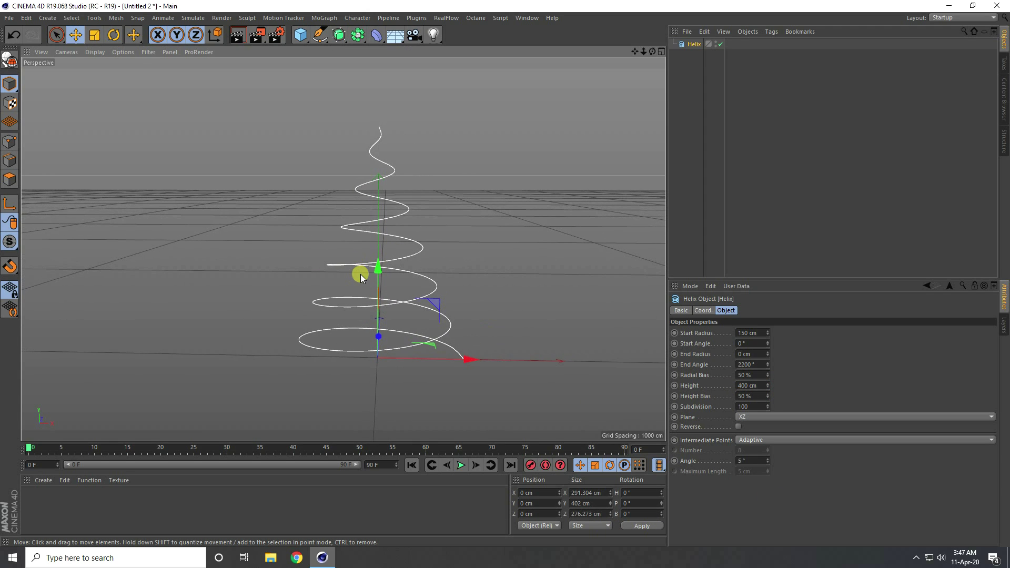
Step: Set the helix's intermediate points to Natural with a number of 2
left_click(751, 441)
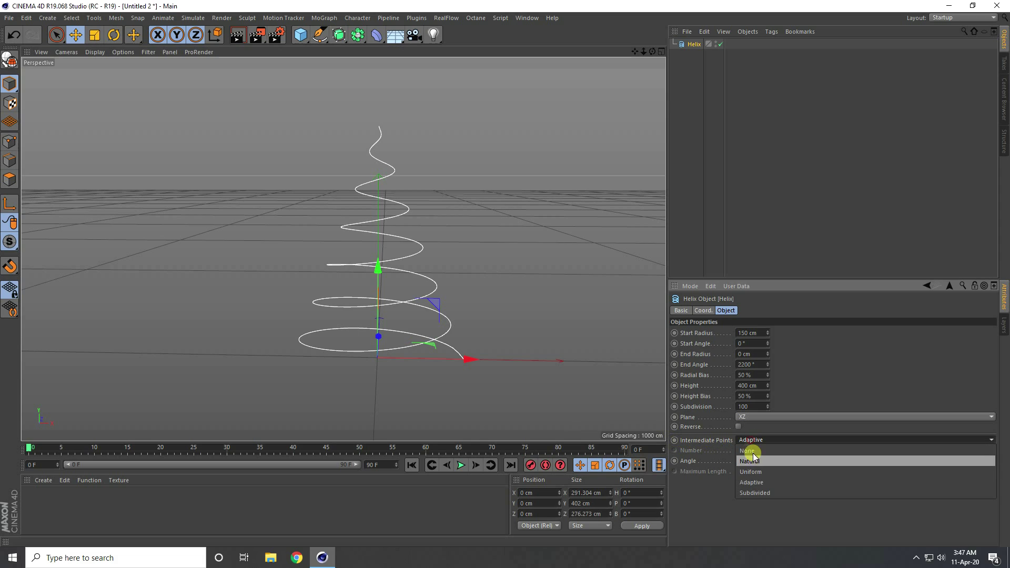
left_click(760, 462)
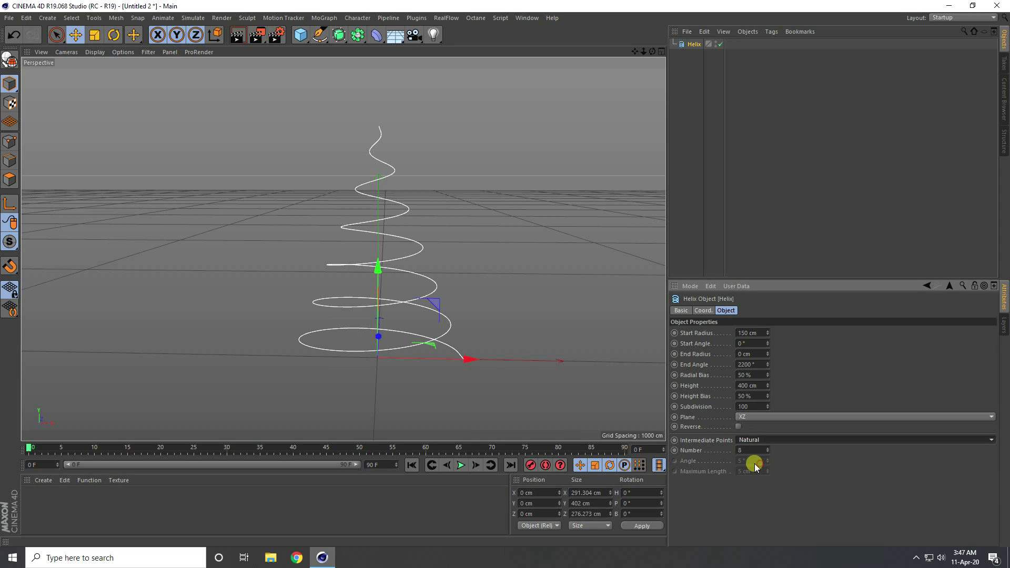
key("Tab")
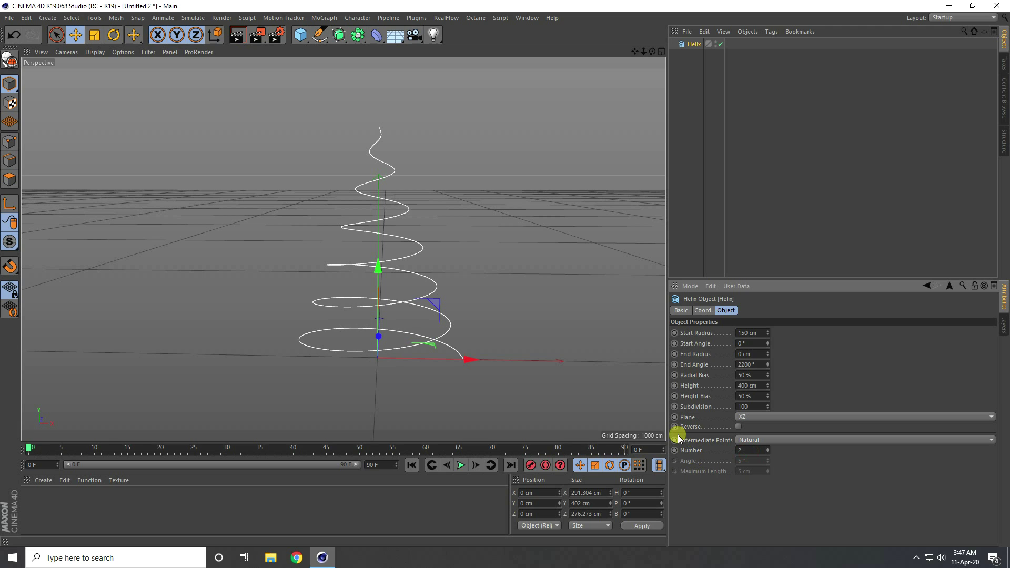
scroll(379, 294, "up", 3)
mouse_move(383, 255)
left_mouse_down("alt")
mouse_move(421, 256)
mouse_move(374, 256)
left_mouse_up("alt")
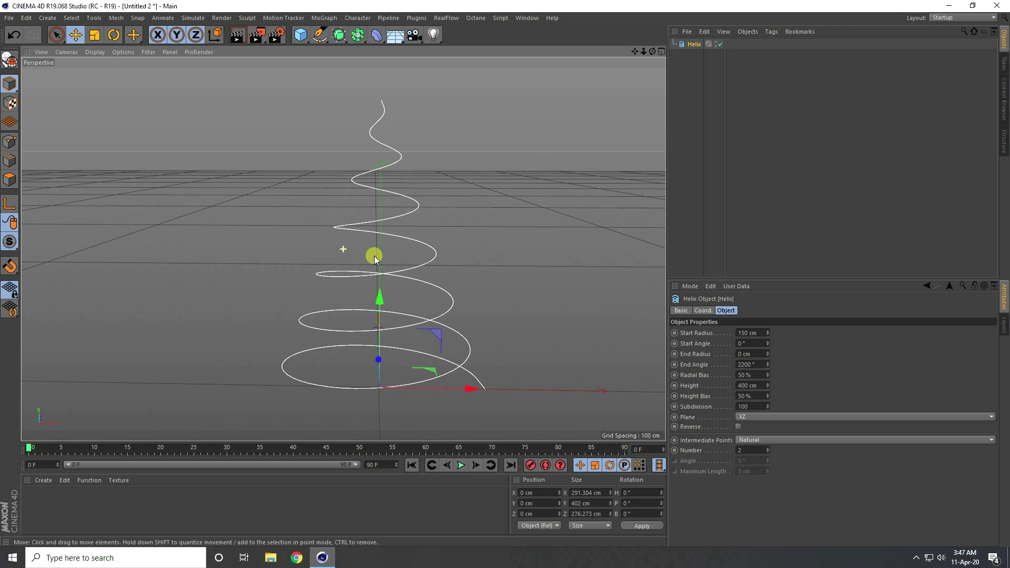
Step: Add an n-Side spline with a radius of 15 cm and 5 sides
left_click(320, 35)
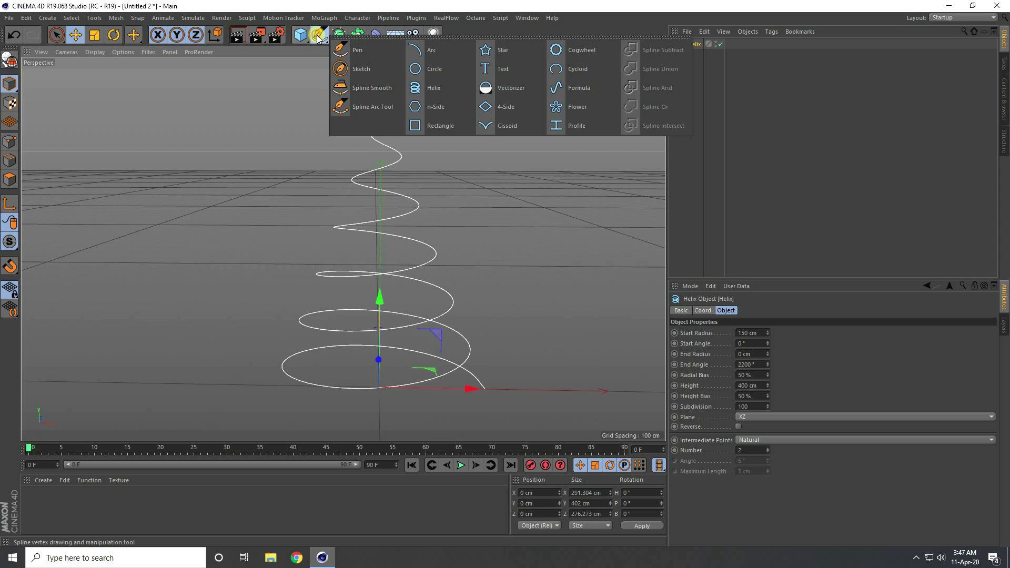
left_click(431, 109)
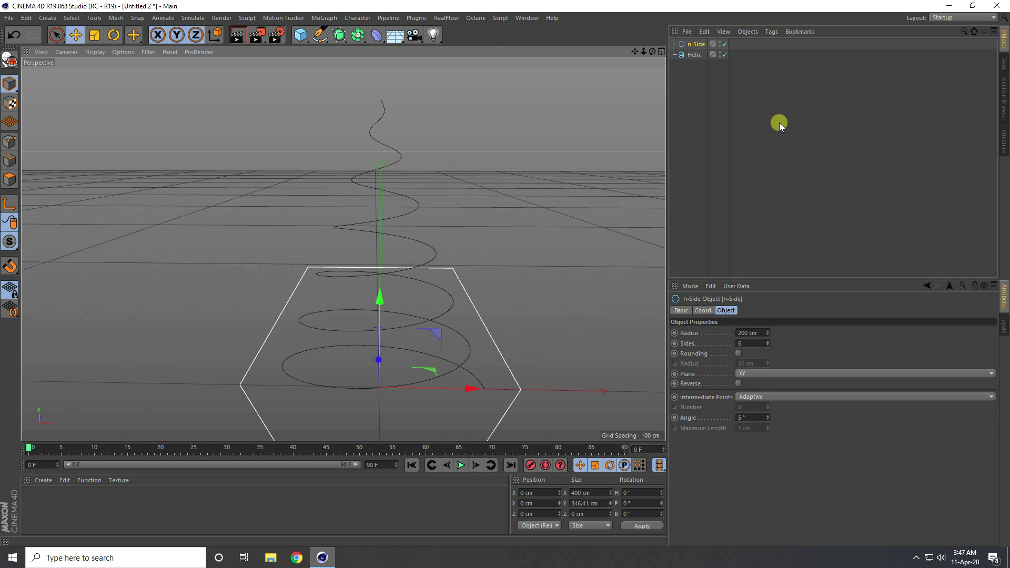
left_click(754, 333)
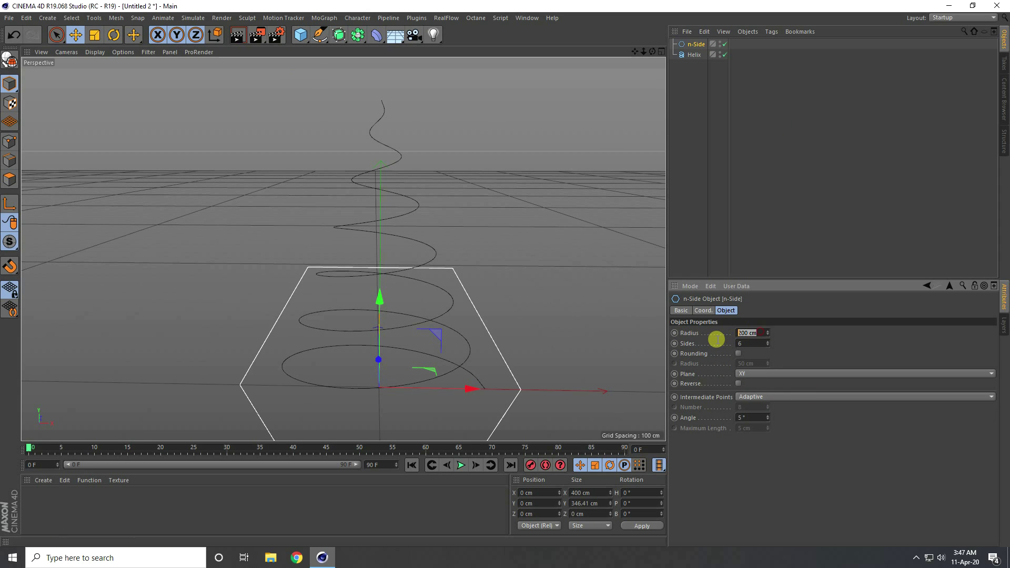
key("Return")
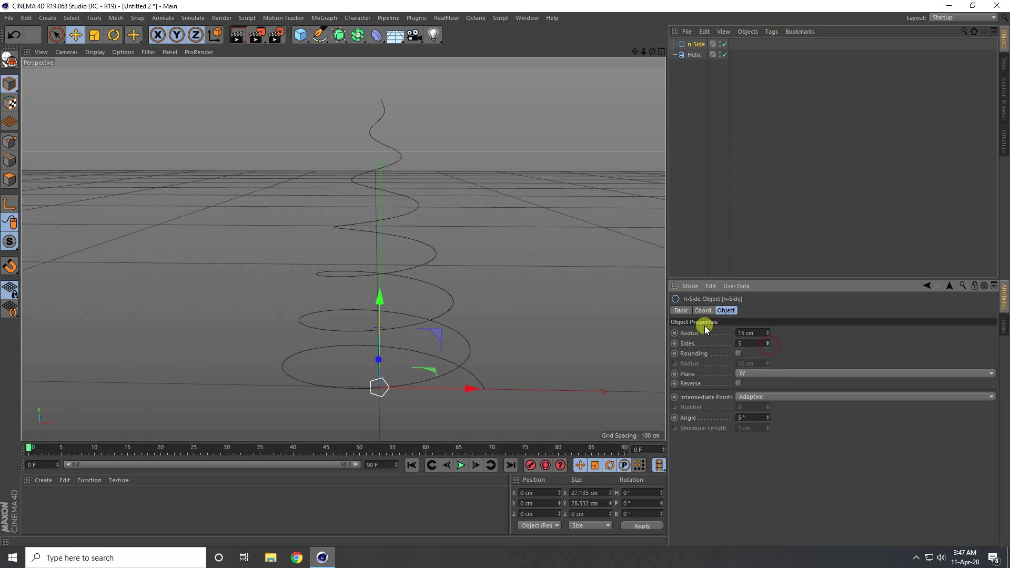
Step: Add a Sweep generator and nest the n-Side and Helix splines inside it as profile and path
left_click(339, 35)
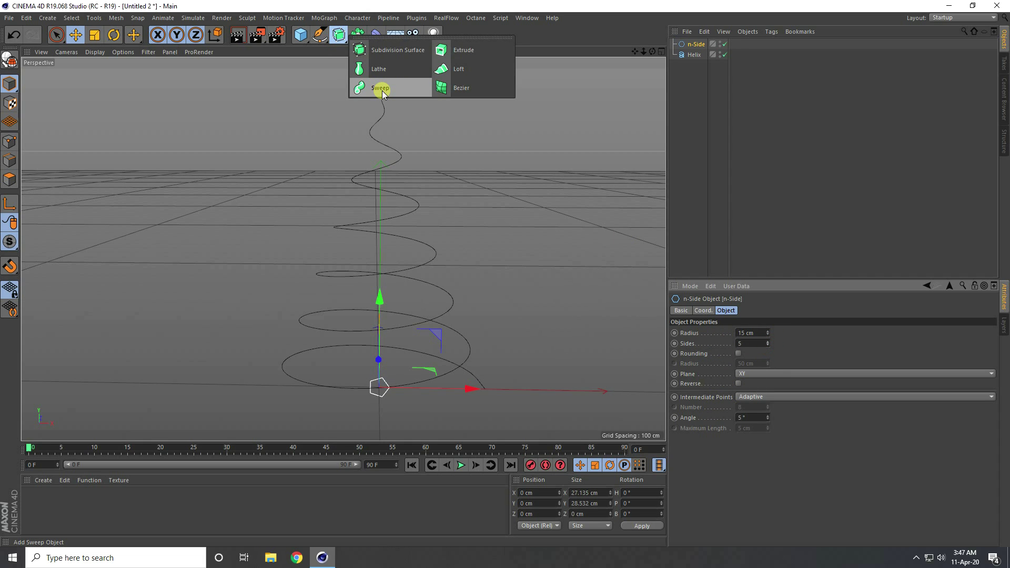
left_click(382, 88)
left_click(700, 54)
left_click(691, 65, "ctrl")
left_click_drag(694, 58, 695, 45)
right_click_drag(354, 236, 364, 138, "alt")
Step: Set the viewport display to Gouraud Shading (Lines) to show the swept spiral's segments
left_click(99, 52)
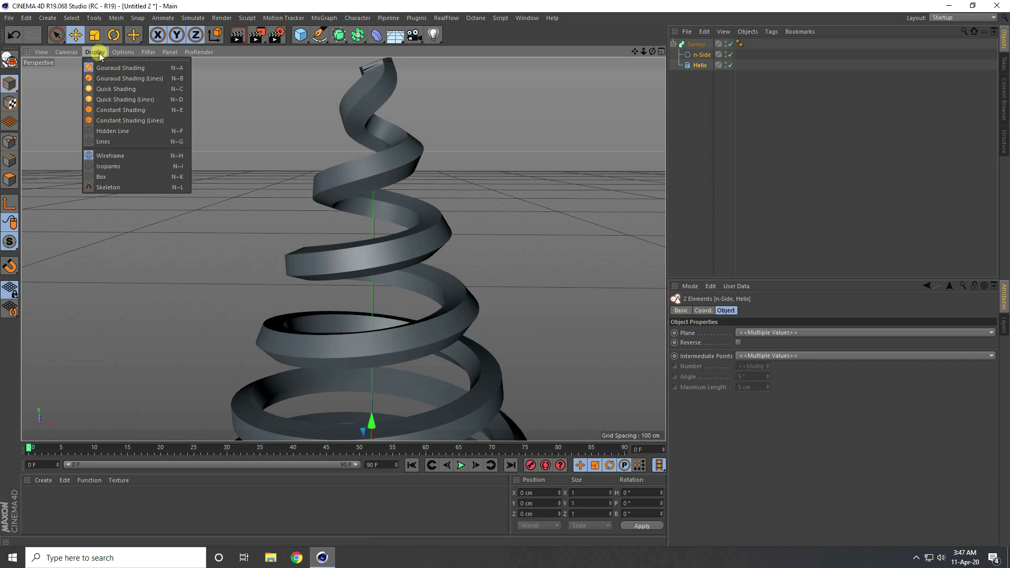
left_click(113, 75)
right_click_drag(403, 368, 349, 207, "alt")
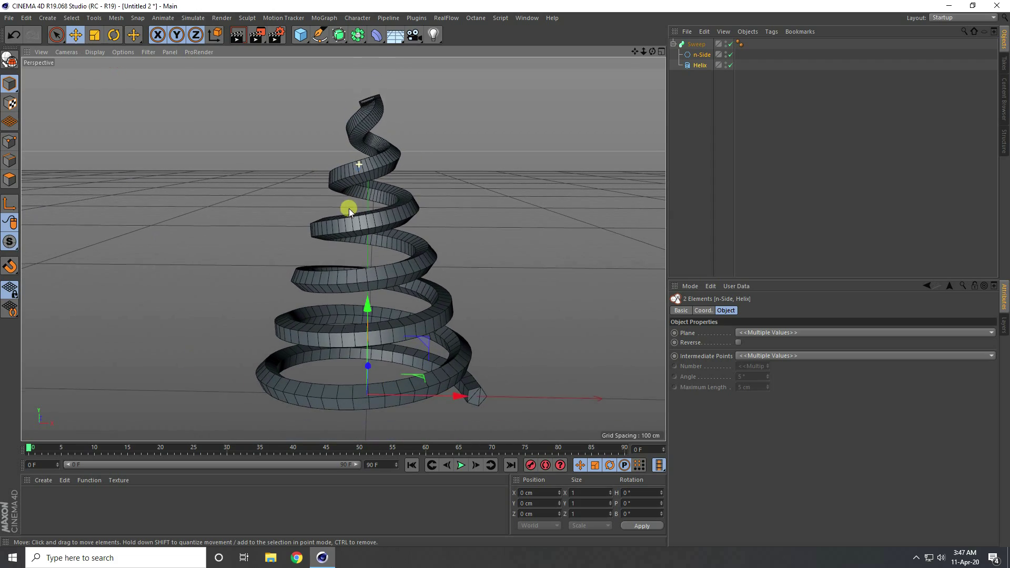
right_click_drag(337, 346, 354, 320, "alt")
mouse_move(355, 320)
left_mouse_down("alt")
mouse_move(365, 274)
mouse_move(547, 313)
mouse_move(368, 318)
left_mouse_up("alt")
right_click_drag(368, 318, 412, 238, "alt")
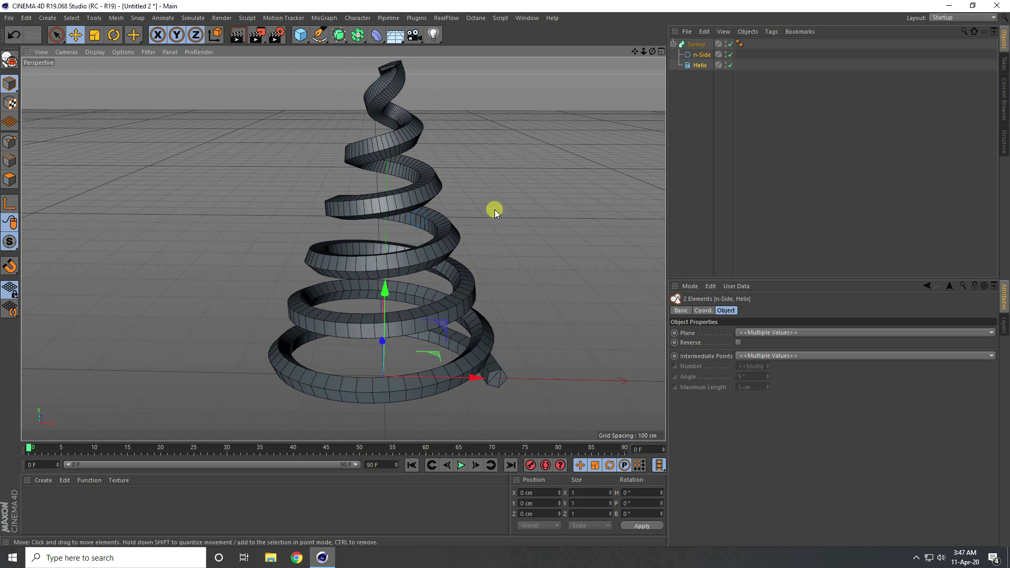
Step: Taper the Sweep by lowering the end point of its Scale curve to about 0.15
left_click(693, 43)
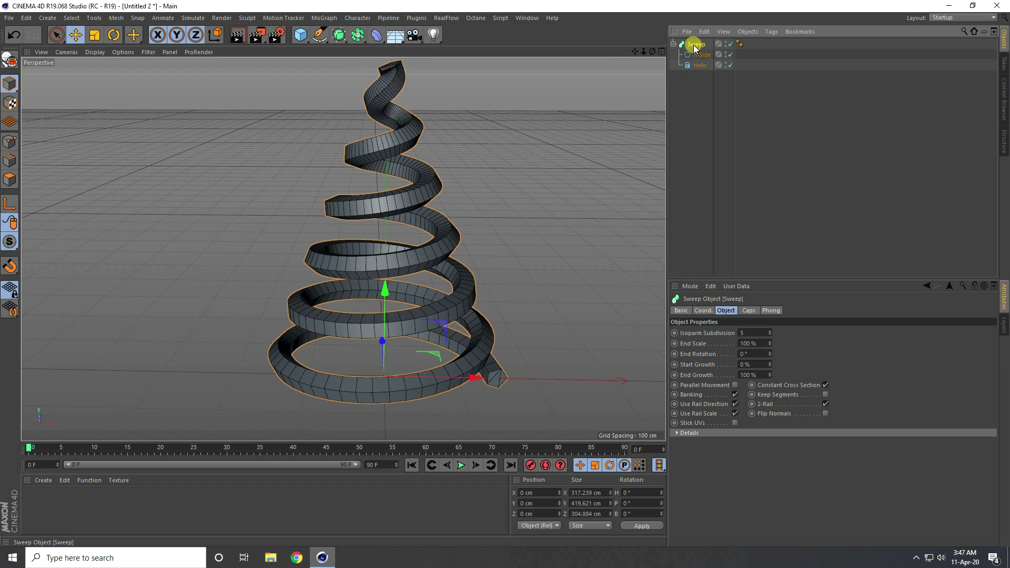
left_click_drag(399, 134, 385, 125, "alt")
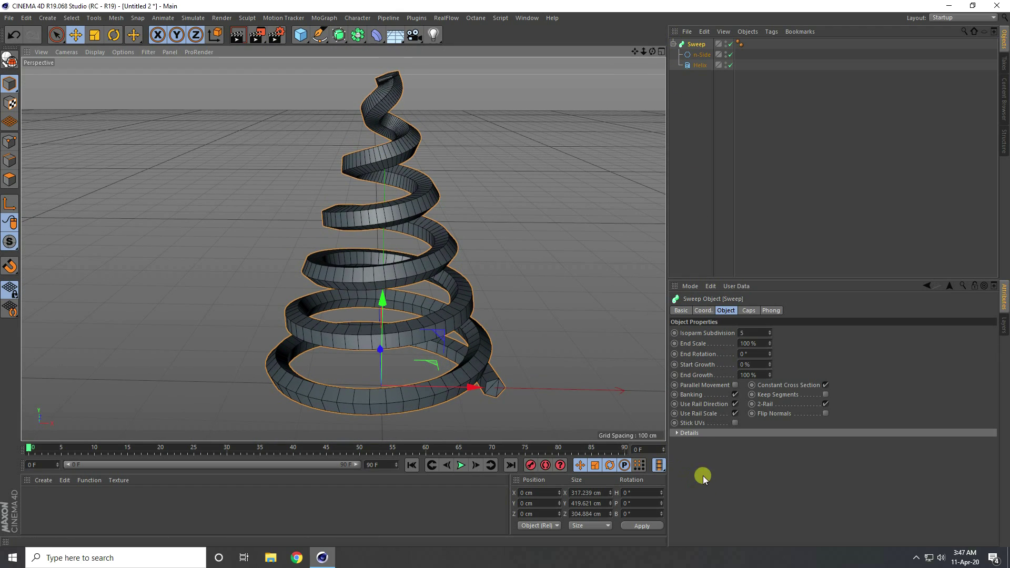
left_click(678, 433)
left_click_drag(687, 474, 695, 390)
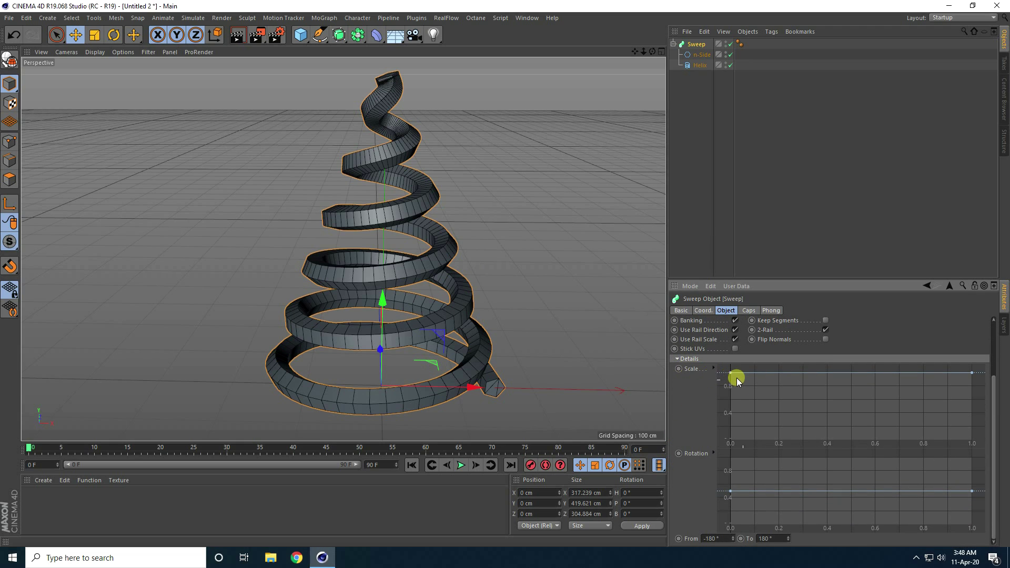
left_click_drag(972, 373, 980, 432)
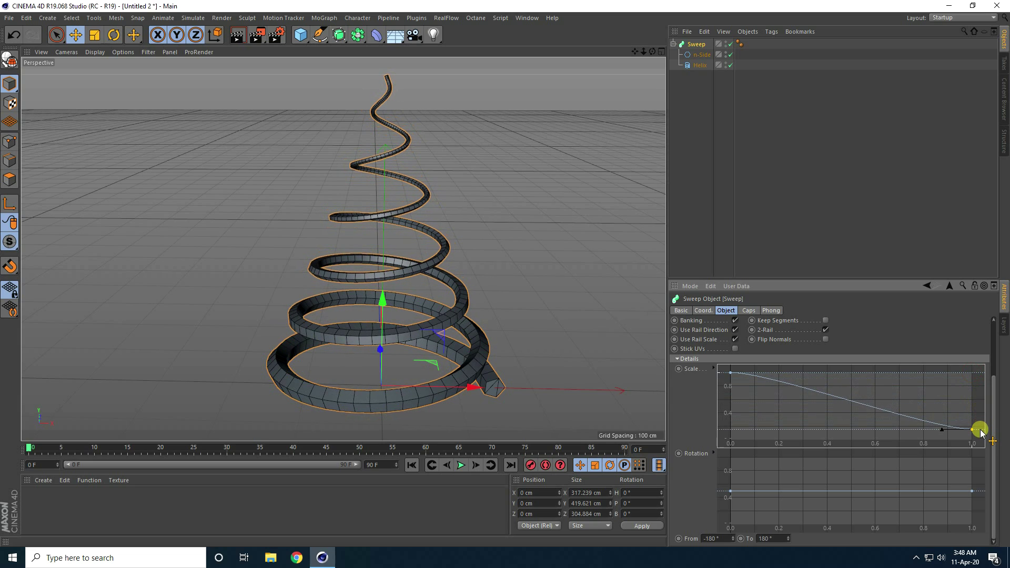
Step: Add a Scale curve point at about 0.7 along, raise it to about 0.85, and lower the end point to about 0.1
left_click(901, 411)
left_click_drag(901, 417, 852, 376)
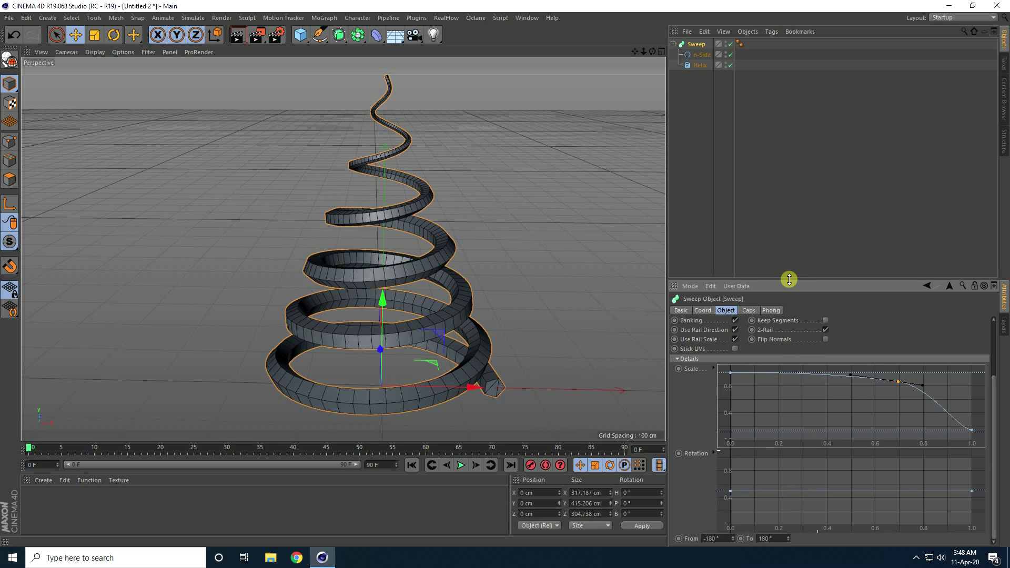
left_click_drag(789, 279, 791, 247)
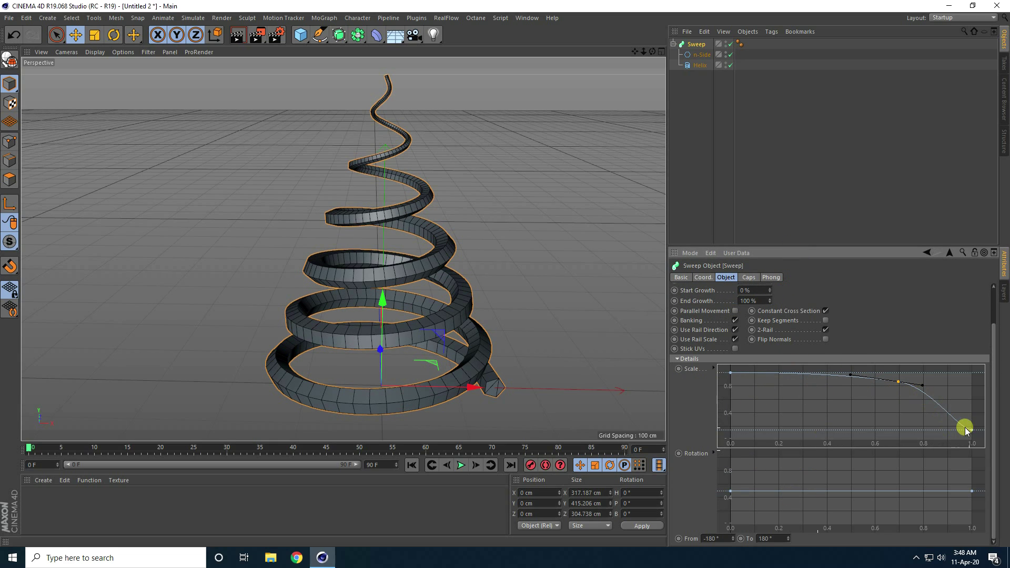
left_click_drag(971, 432, 971, 436)
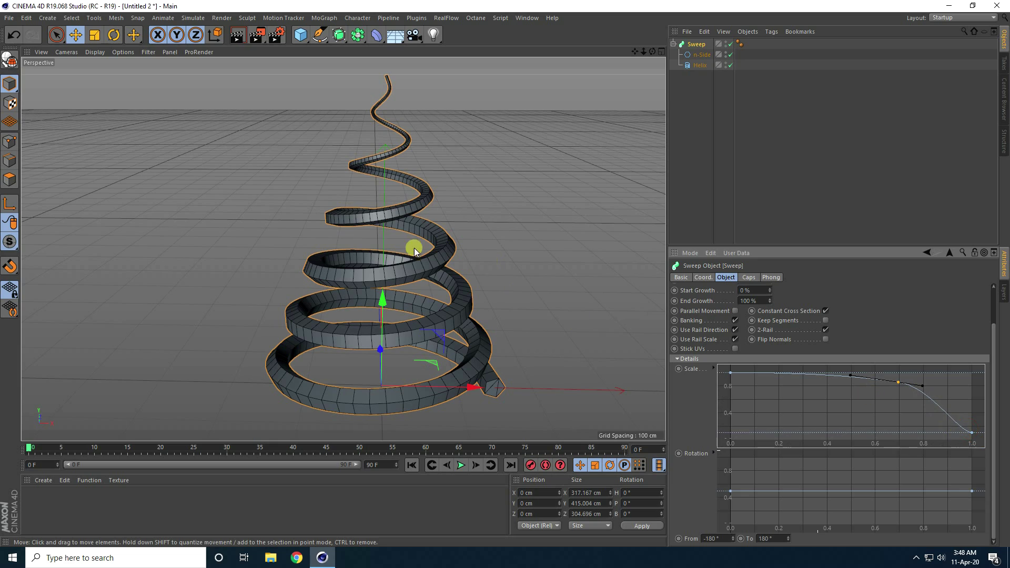
scroll(368, 135, "up", 6)
left_click_drag(428, 251, 396, 270, "alt")
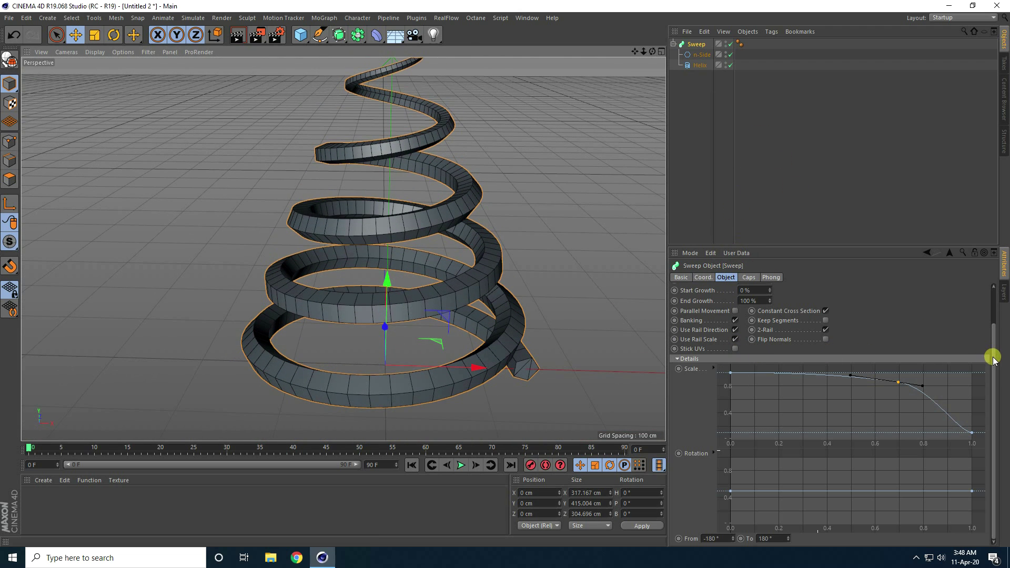
Step: Try out a different End Rotation on the Sweep and undo the change
left_click_drag(993, 358, 980, 309)
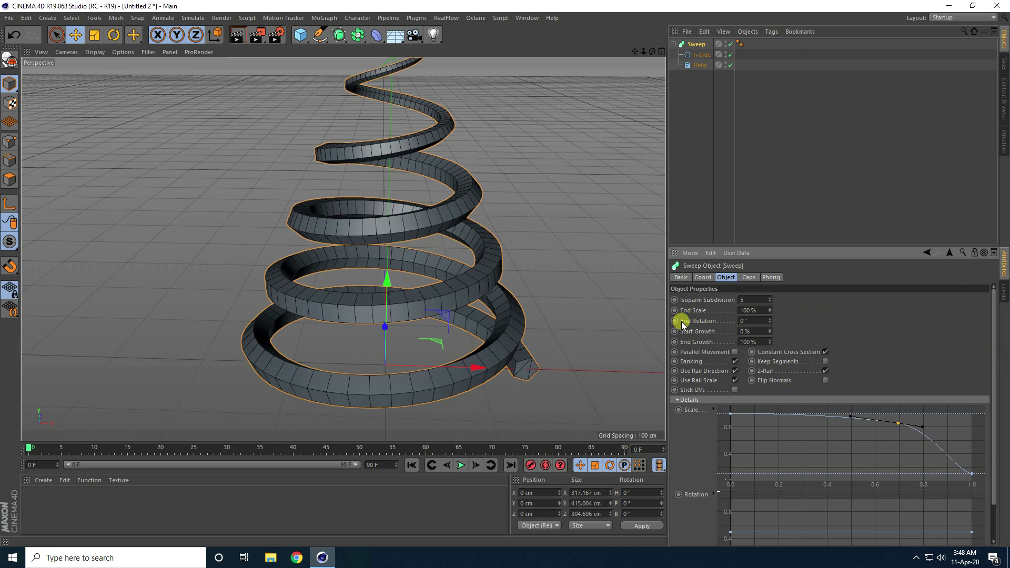
left_click_drag(770, 319, 770, 319)
key("ctrl+z")
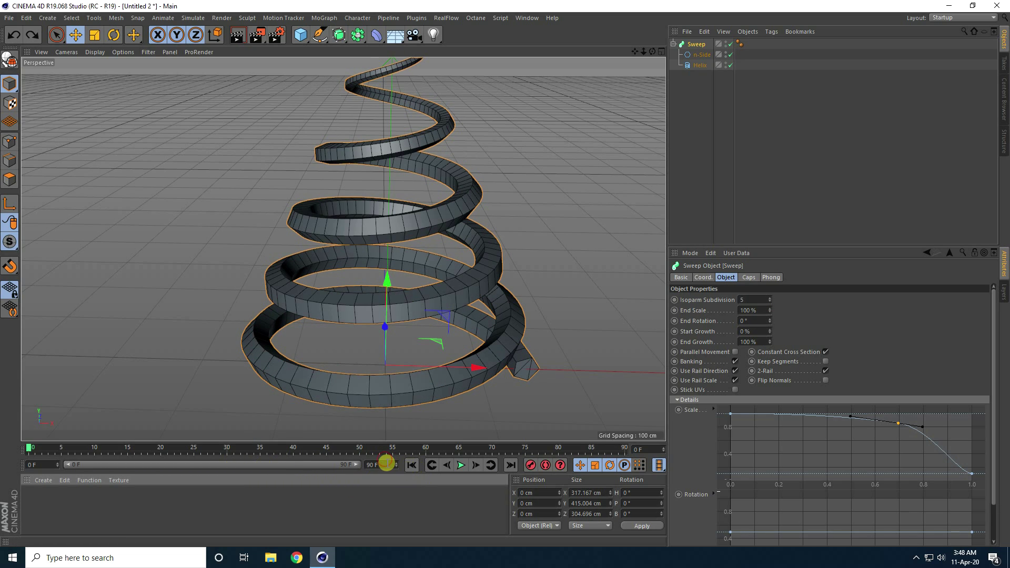
Step: Set the timeline's end to 500 frames and extend the preview range to frame 500
double_click(386, 463)
type("500")
key("Return")
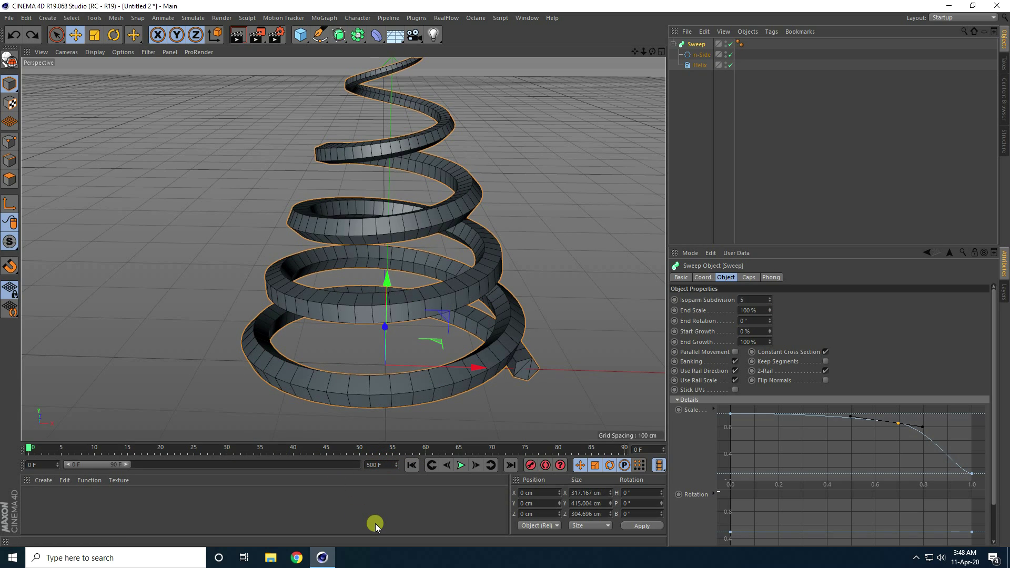
left_click_drag(120, 465, 390, 478)
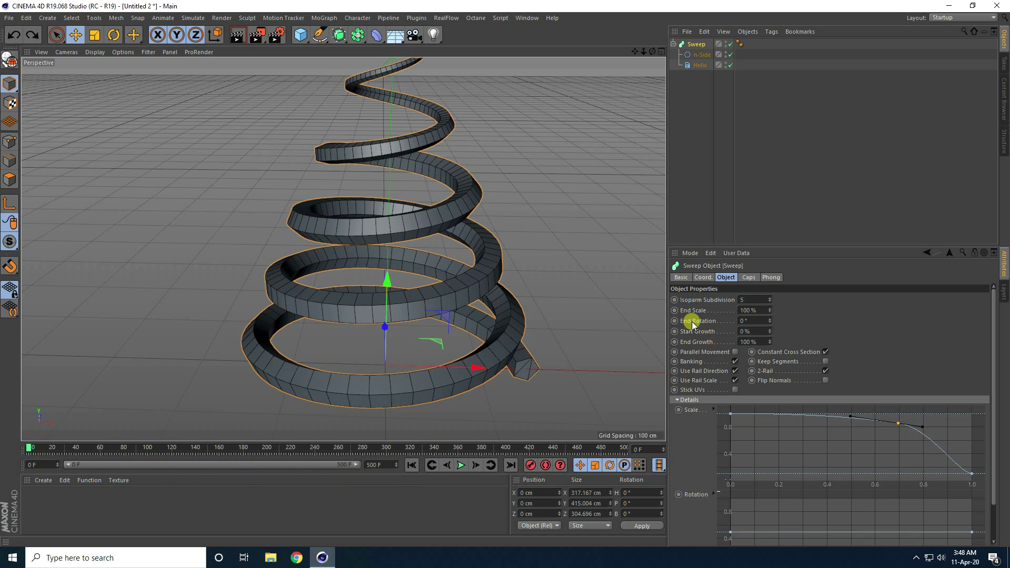
Step: Keyframe the Sweep's End Rotation at 0° on frame 0 and at 2000° on frame 500
left_click(674, 320, "ctrl")
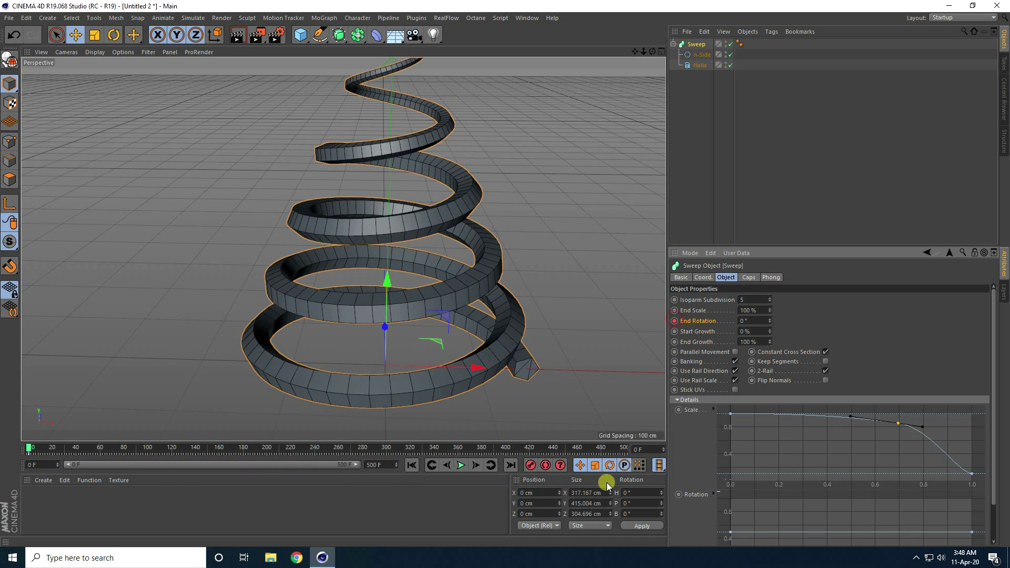
left_click(512, 466)
left_click(751, 320)
type("2000")
key("Return")
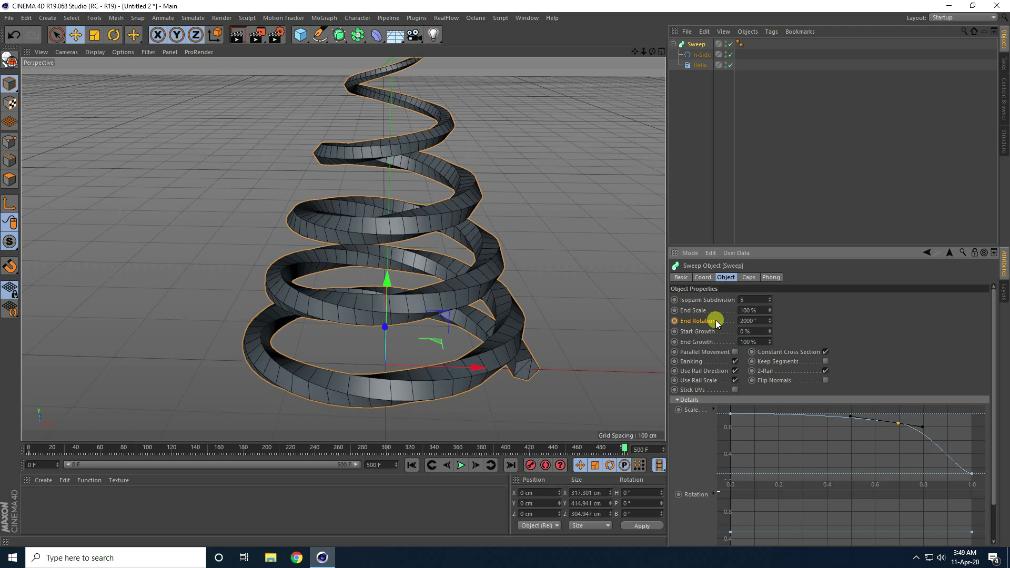
left_click(674, 320, "ctrl")
Step: Play the animation from the start to review the spiral's twisting, and stop playback
left_click_drag(417, 342, 395, 324, "alt")
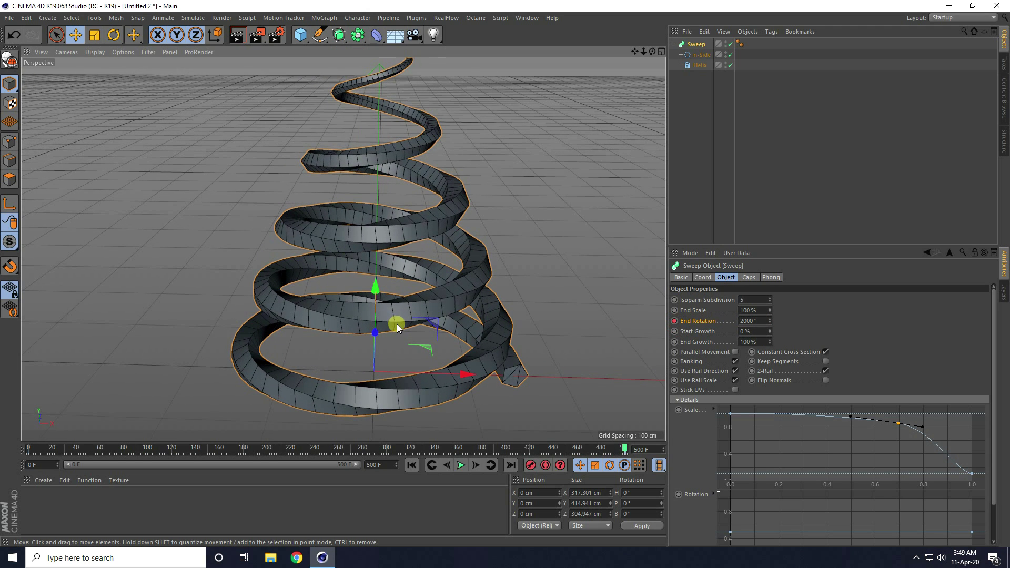
left_click(411, 465)
left_click(460, 465)
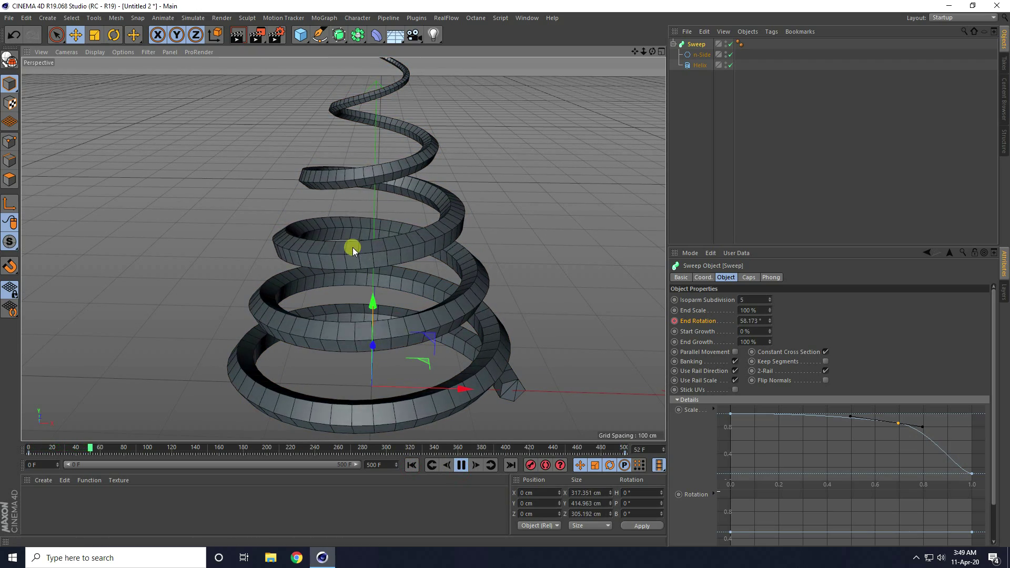
scroll(358, 239, "up", 3)
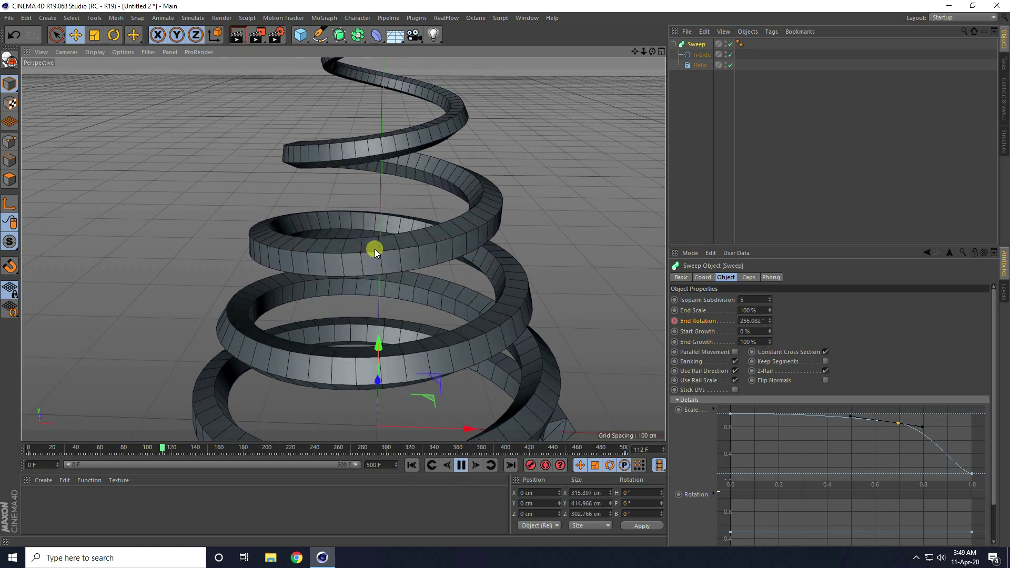
left_click(461, 466)
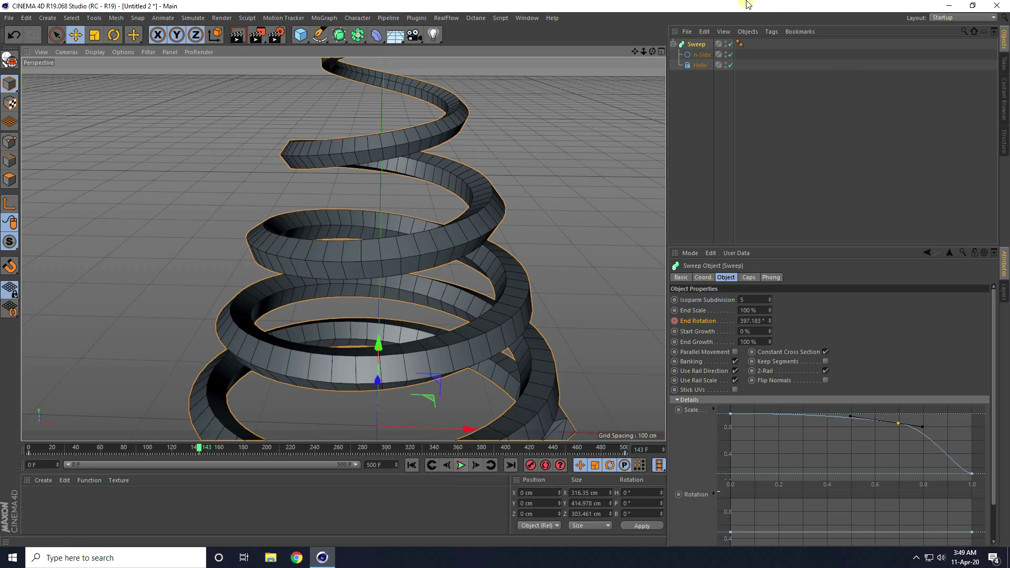
Step: Set both End Rotation keys of the Sweep to linear interpolation in the F-Curve timeline and close it
left_click(696, 45)
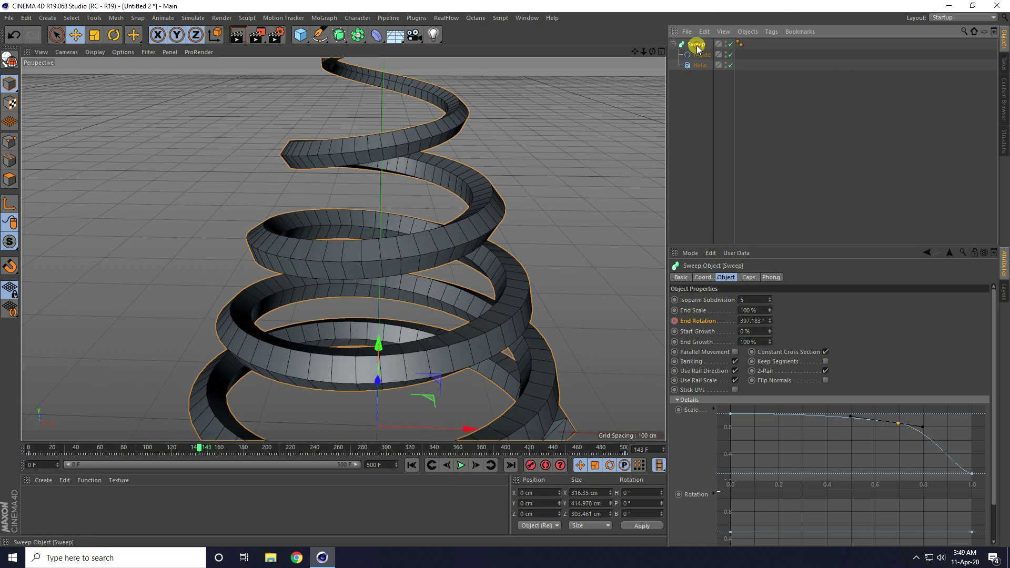
left_click(527, 18)
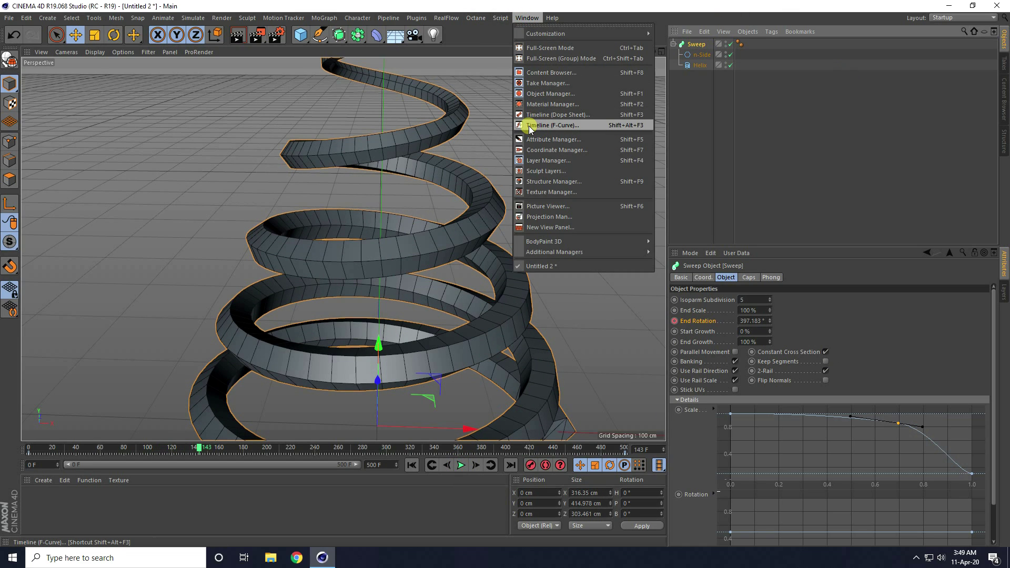
left_click(547, 125)
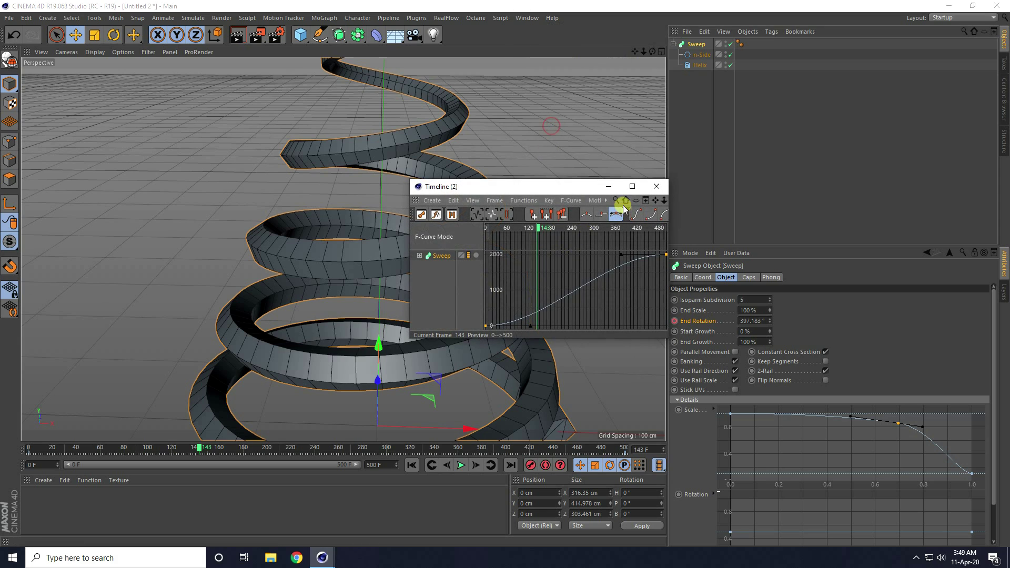
left_click(631, 186)
scroll(540, 238, "down", 5)
scroll(498, 277, "down", 1)
left_click_drag(284, 148, 889, 406)
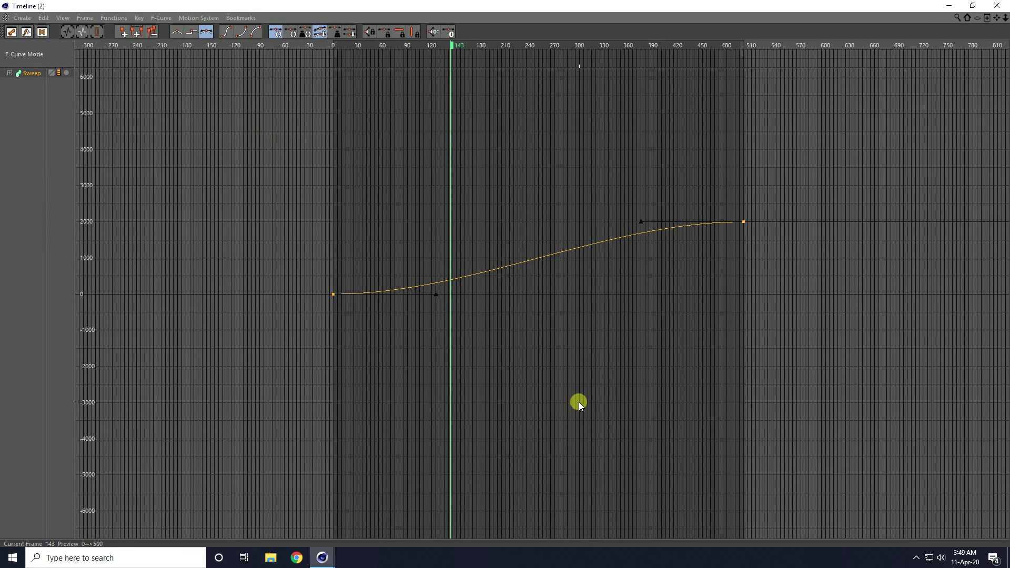
left_click(178, 32)
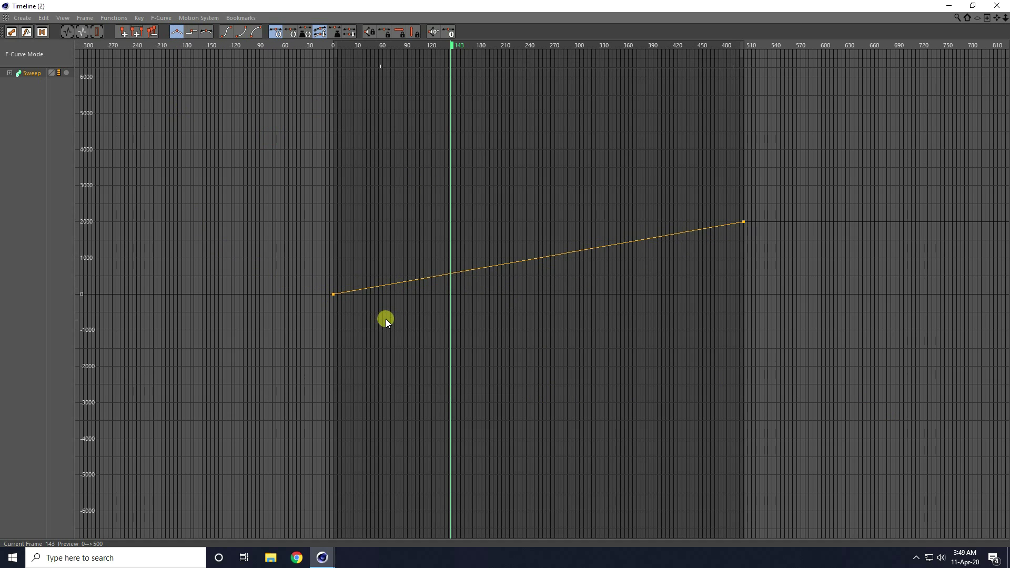
left_click(999, 6)
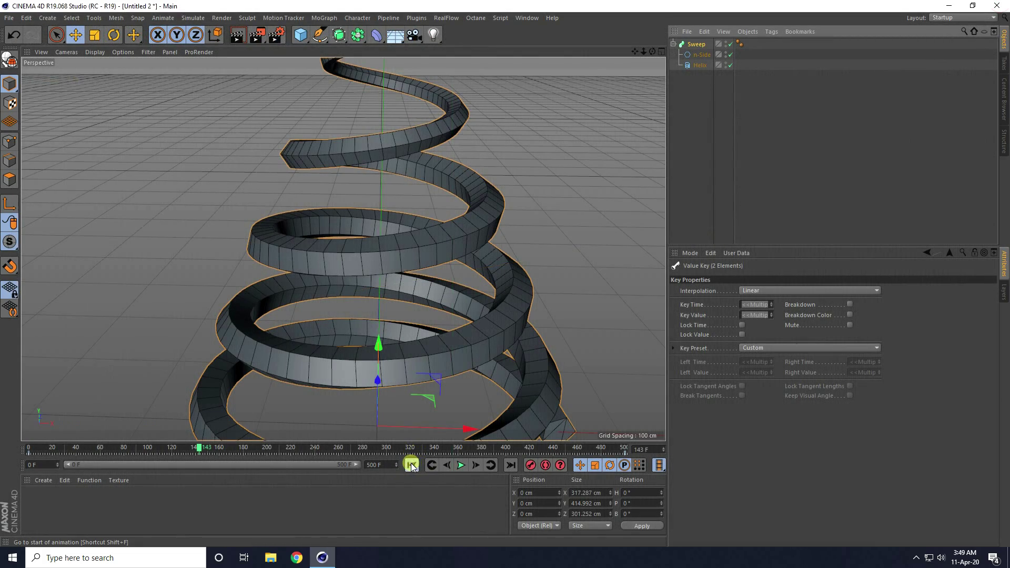
Step: Play the animation from the start to check the linear rotation, and return to frame 0
left_click(411, 465)
left_click(462, 465)
left_click_drag(362, 260, 385, 294, "alt")
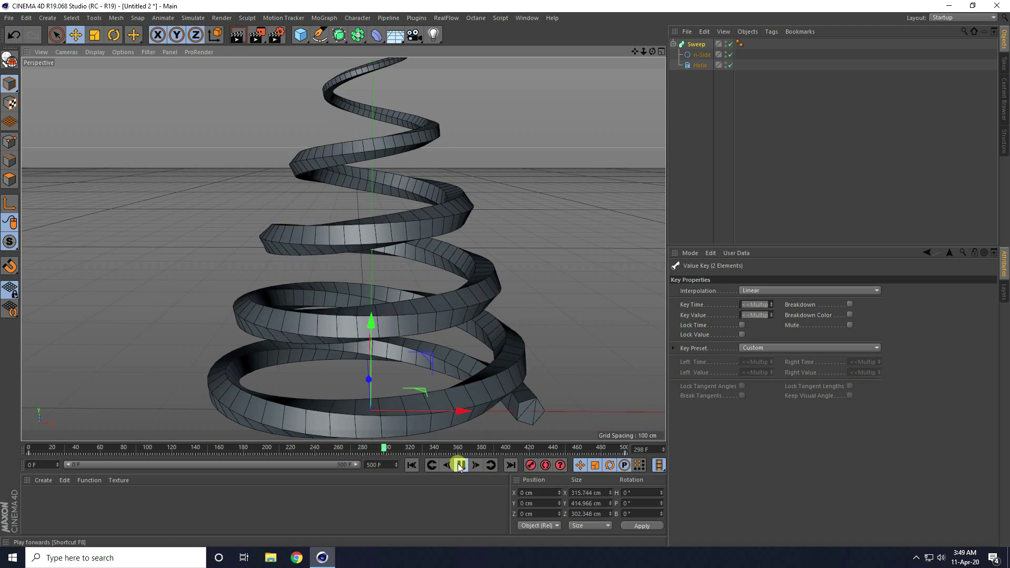
left_click(462, 466)
left_click(411, 465)
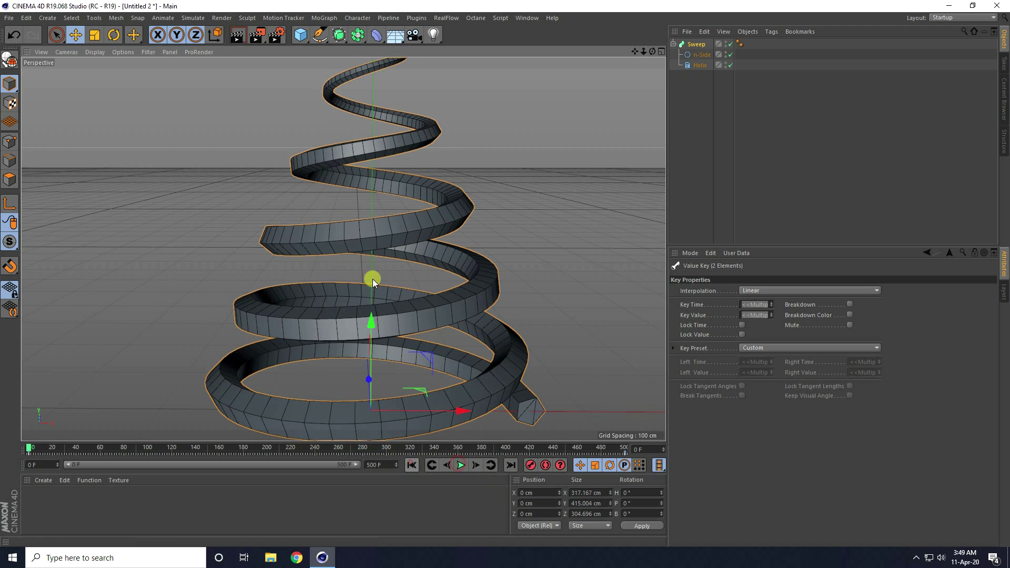
Step: Add a Sphere primitive with a radius of 7 cm
left_click(301, 35)
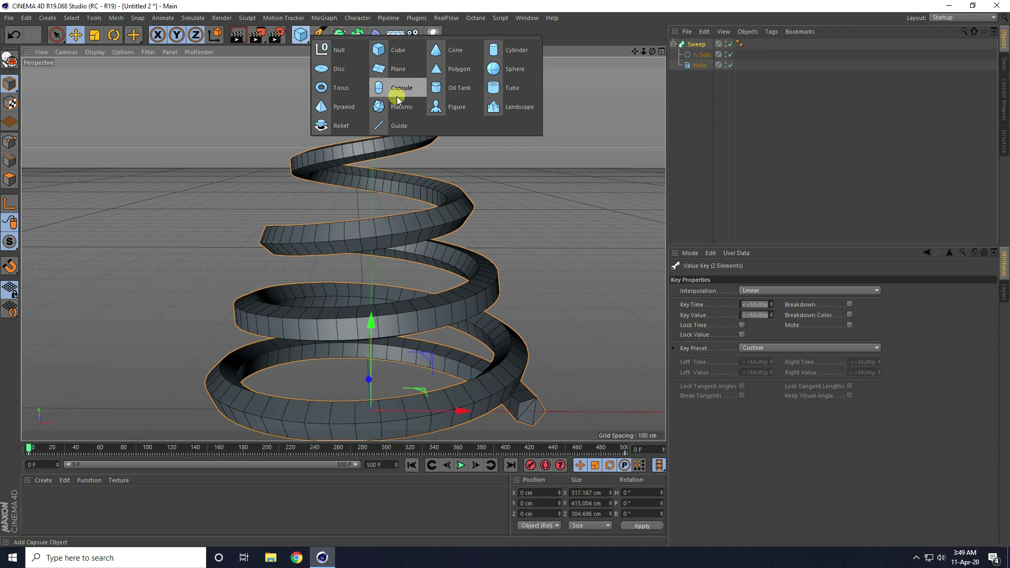
left_click(510, 74)
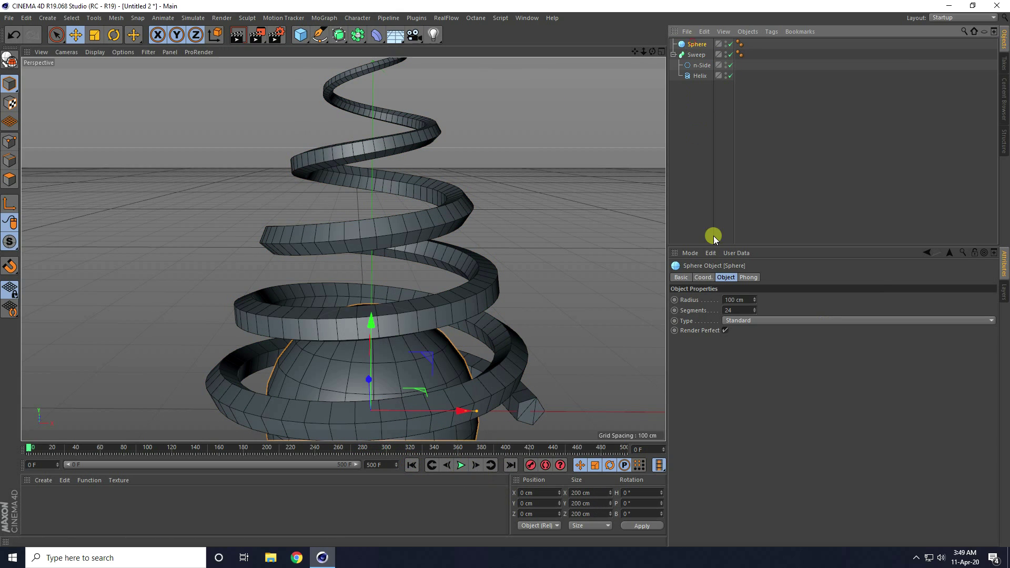
left_click(739, 300)
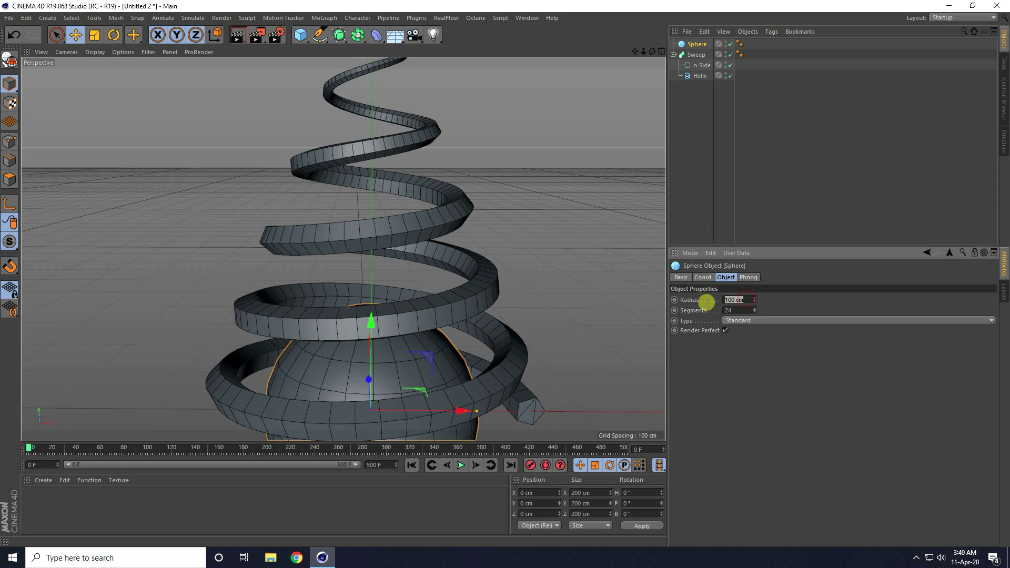
key("Return")
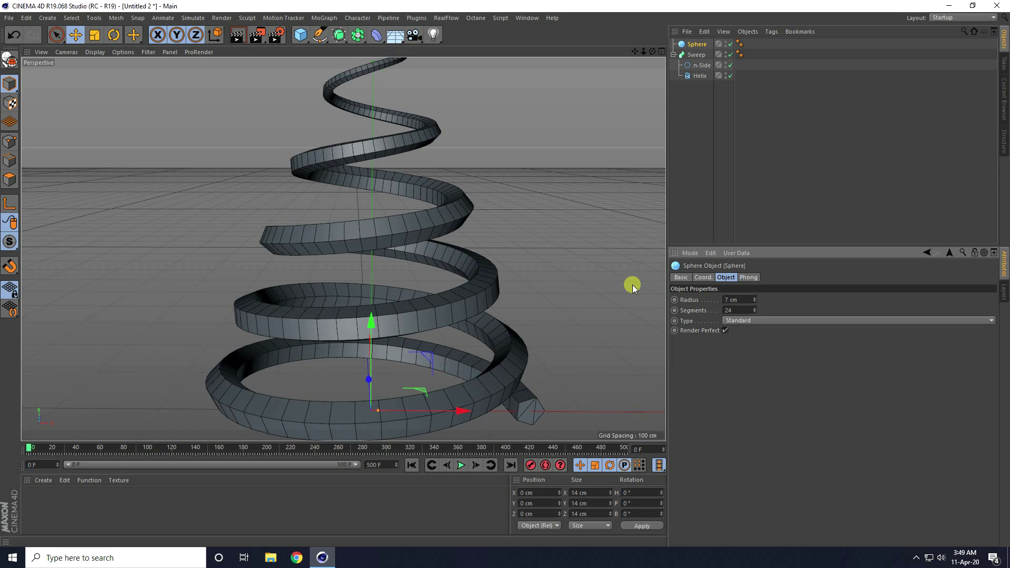
Step: Add a MoGraph Cloner and make the sphere its child
left_click(324, 18)
left_click(332, 136)
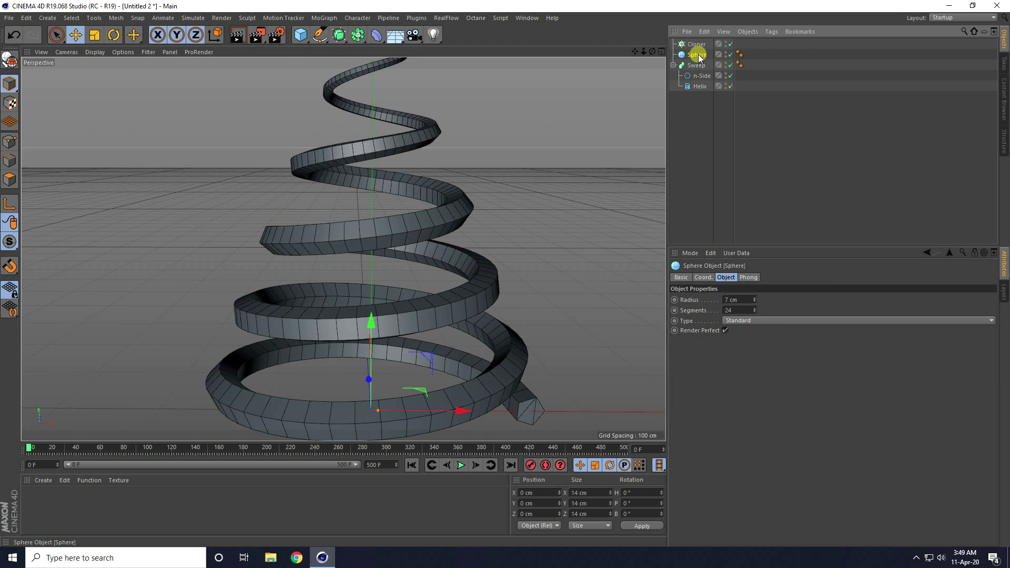
left_click_drag(696, 46, 697, 45)
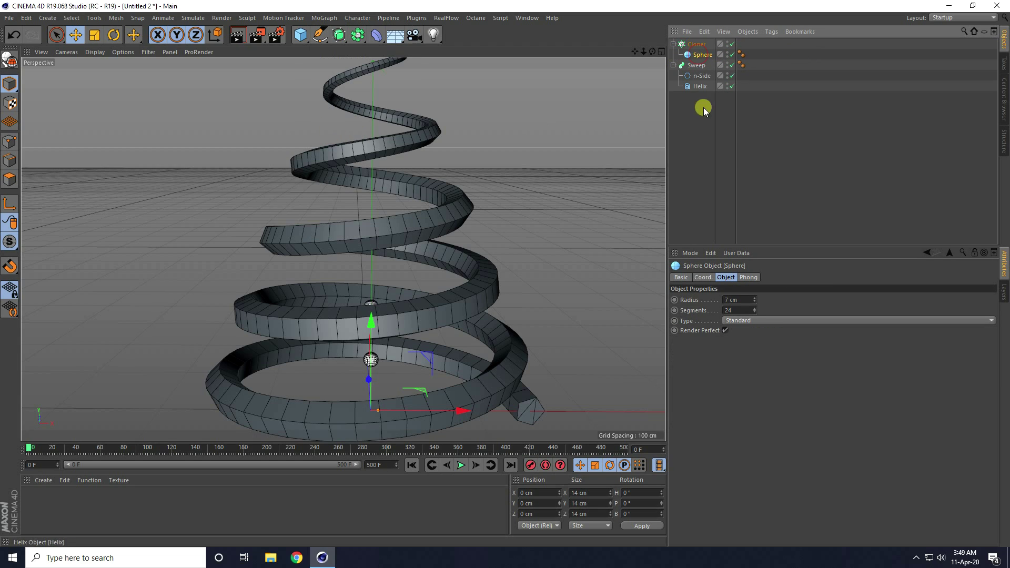
Step: Switch the Cloner to Object mode and assign the Sweep as its target object
left_click(696, 45)
left_click(716, 299)
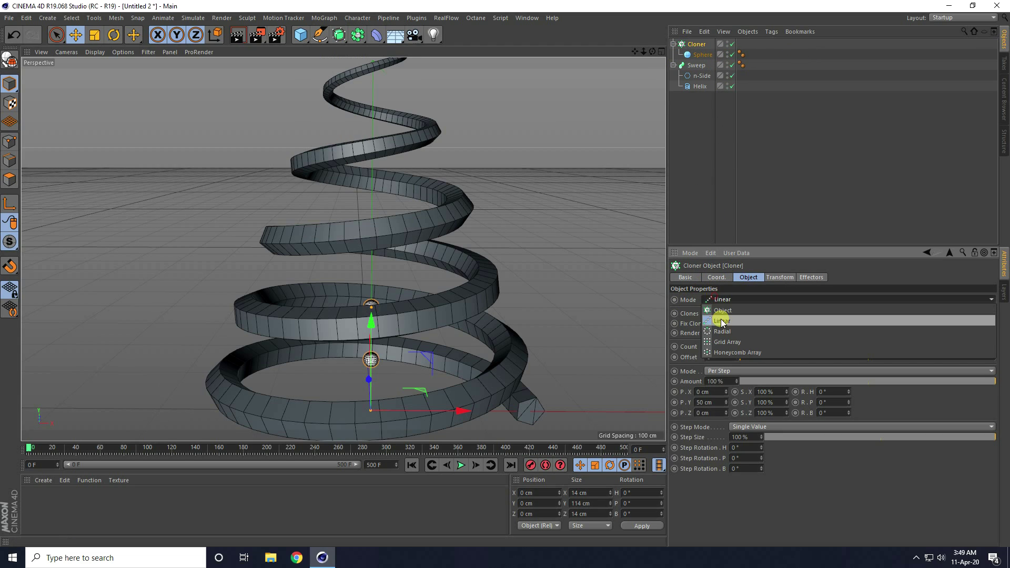
left_click(720, 309)
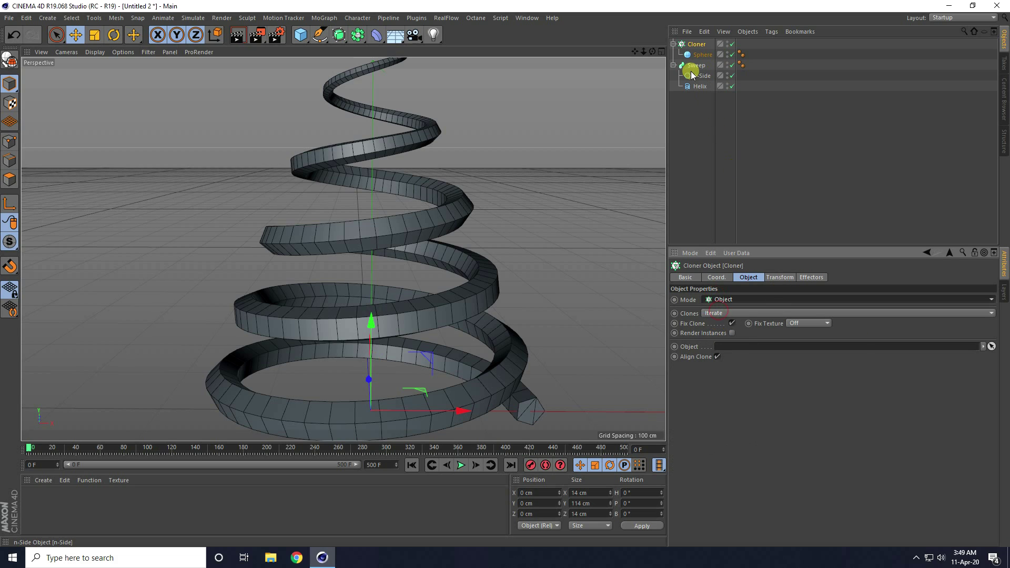
left_click(674, 66)
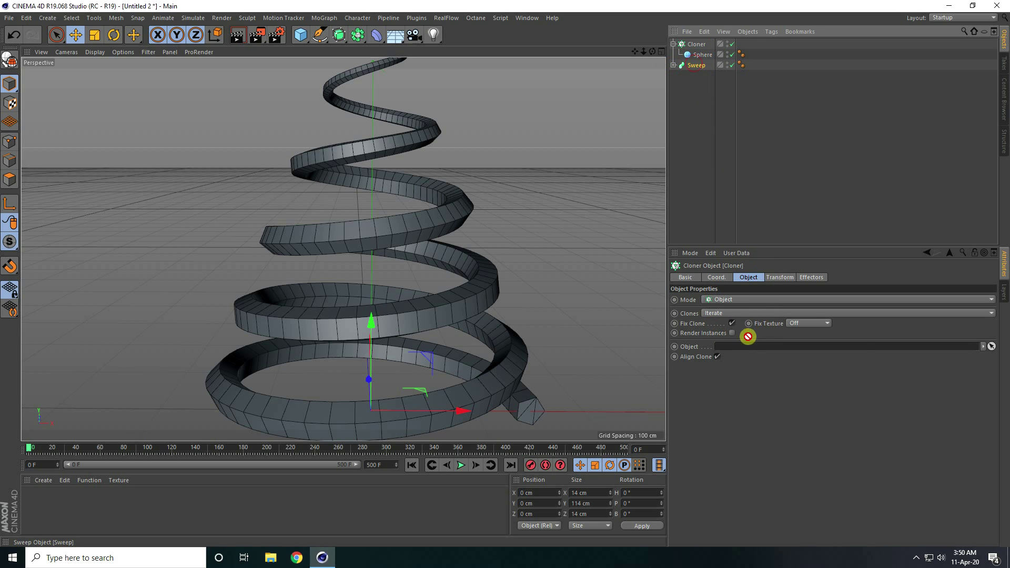
left_click_drag(748, 348, 747, 348)
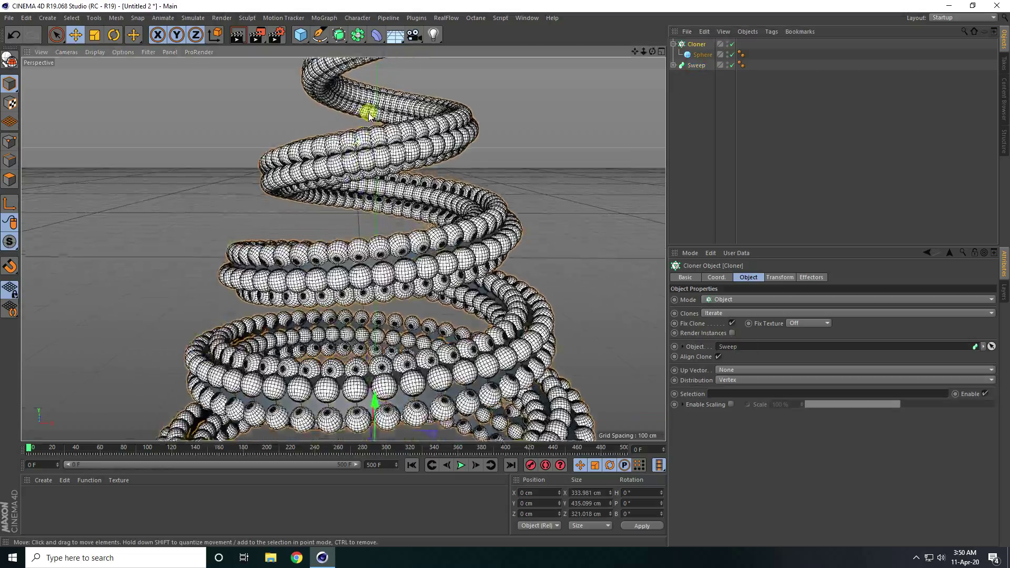
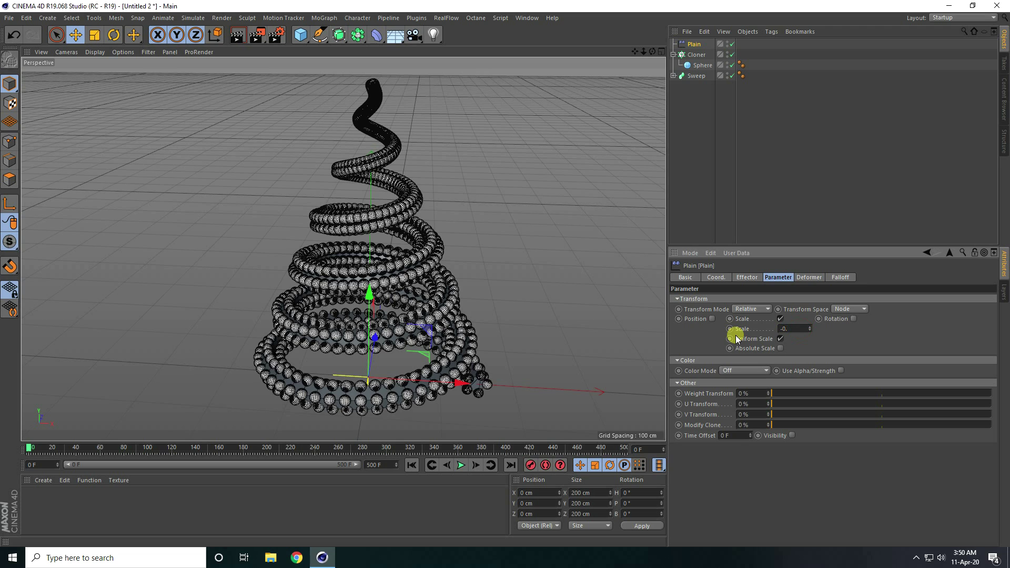
Step: Set the Plain effector's uniform Scale to -0.8 to shrink the cloned spheres
key("Return")
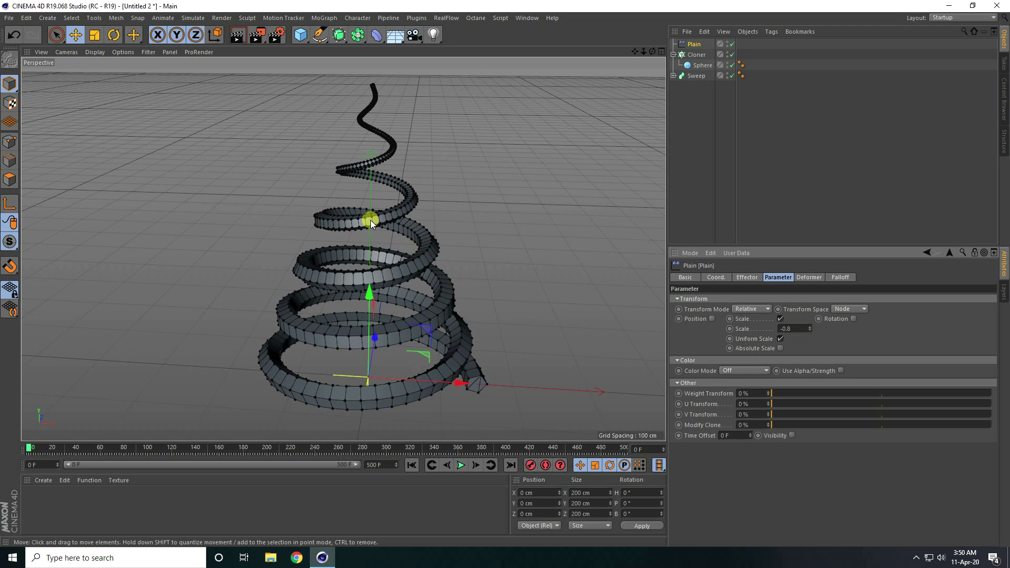
scroll(405, 152, "up", 5)
scroll(407, 150, "down", 3)
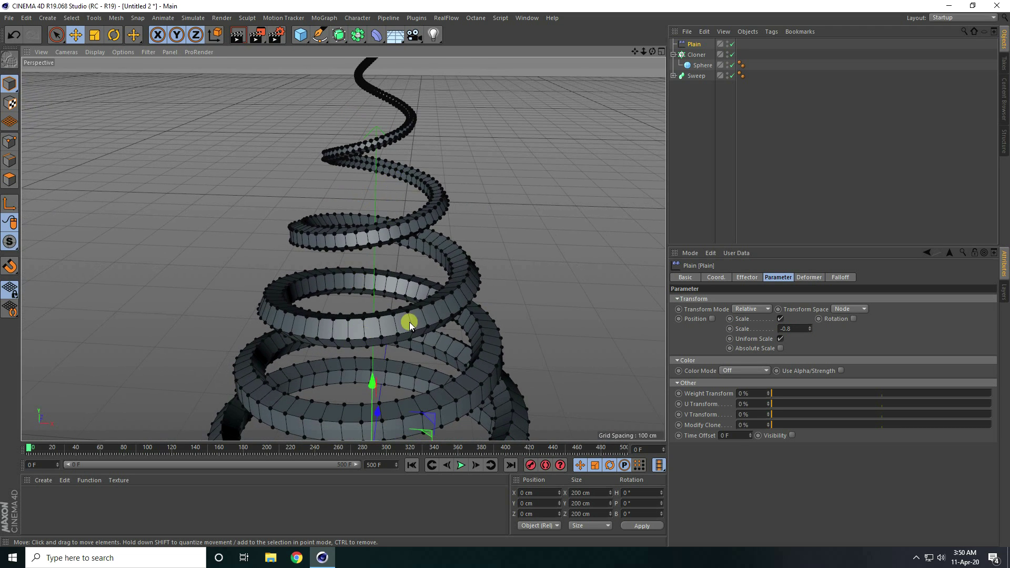
Step: Give the Plain effector a Linear falloff oriented along -Y and raise it to about 340 cm in Y
left_click(840, 278)
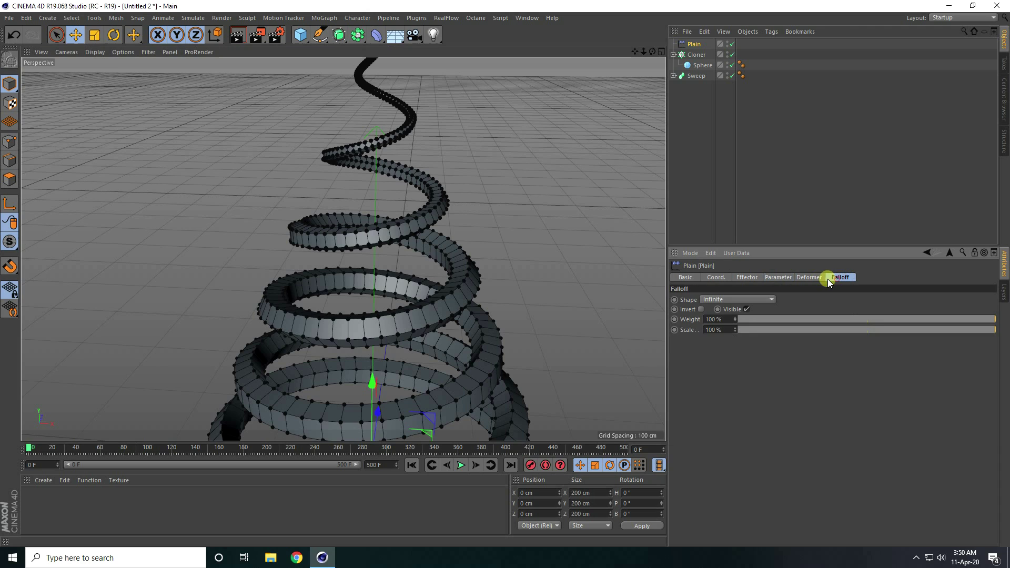
left_click(725, 298)
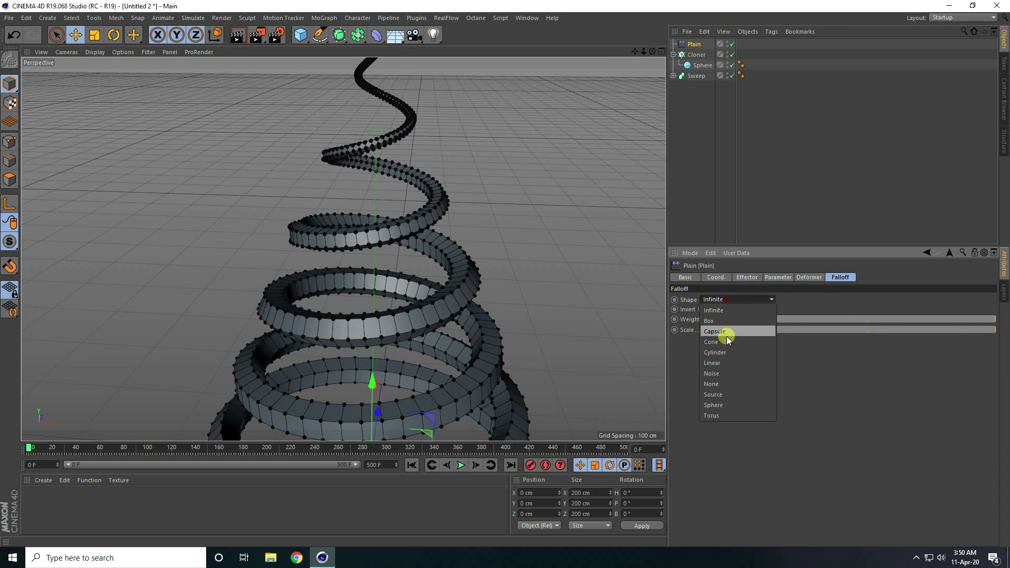
left_click(726, 363)
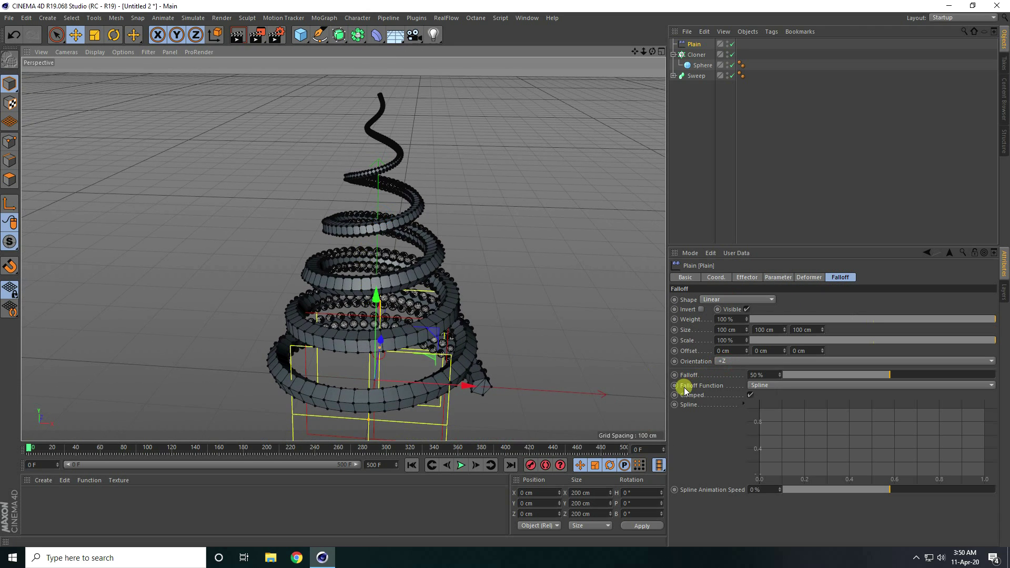
left_click(729, 361)
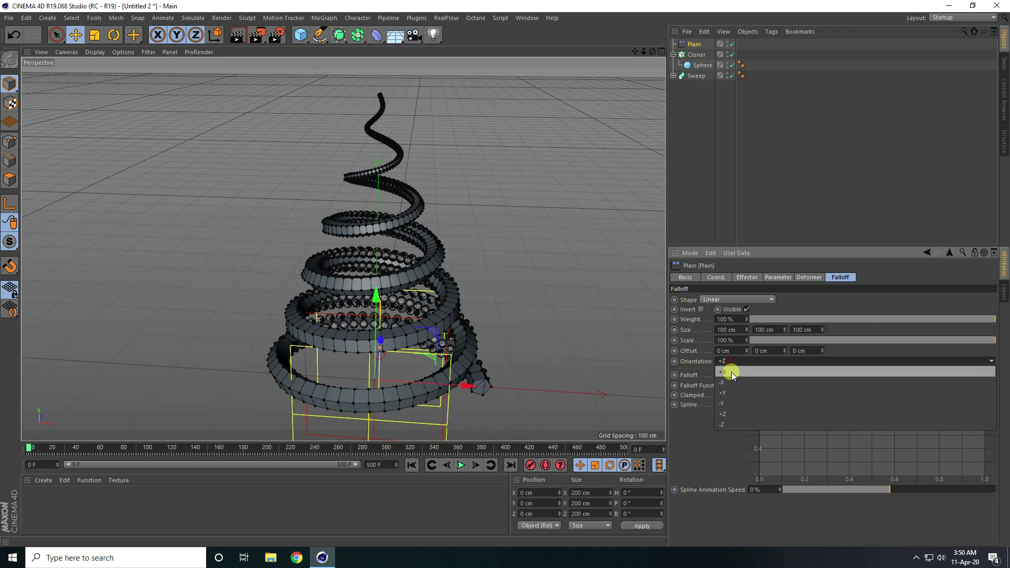
left_click(721, 405)
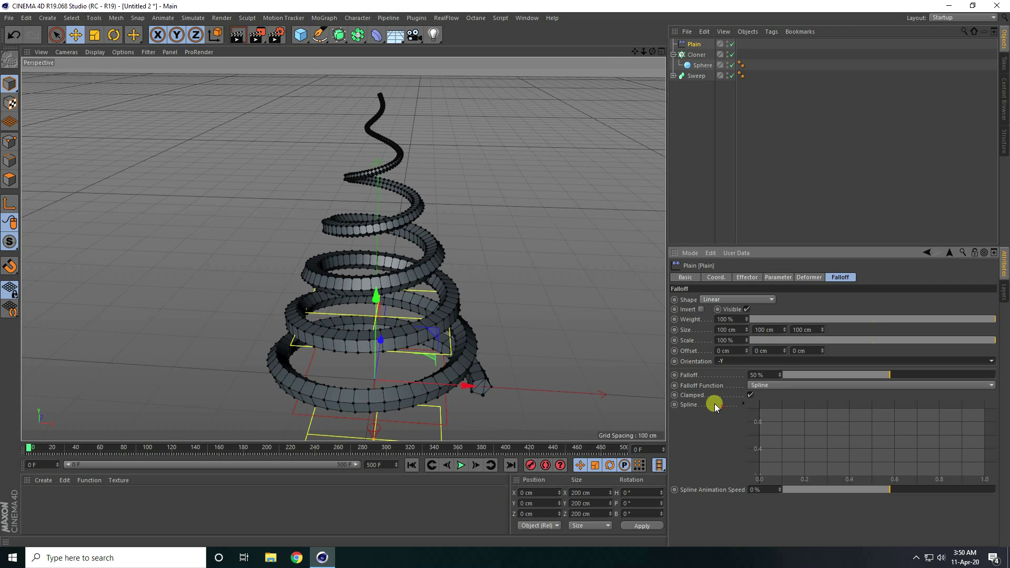
left_click_drag(375, 300, 397, 61)
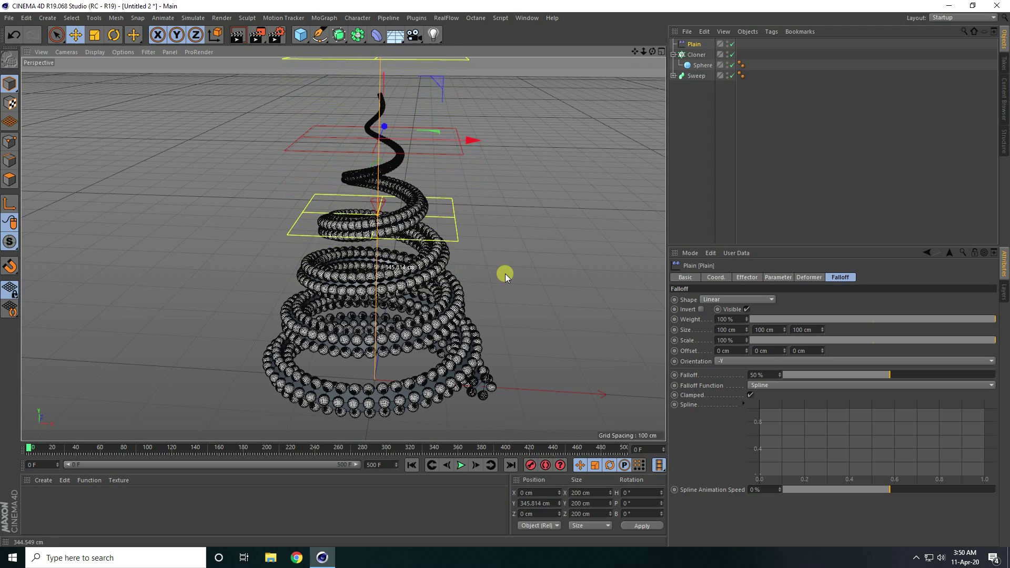
Step: Display the perspective view in Gouraud Shading without lines and frame the sphere-covered spiral
left_click(95, 55)
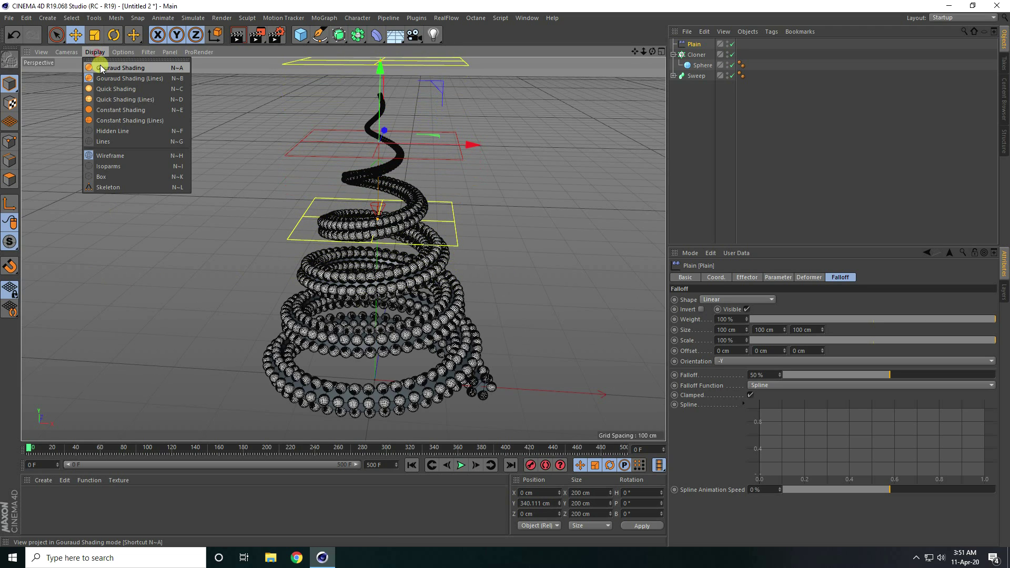
left_click(107, 67)
scroll(391, 235, "up", 2)
left_click_drag(391, 237, 386, 216, "alt")
middle_click_drag(385, 215, 386, 246, "alt")
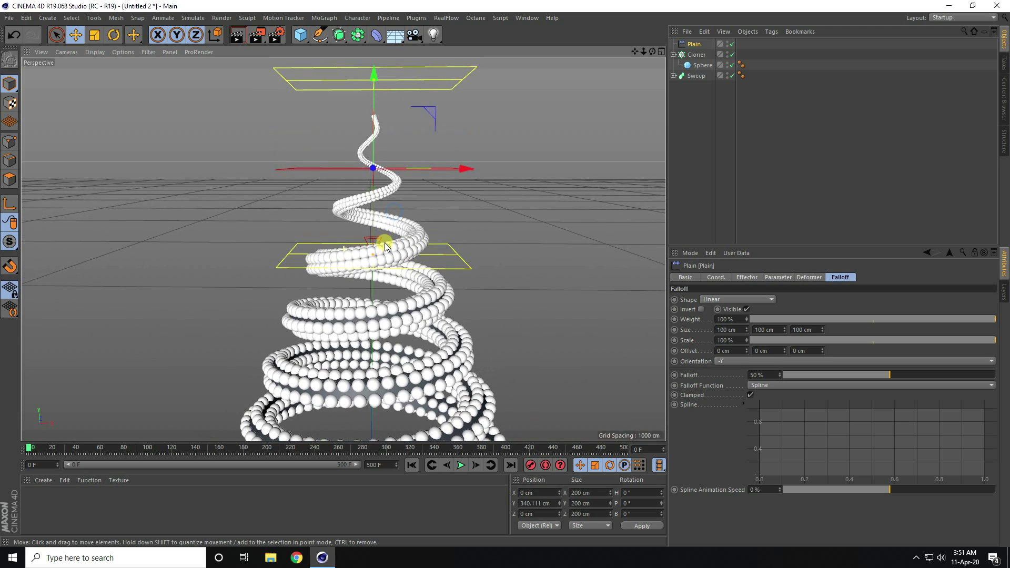
Step: Lower the Plain effector to about 320 cm in Y and set its falloff's Y size to 150 cm
left_click_drag(372, 84, 373, 98)
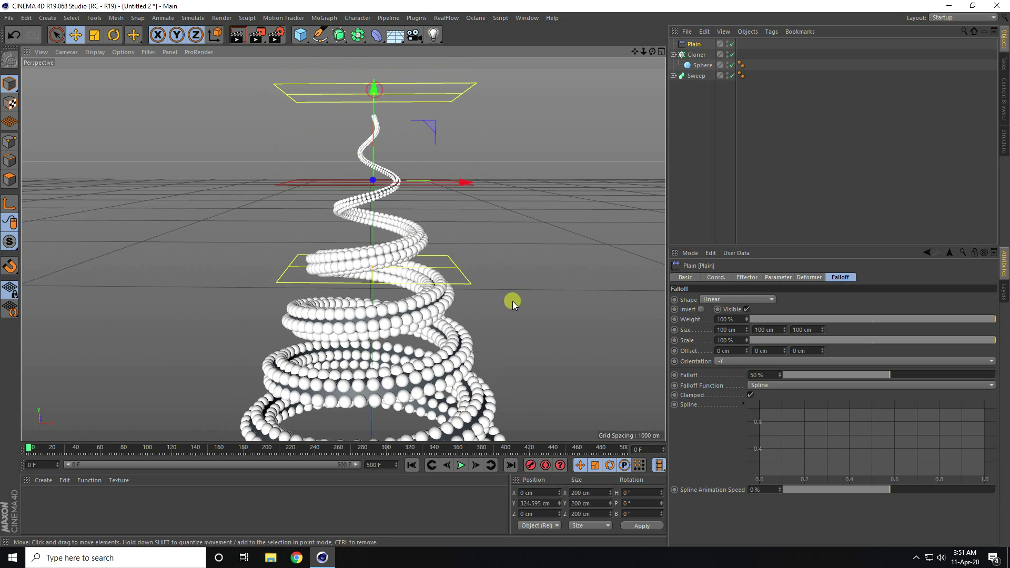
left_click_drag(784, 327, 784, 326)
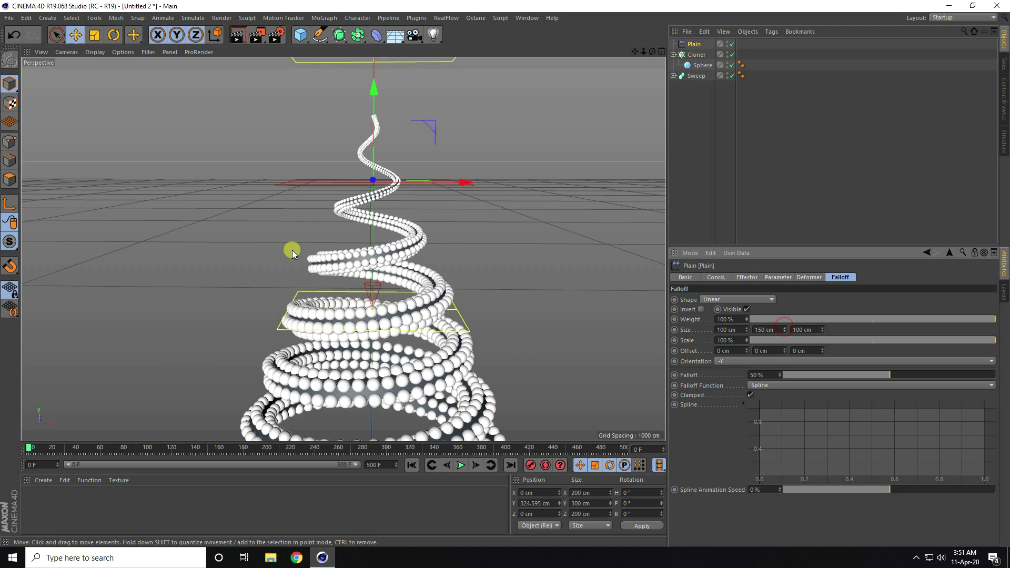
left_click_drag(377, 93, 383, 97)
Step: Play the animation from the start and examine how the spheres travel along the rotating spiral
left_click_drag(365, 135, 345, 273, "alt")
left_click_drag(441, 223, 383, 346, "alt")
left_click(412, 467)
left_click(460, 466)
scroll(352, 213, "up", 2)
left_click_drag(353, 221, 312, 195, "alt")
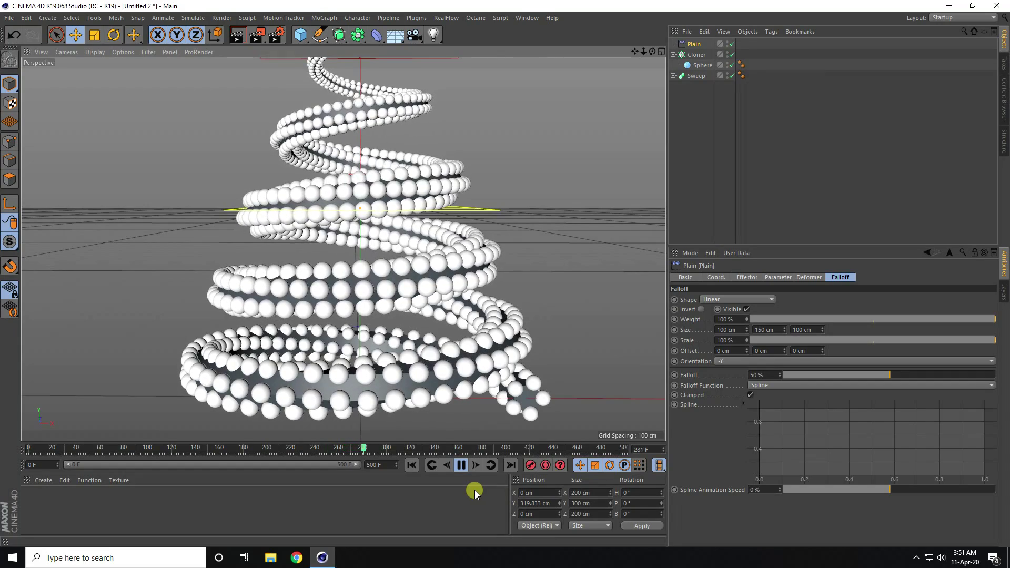
left_click(457, 465)
left_click(411, 465)
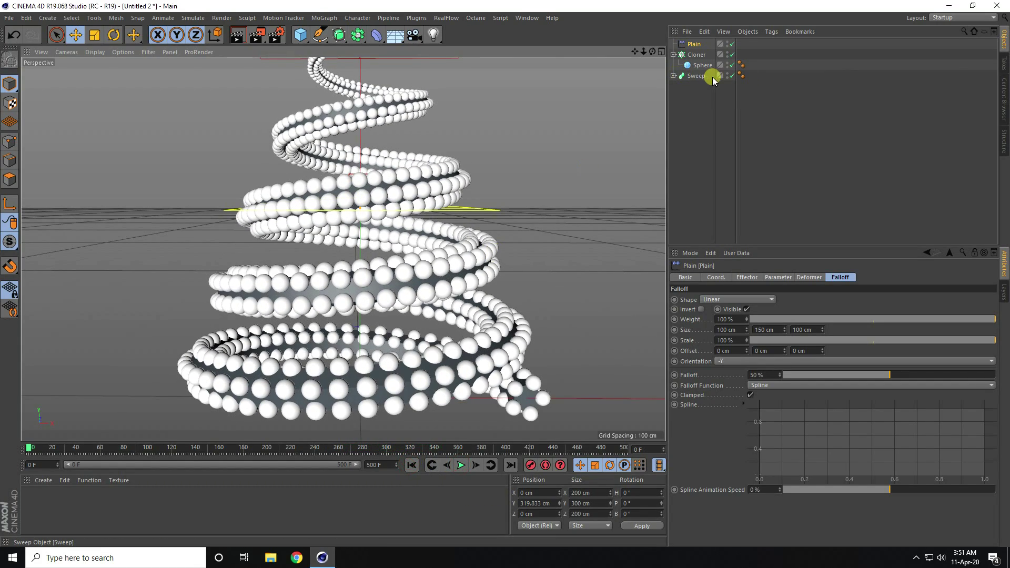
Step: Hide the Sweep so only its cloned spheres remain, and play the animation from the start
left_click(729, 78)
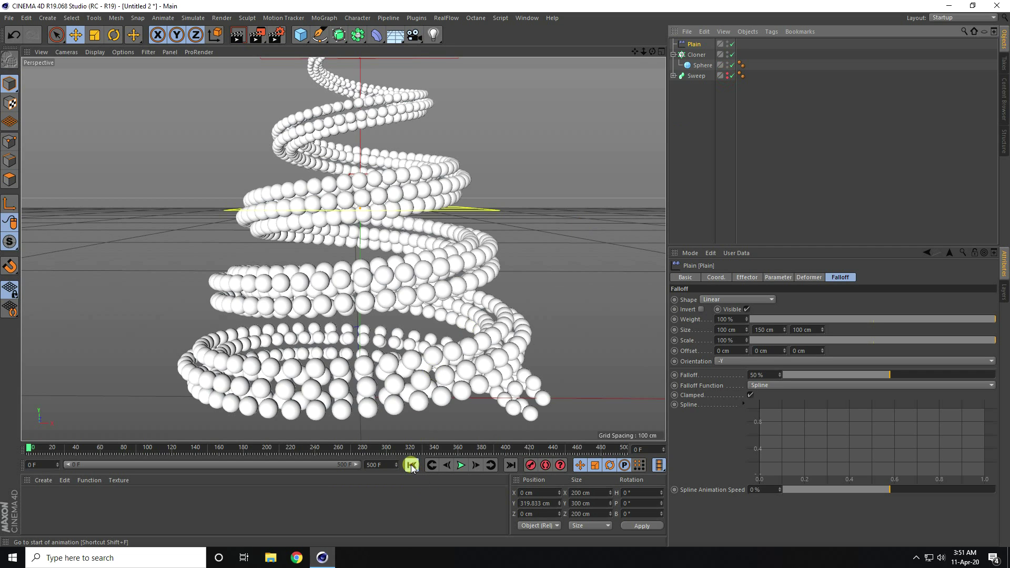
left_click(460, 465)
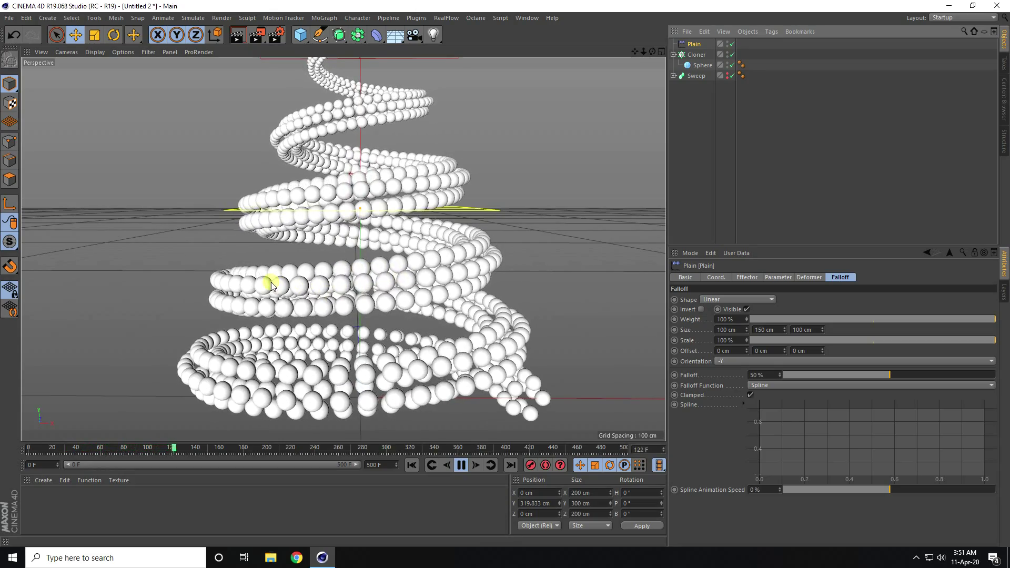
left_click(458, 465)
left_click(412, 465)
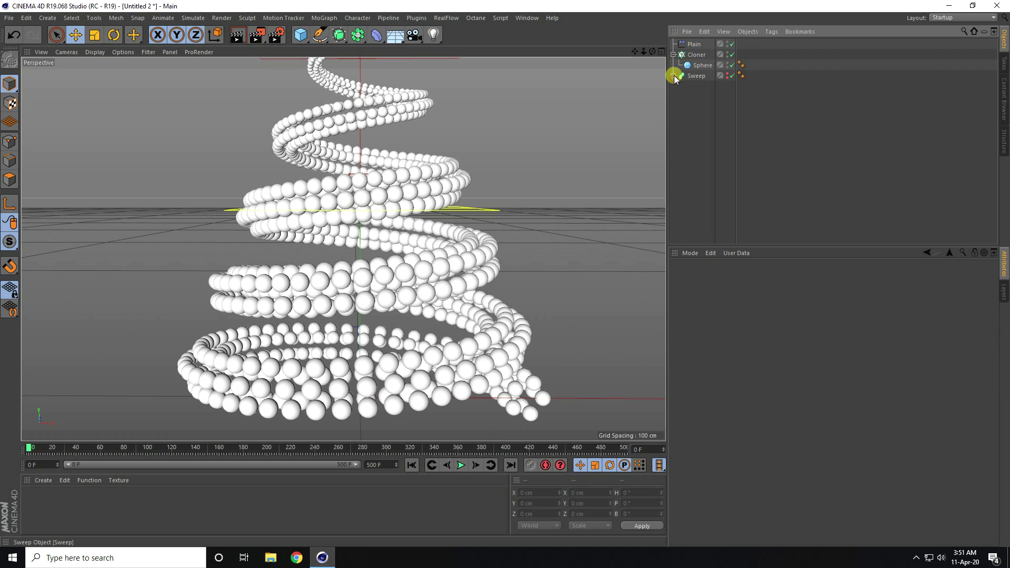
Step: Duplicate the Helix from inside the Sweep as a separate top-level object
left_click(673, 76)
left_click(707, 98)
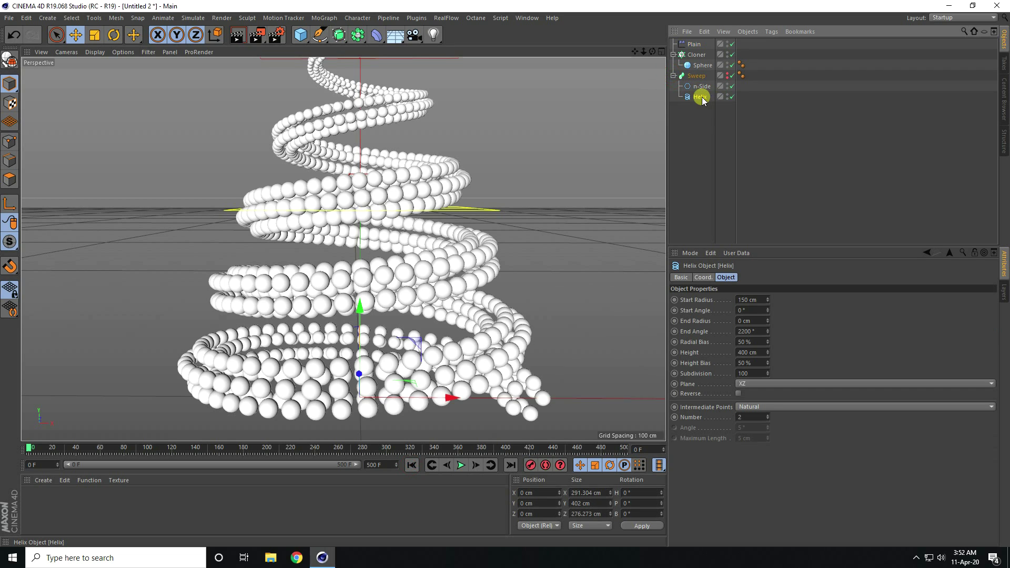
key("ctrl+c")
key("ctrl+v")
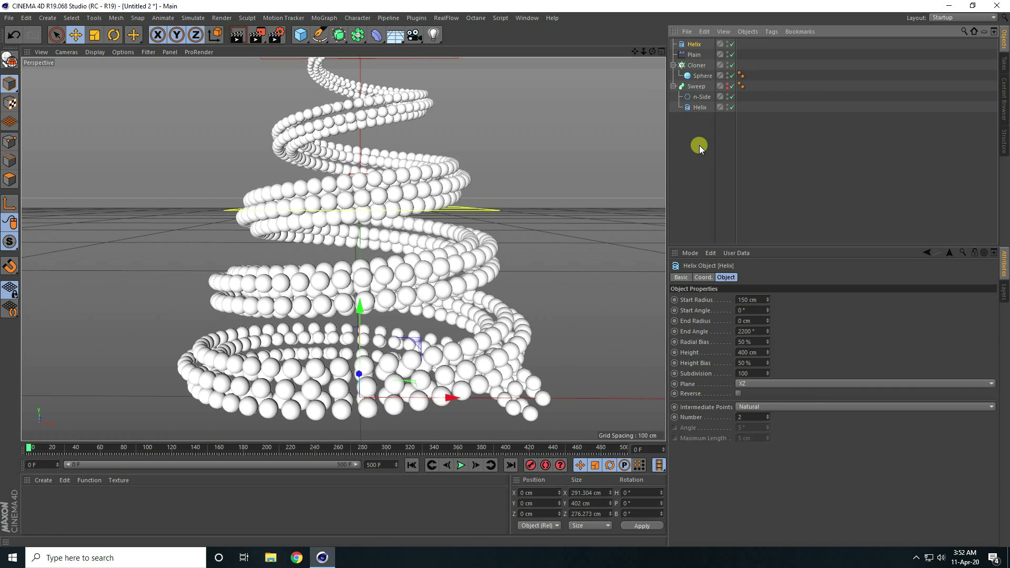
Step: Add a Circle spline with a radius of 1.5 cm
left_click(319, 41)
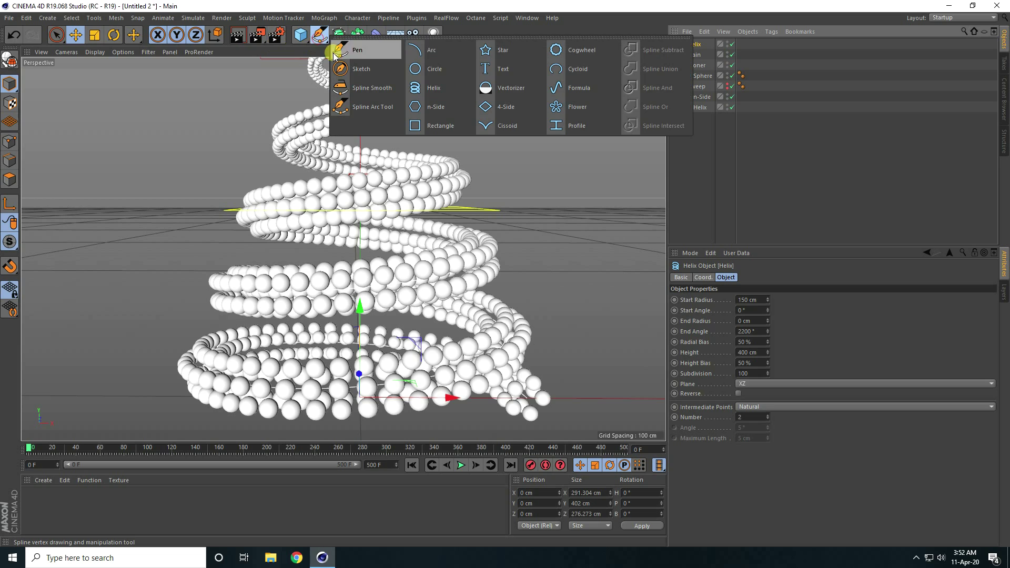
left_click(433, 74)
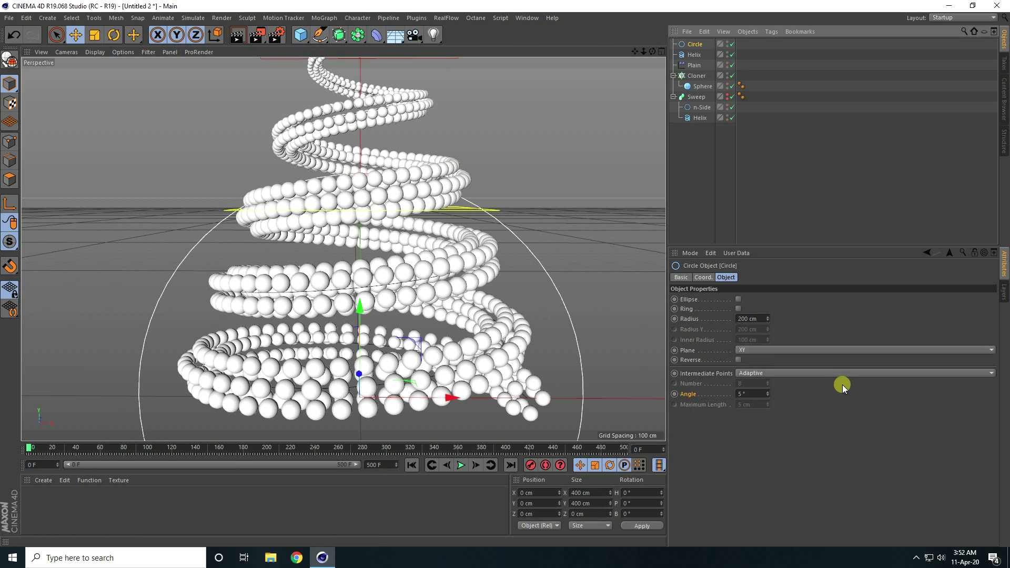
left_click(753, 318)
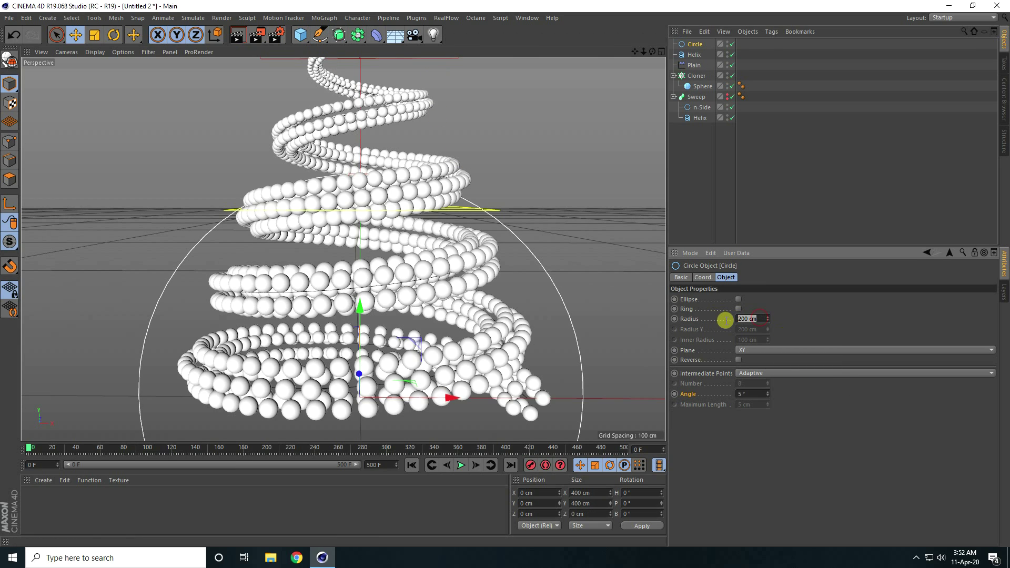
key("Return")
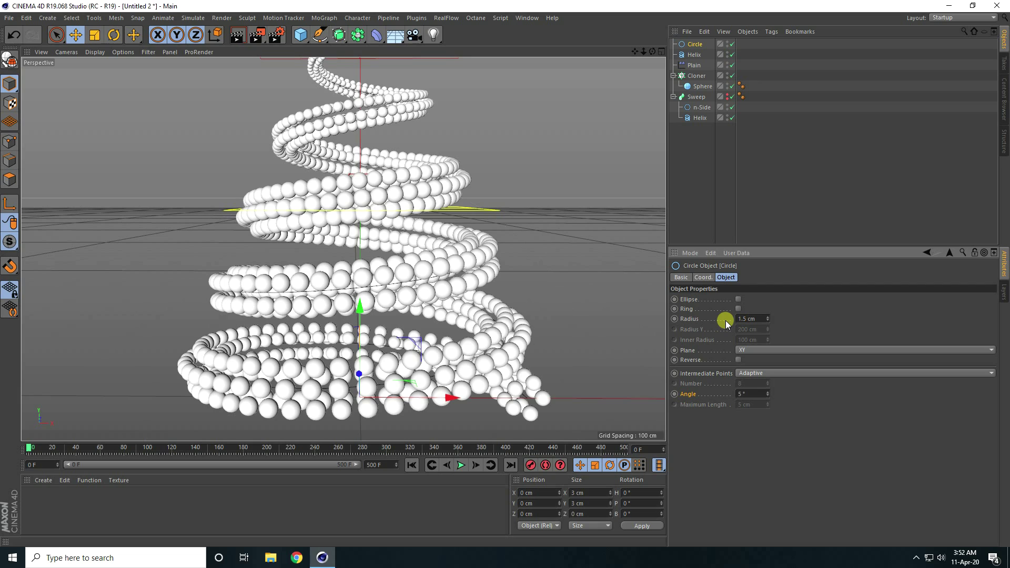
Step: Create a second Sweep and nest the Circle and the copied Helix in it to form a thin tube along the spiral
left_click_drag(342, 40, 371, 84)
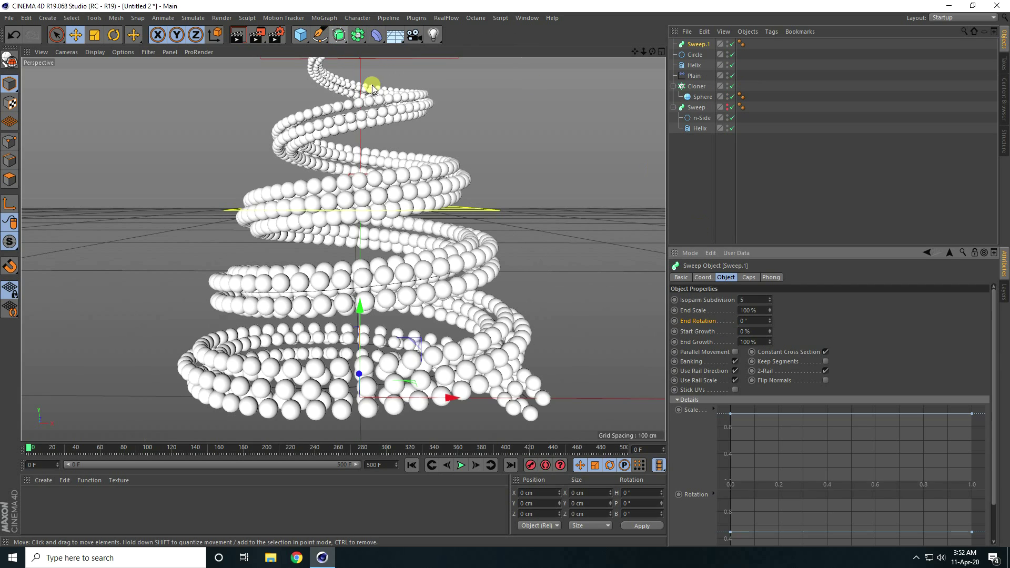
left_click(706, 66)
left_click(694, 56, "ctrl")
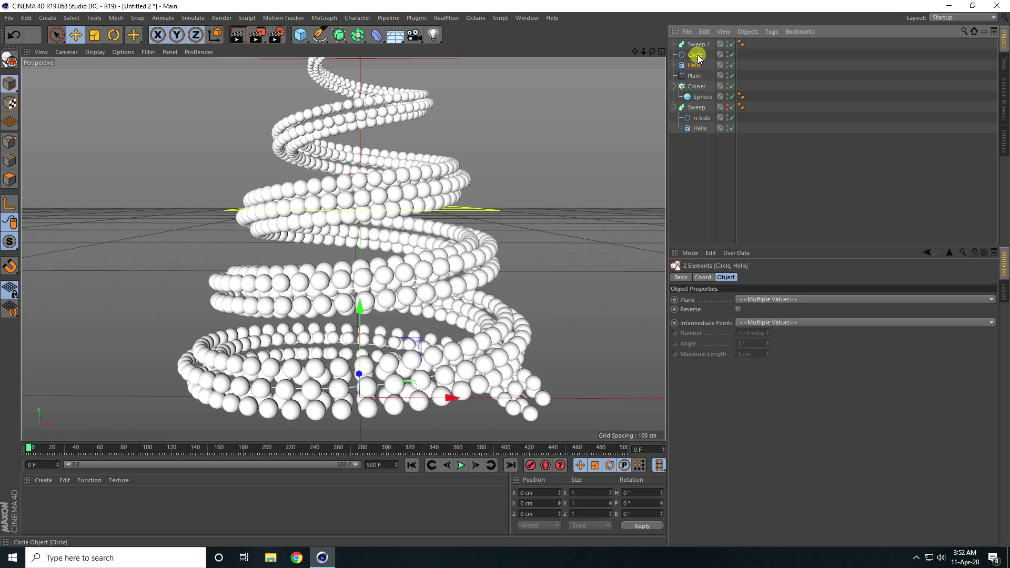
left_click_drag(693, 42, 694, 44)
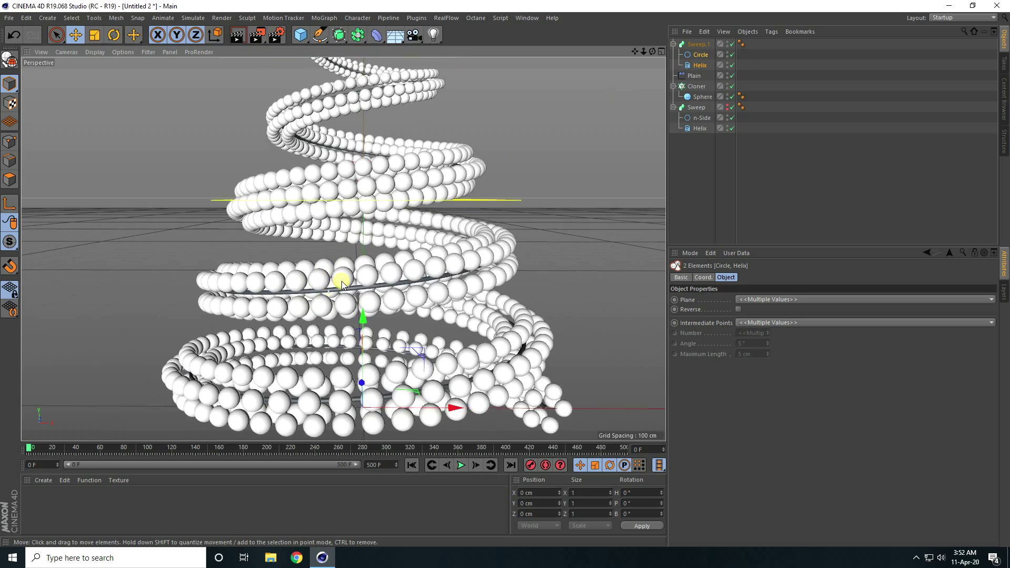
scroll(339, 282, "up", 5)
scroll(371, 281, "up", 10)
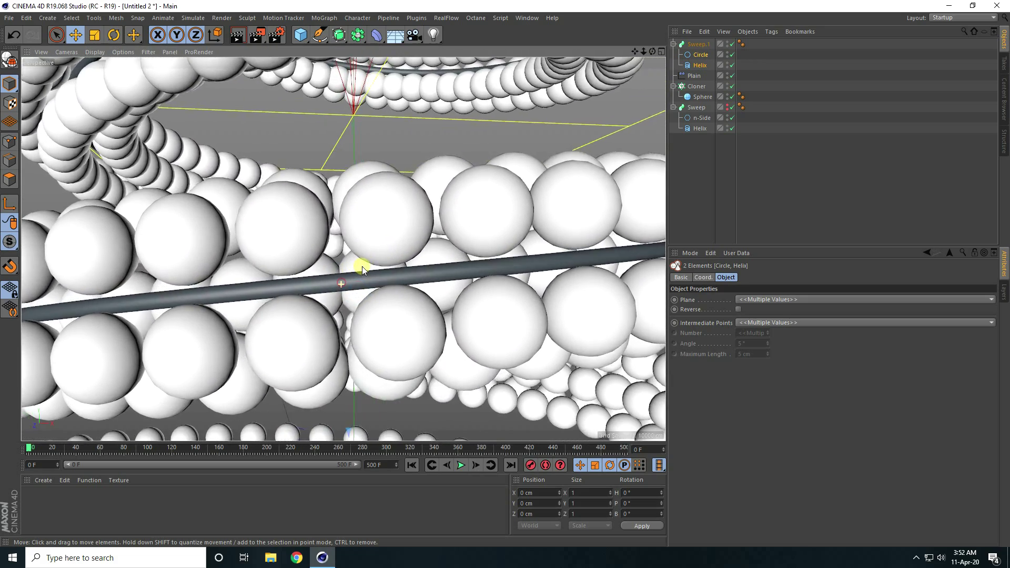
scroll(544, 261, "down", 15)
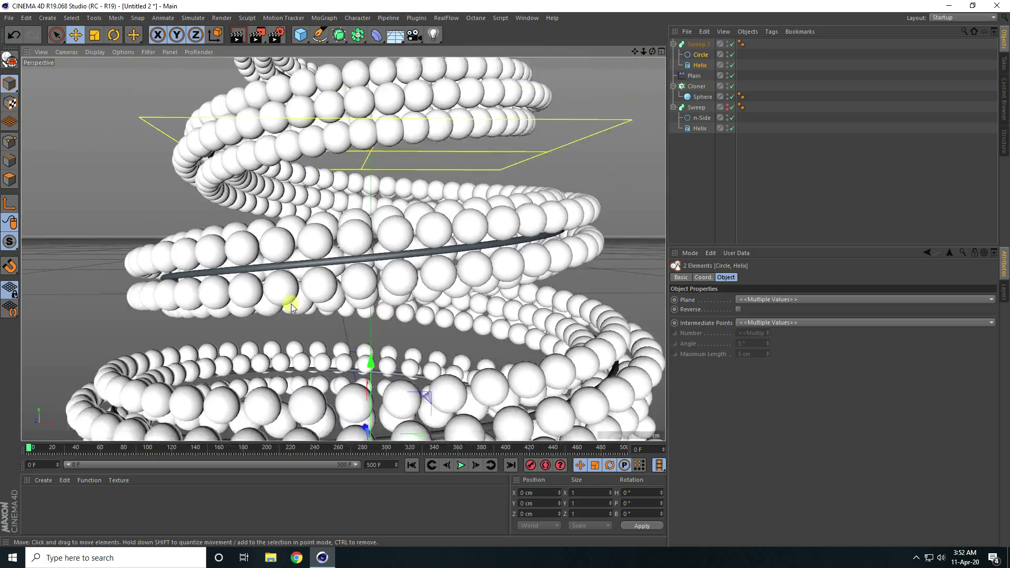
scroll(292, 308, "down", 5)
left_click_drag(315, 274, 346, 314, "alt")
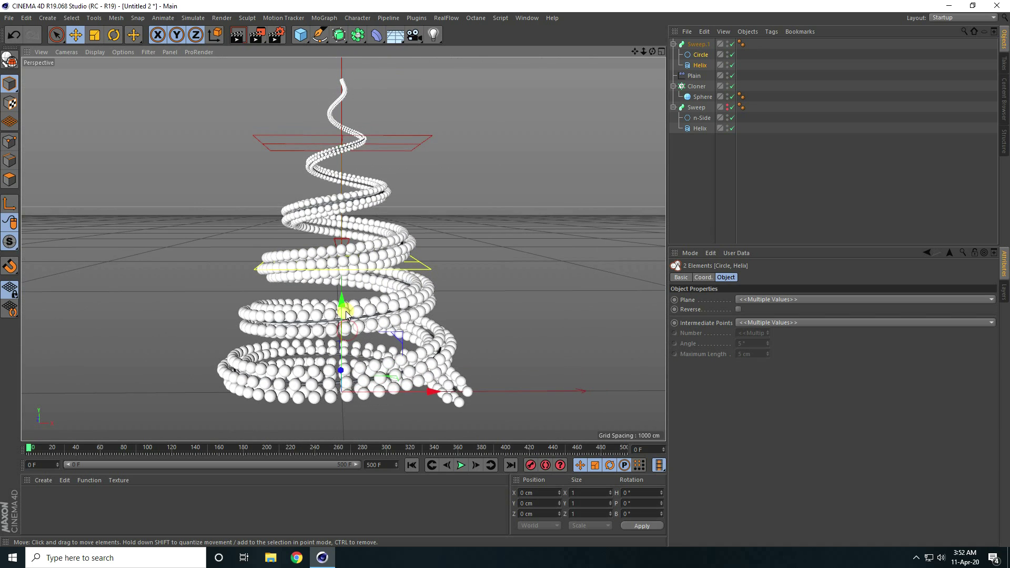
Step: Dock a widened Octane Live Viewer beneath the object attributes and start its live render
left_click(480, 19)
left_click(536, 49)
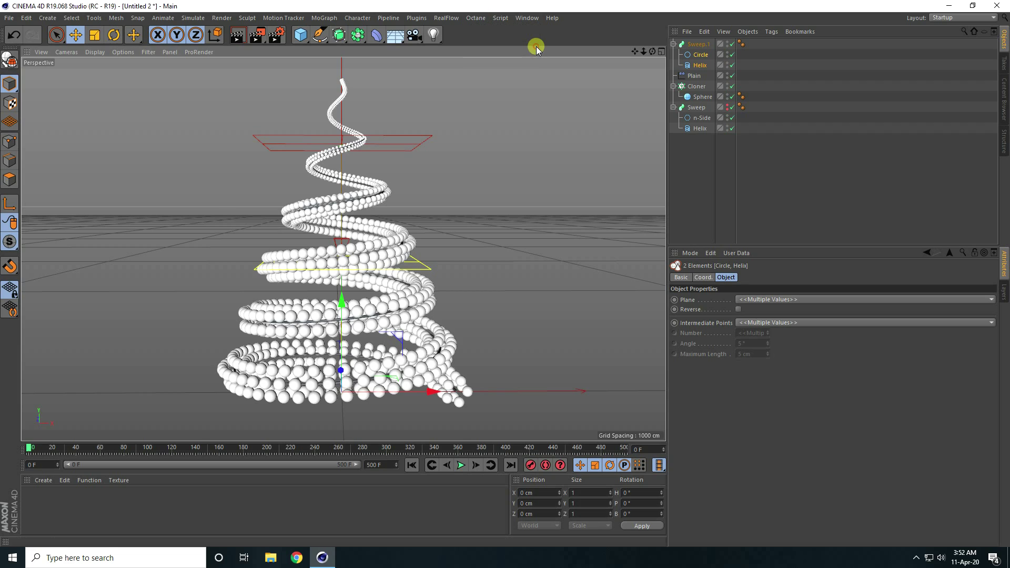
left_click(476, 18)
left_click(484, 41)
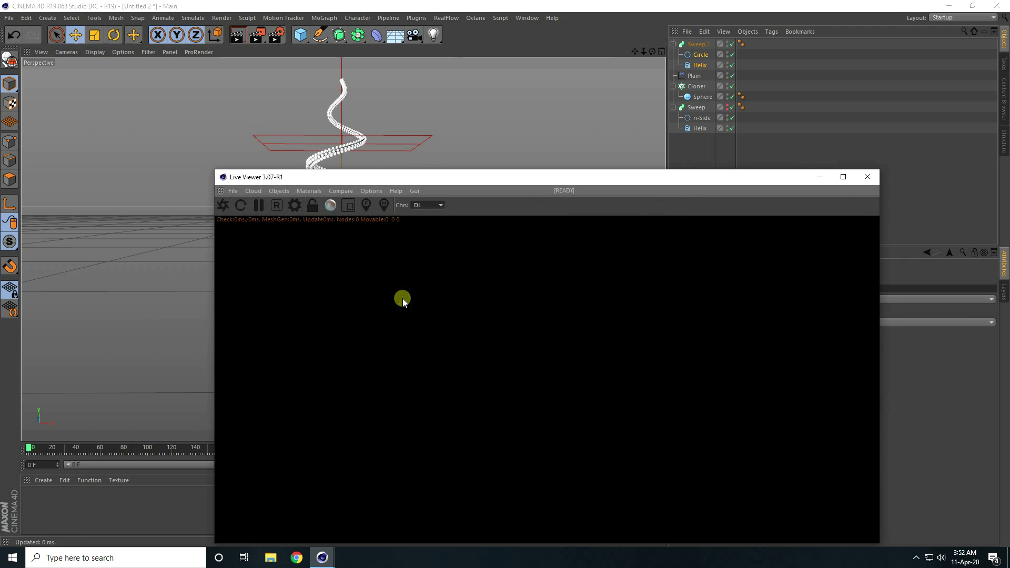
left_click_drag(357, 178, 225, 78)
left_click_drag(90, 86, 866, 448)
left_click_drag(830, 377, 829, 176)
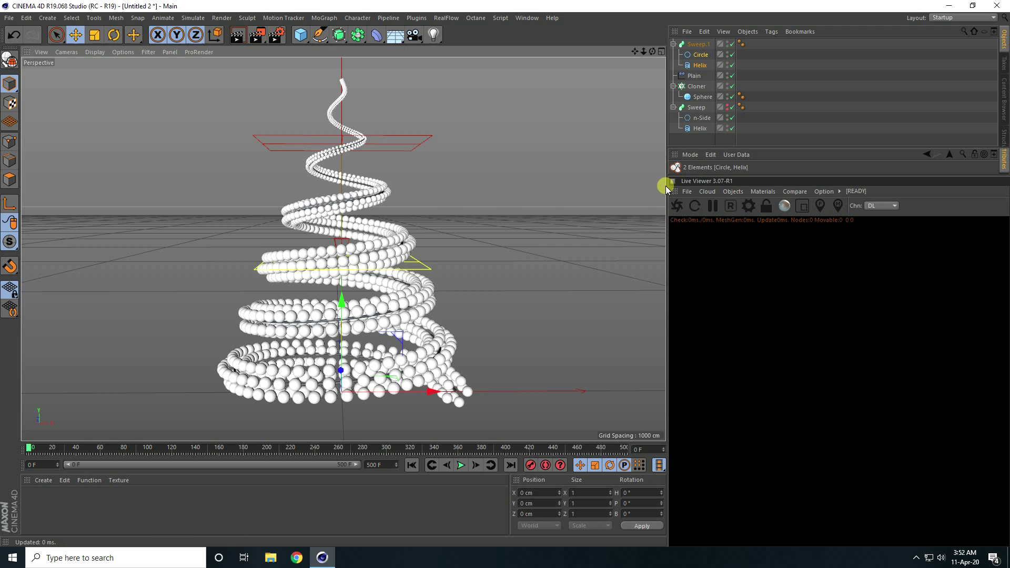
mouse_move(666, 186)
left_mouse_down()
mouse_move(552, 189)
mouse_move(585, 194)
left_mouse_up()
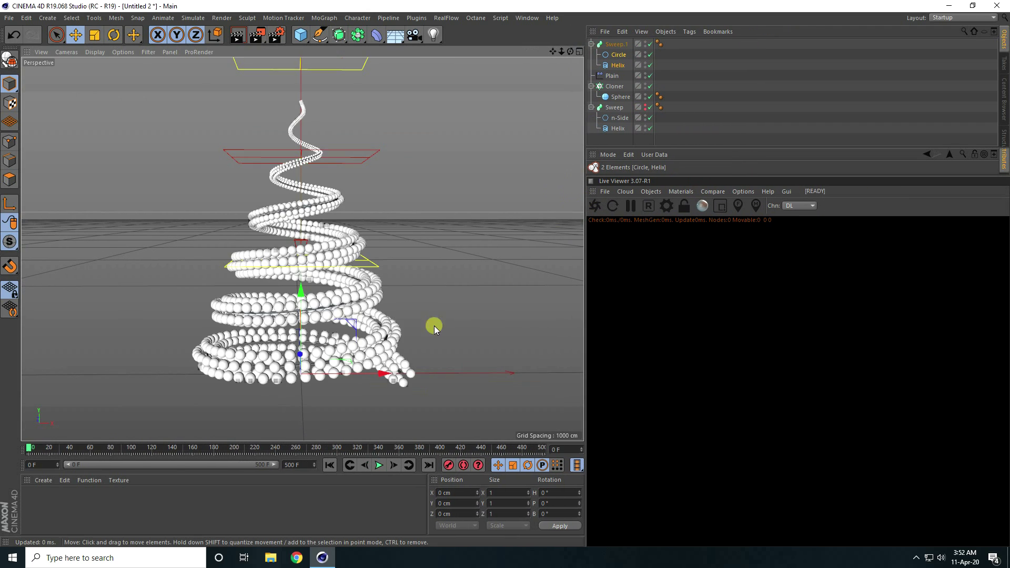
left_click(594, 209)
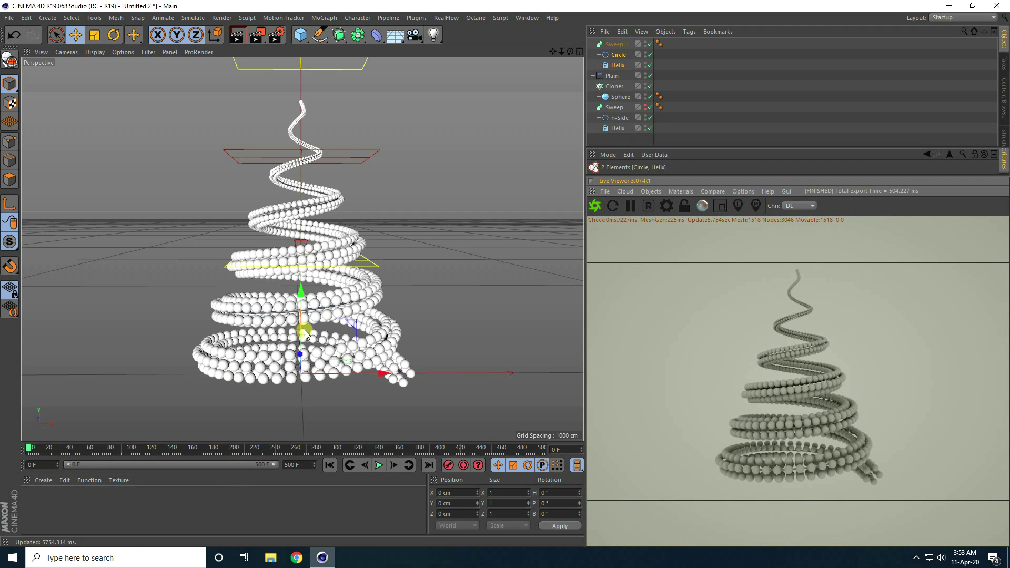
Step: Create a new Octane Material for the spheres
left_click(41, 482)
mouse_move(101, 403)
mouse_move(183, 384)
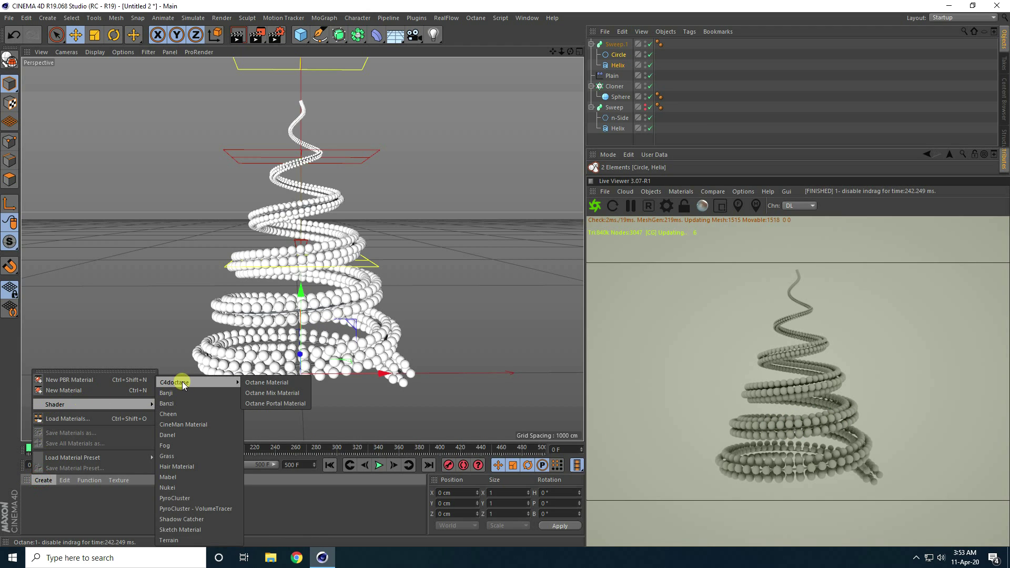
left_click(267, 382)
Step: Change the new Octane material's type to Glossy and set its diffuse color to black
double_click(34, 504)
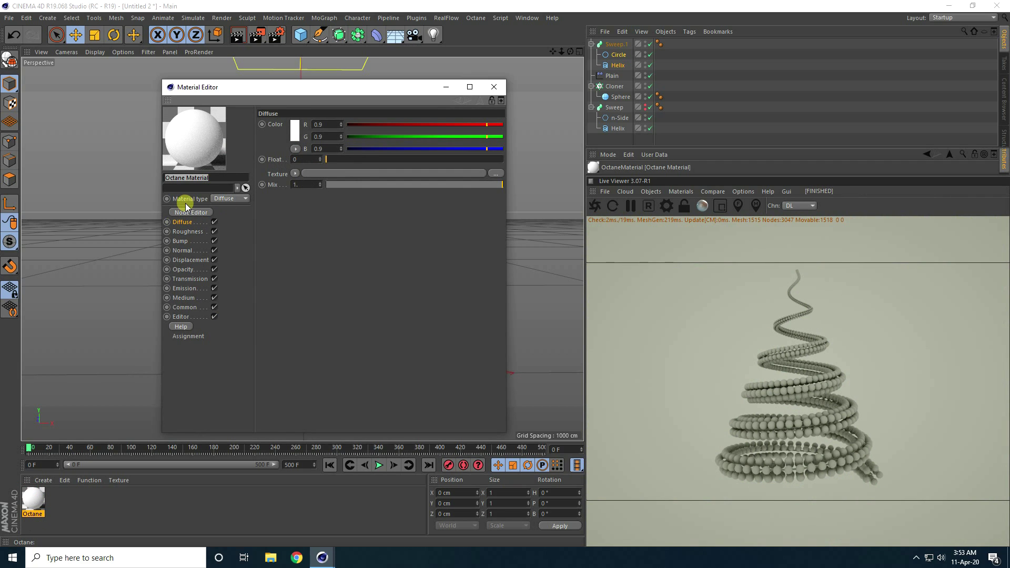
left_click(221, 199)
left_click(224, 217)
left_click(182, 222)
left_click(292, 133)
left_click(242, 151)
left_click(272, 176)
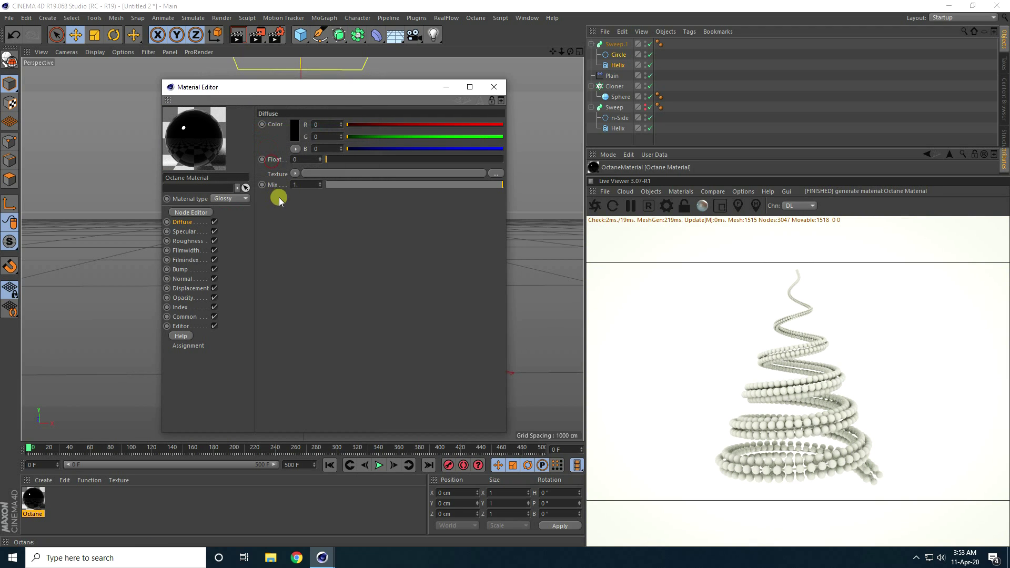
left_click(494, 87)
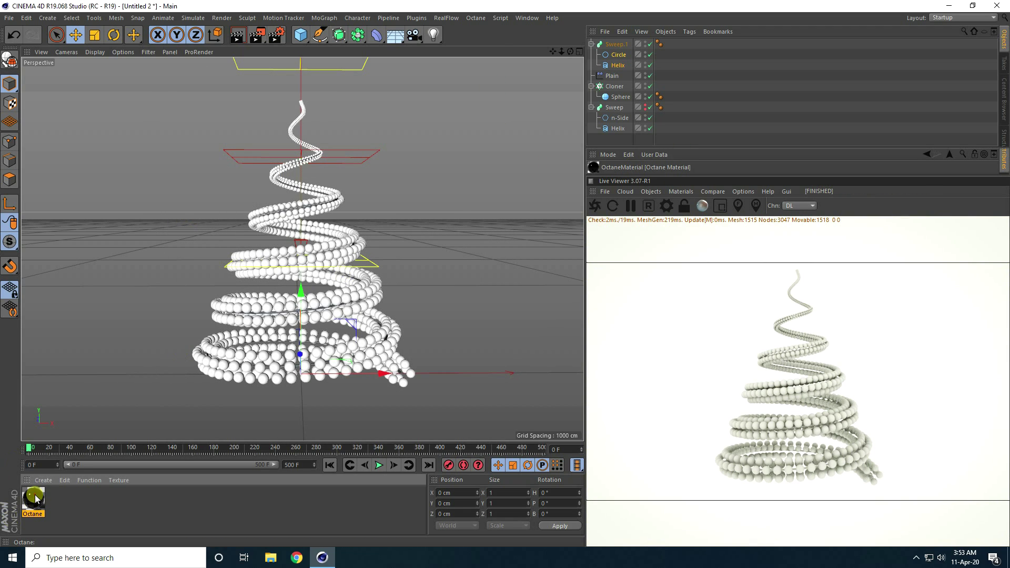
Step: Apply the black glossy Octane material to the Cloner and refresh the live render
left_click_drag(613, 89, 613, 88)
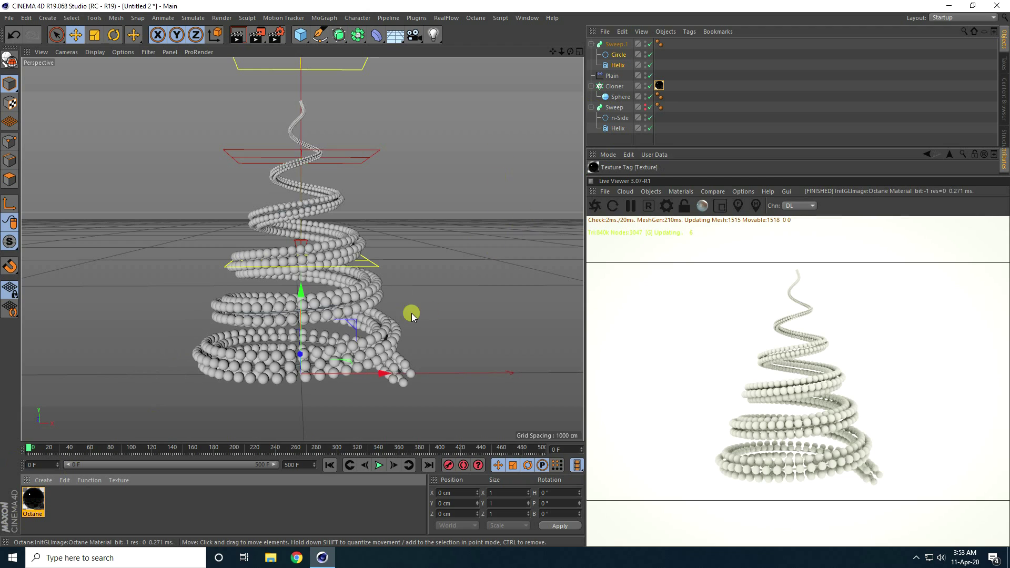
scroll(326, 285, "up", 3)
left_click(444, 199)
left_click(660, 85)
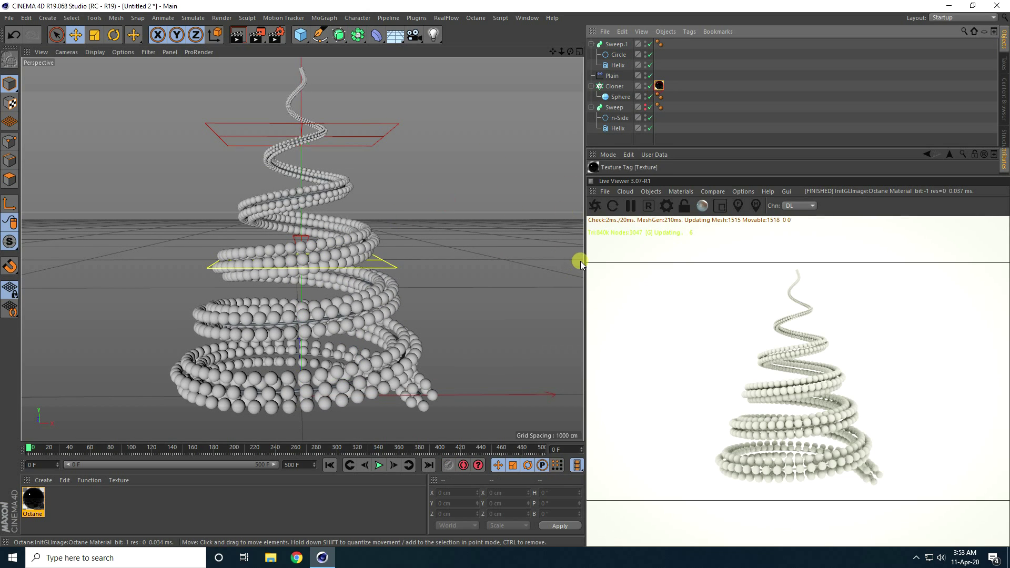
left_click(35, 506)
mouse_move(41, 485)
left_mouse_down()
mouse_move(330, 375)
mouse_move(301, 386)
left_mouse_up()
Step: Create a second Octane Material and add a Blackbody emission to it
left_click(43, 481)
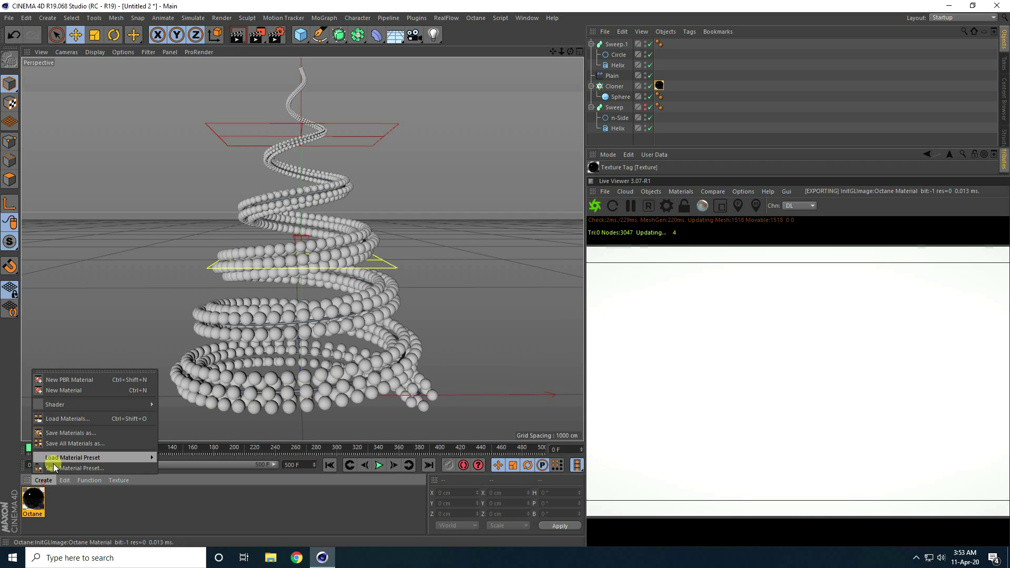
mouse_move(66, 404)
mouse_move(180, 383)
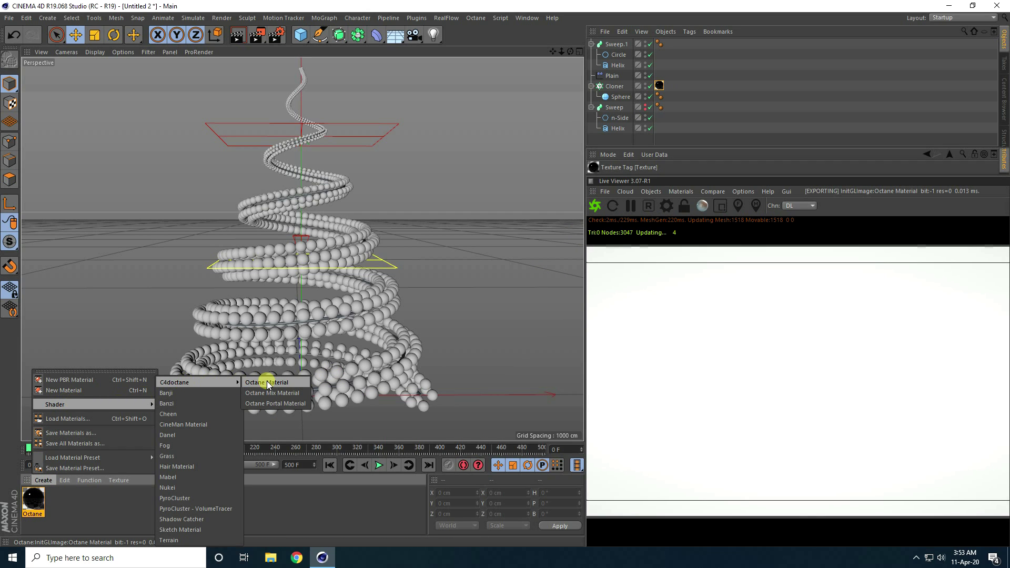
left_click(266, 382)
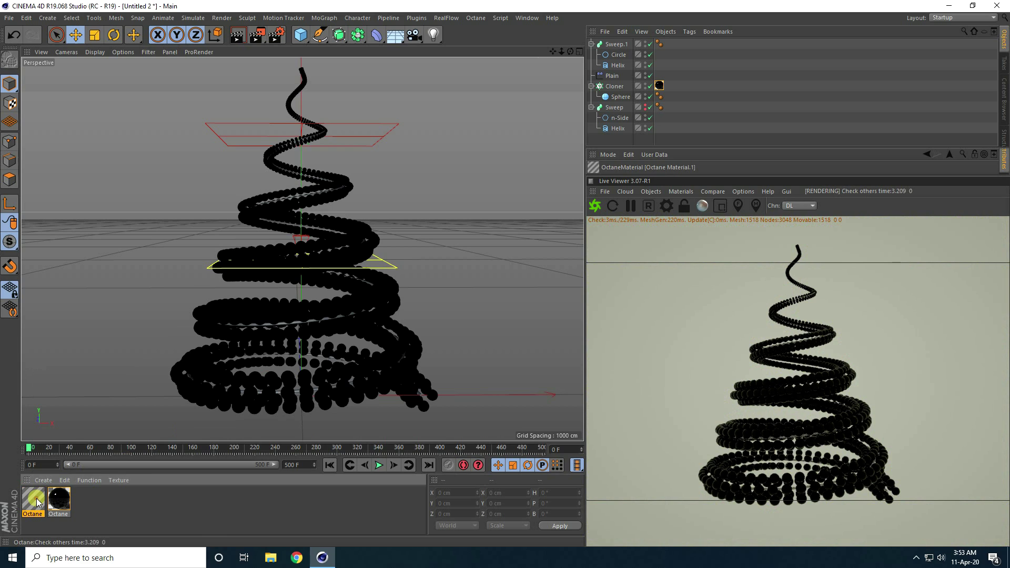
double_click(36, 500)
left_click(176, 273)
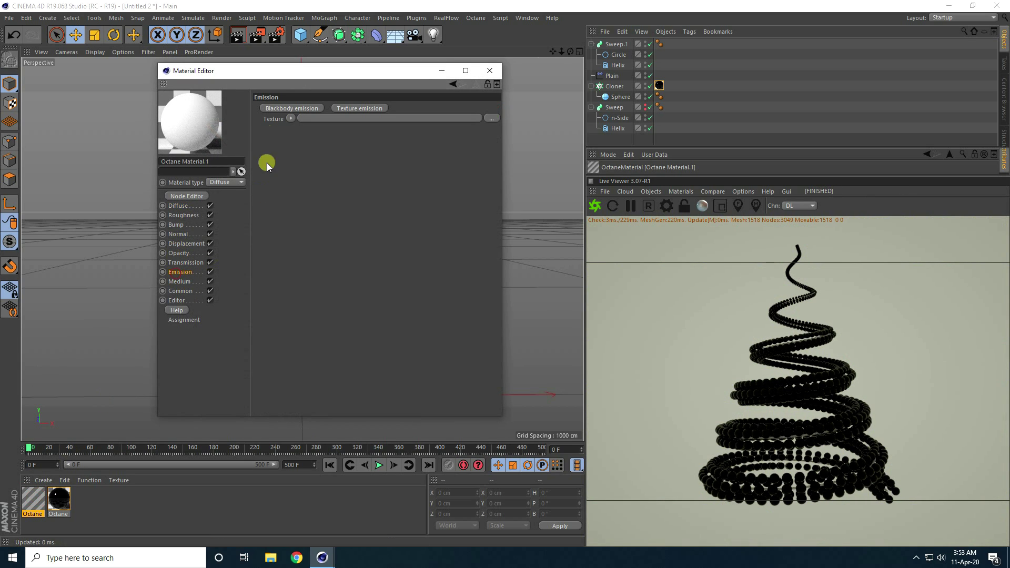
left_click(287, 109)
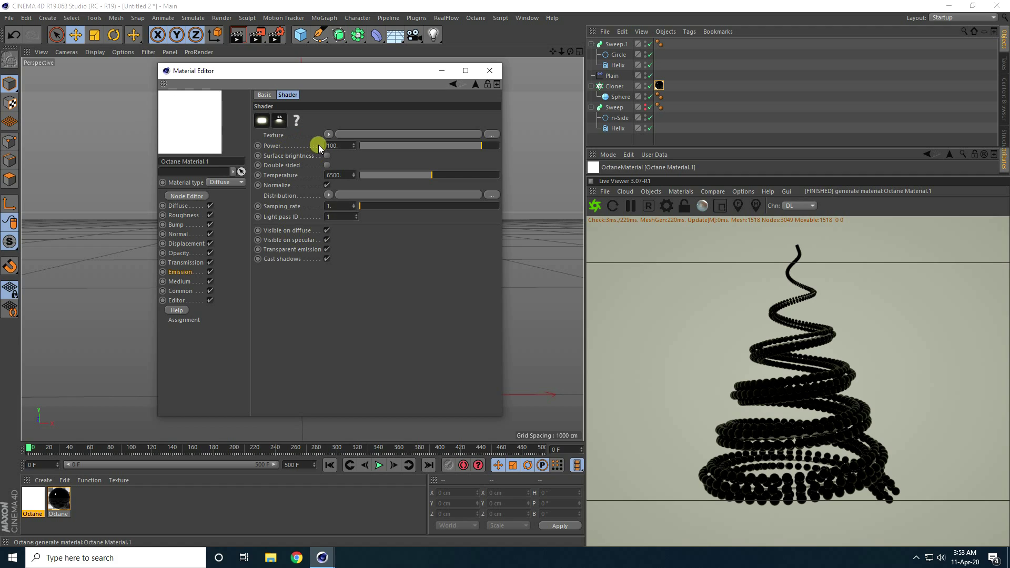
Step: Assign an RgbSpectrum shader as the texture of the material's blackbody emission
left_click(334, 135)
mouse_move(353, 319)
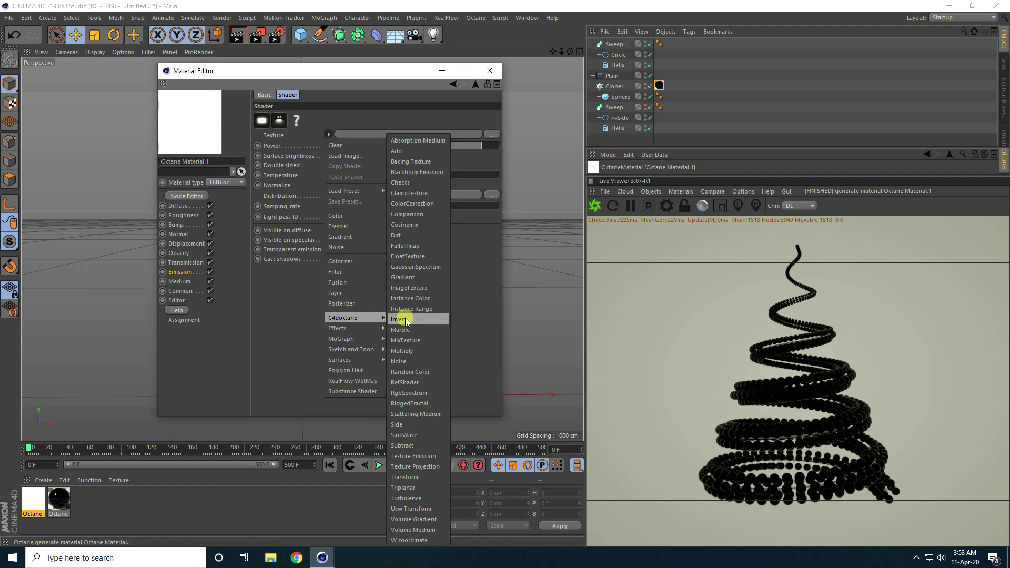
left_click(426, 393)
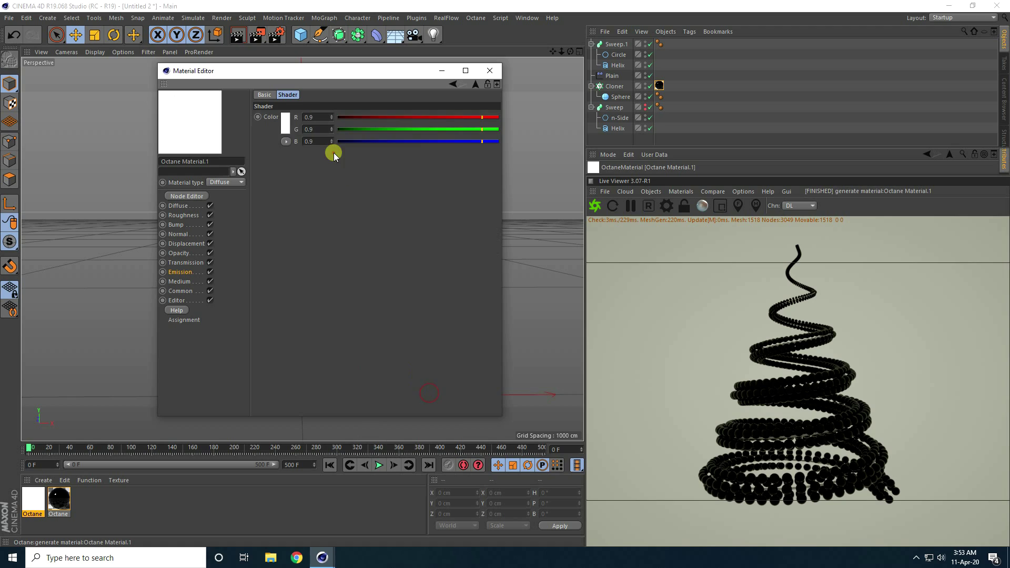
Step: Set the RgbSpectrum emission color to a fully saturated purple with a hue of 270° and close the material editor
left_click(286, 125)
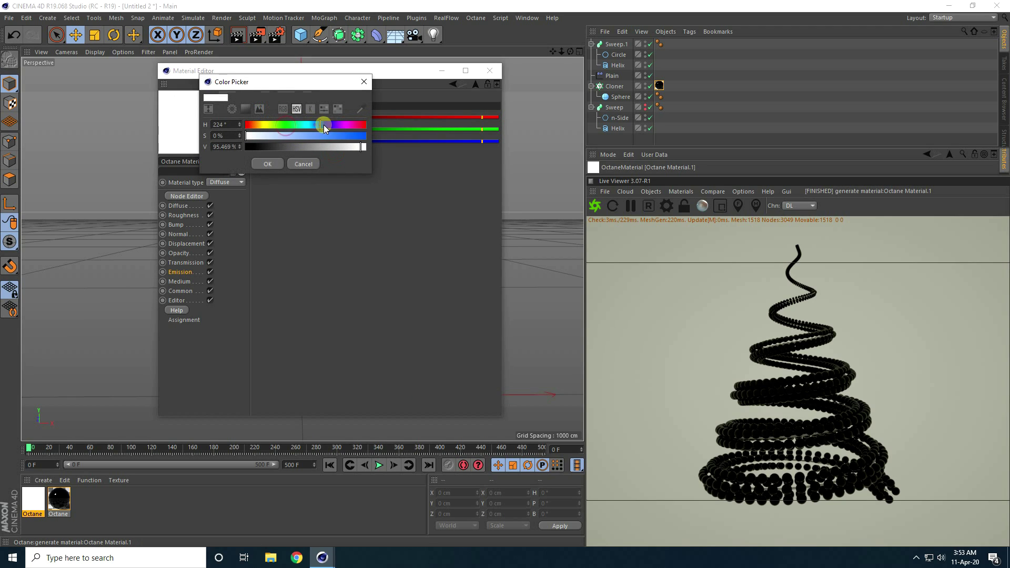
left_click_drag(336, 127, 334, 128)
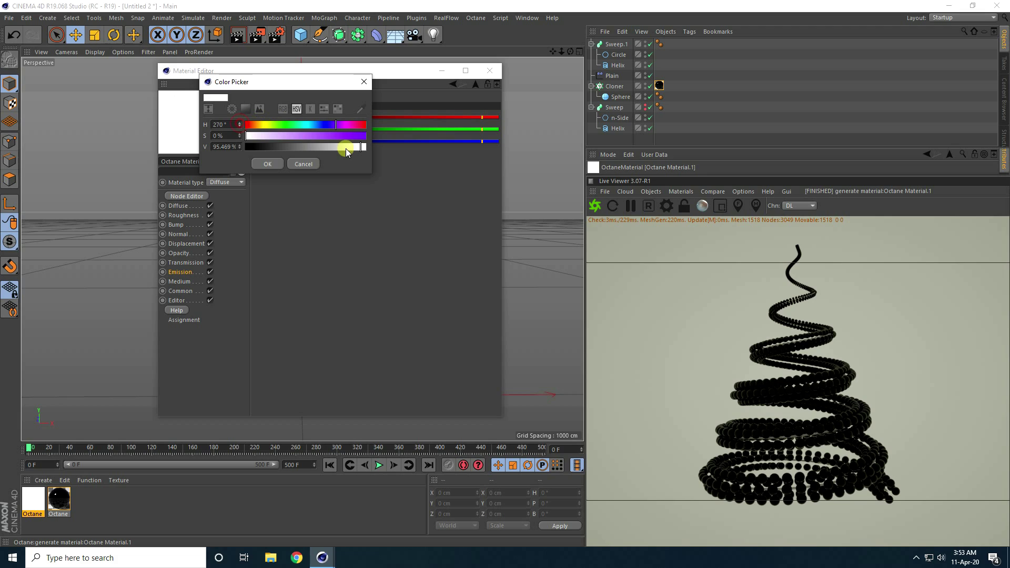
left_click_drag(355, 137, 387, 138)
left_click(268, 164)
left_click(449, 84)
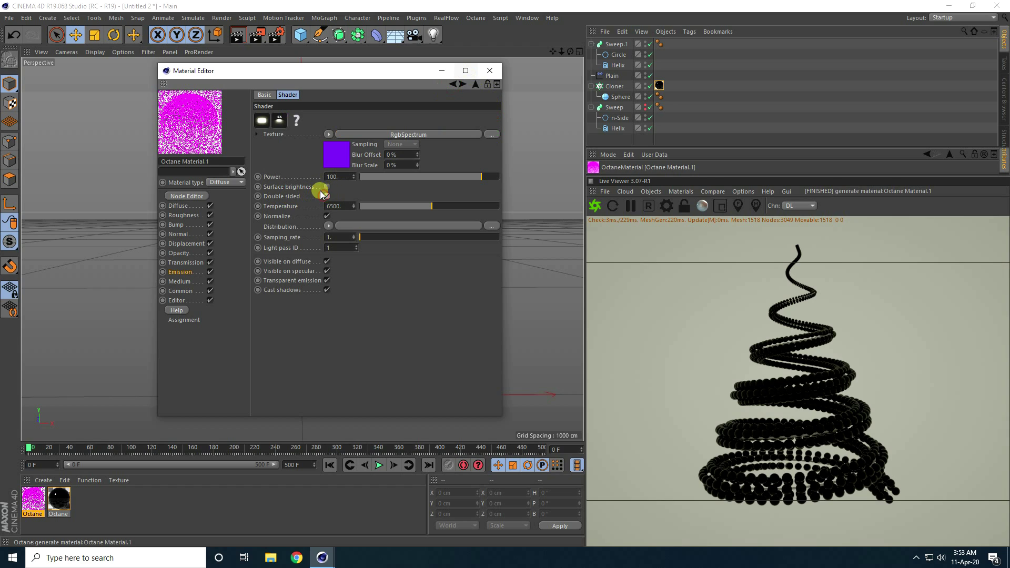
left_click(490, 71)
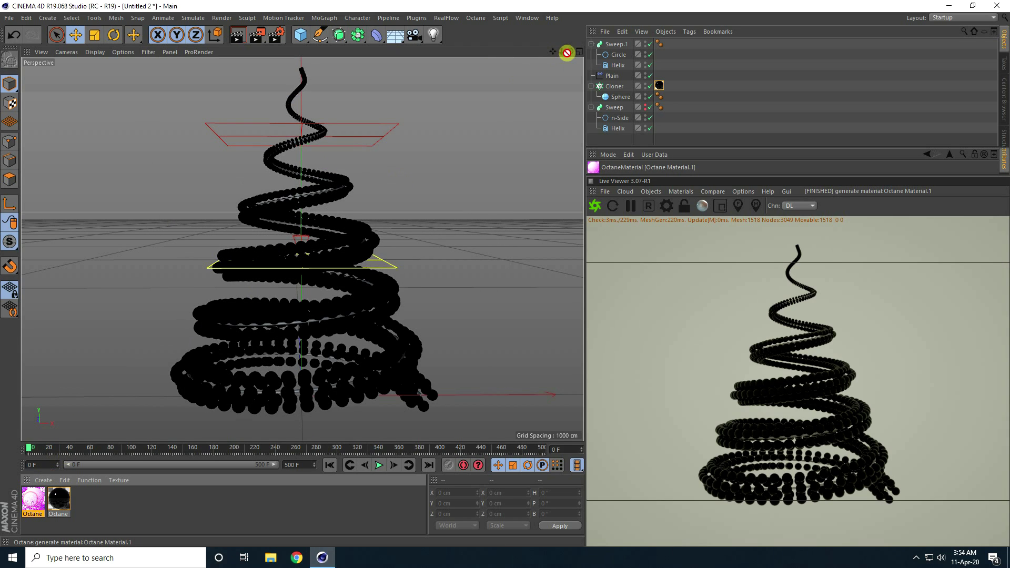
Step: Apply the purple emissive Octane material to the Sweep.1 tube
left_click_drag(622, 49, 620, 45)
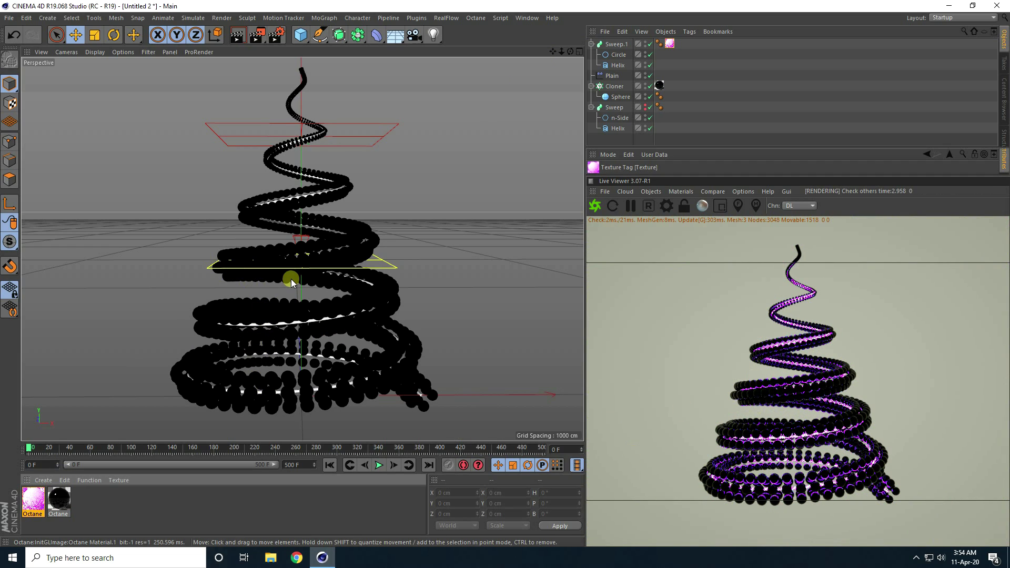
scroll(289, 282, "up", 5)
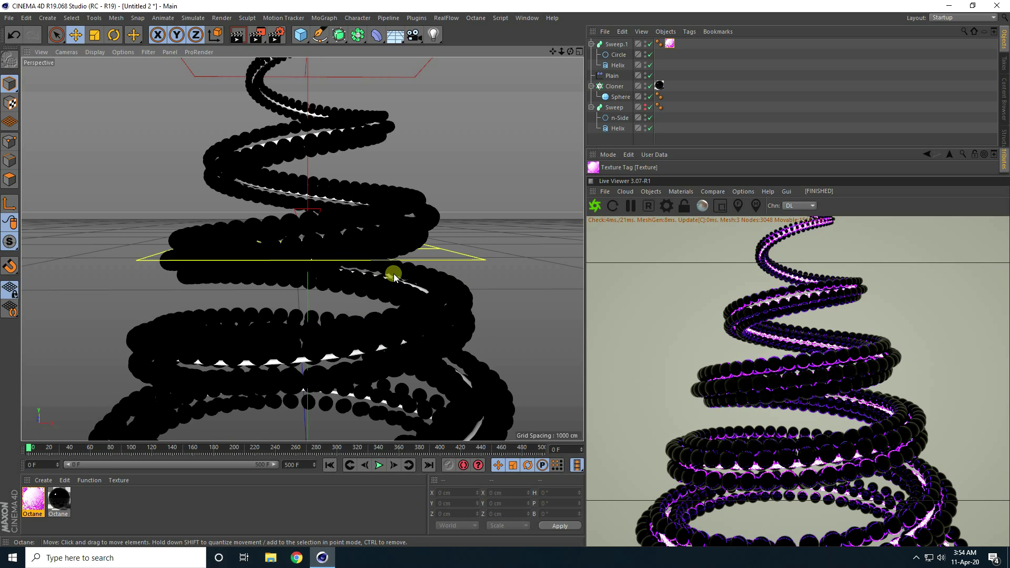
Step: Add an Octane HDRI environment to the scene and reveal its environment tag settings
left_click(650, 193)
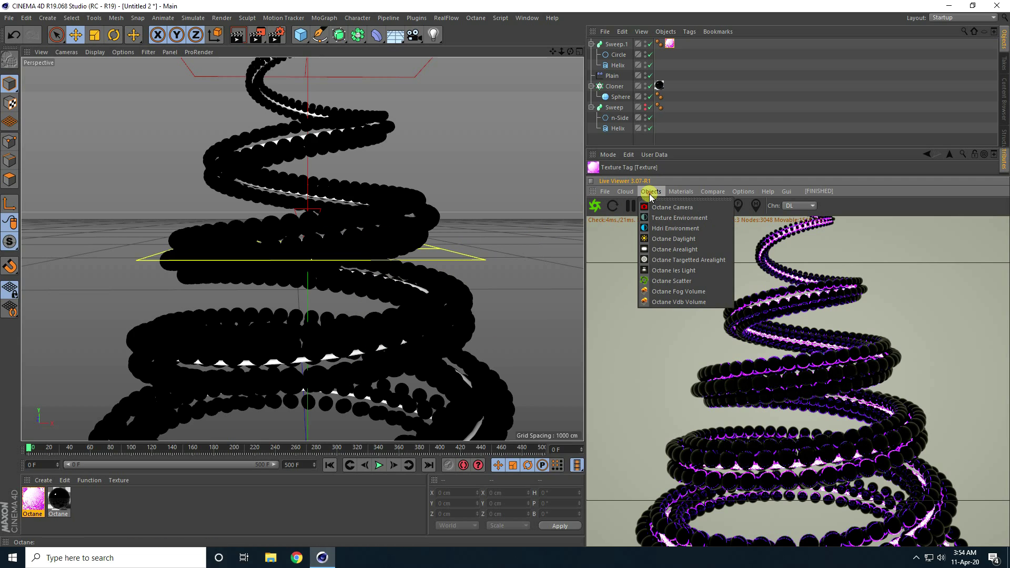
left_click(683, 230)
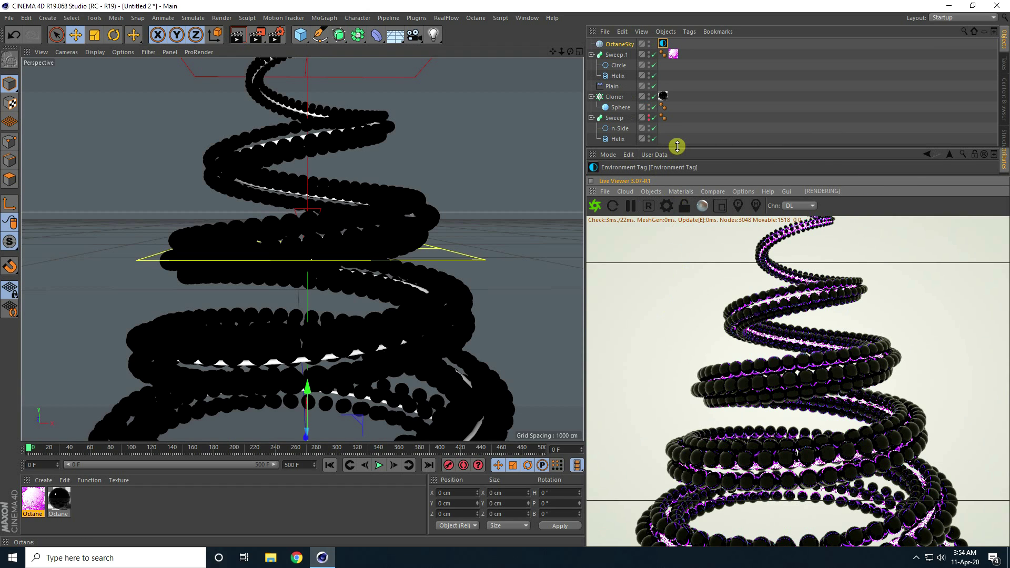
left_click_drag(677, 148, 677, 103)
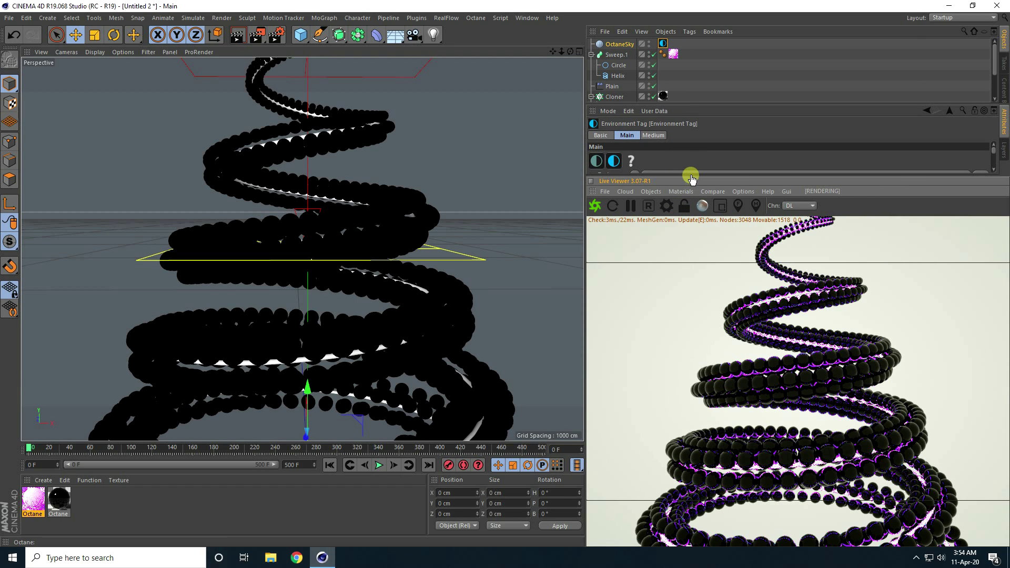
left_click_drag(691, 177, 693, 296)
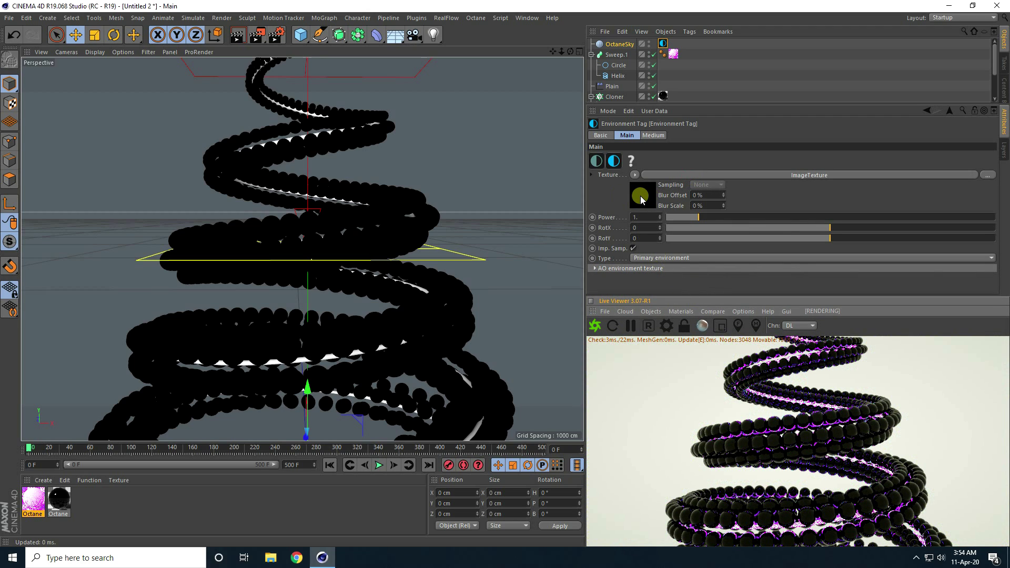
Step: Load big_61f5e4344f.jpg from the tex folder as the HDRI environment's image texture
left_click(640, 197)
left_click(980, 157)
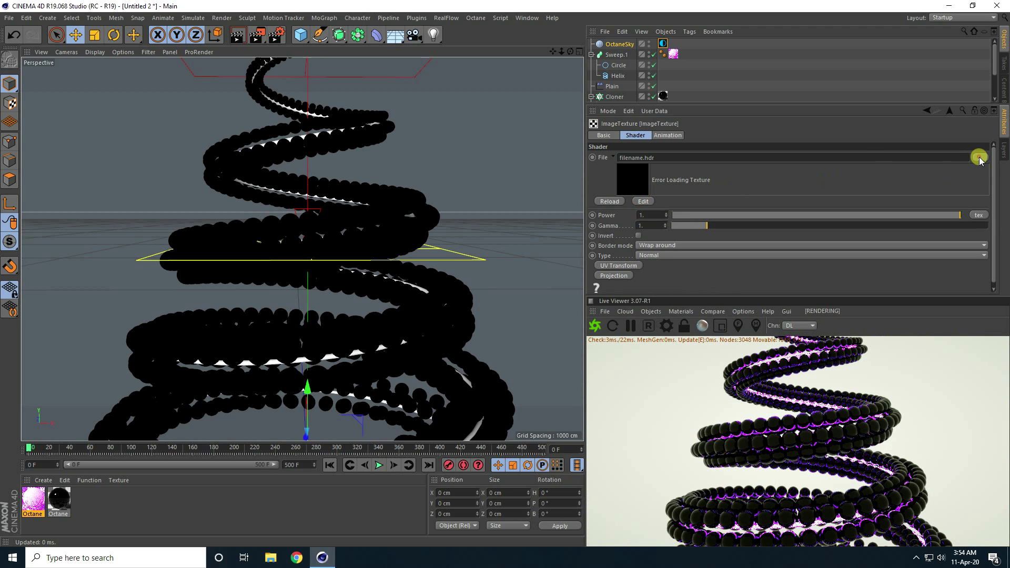
left_click(118, 108)
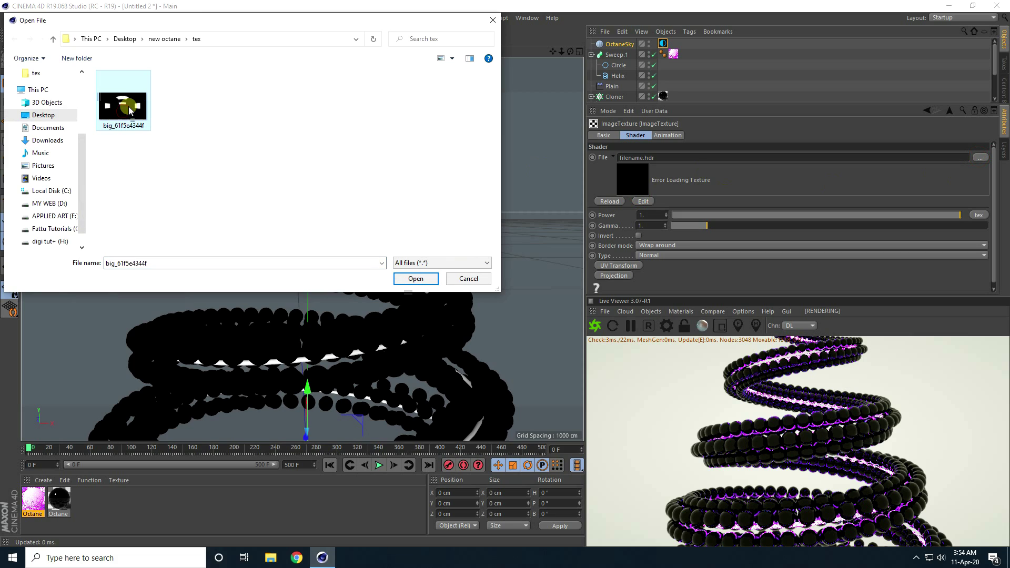
left_click_drag(153, 20, 303, 53)
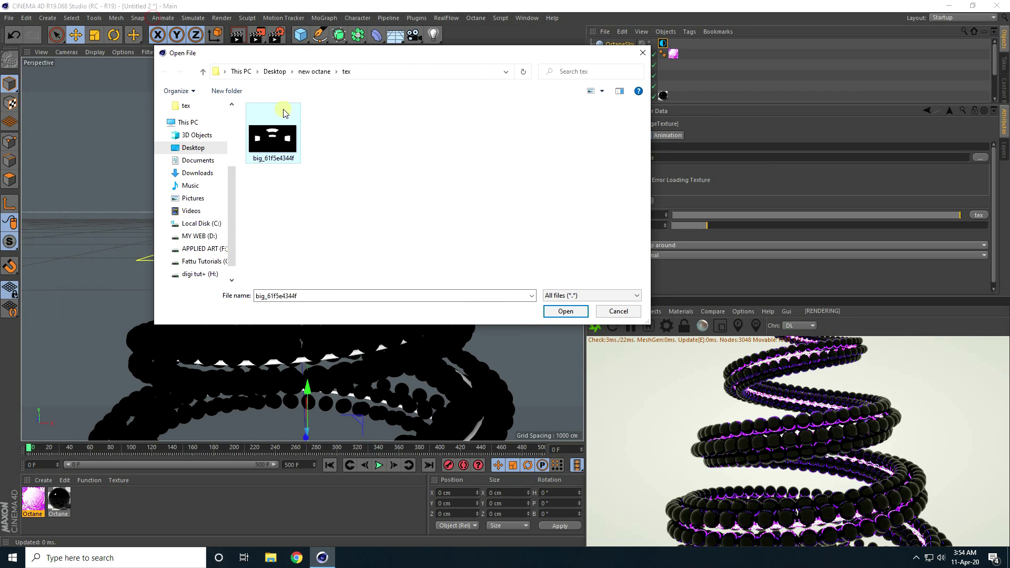
left_click(565, 311)
left_click(562, 314)
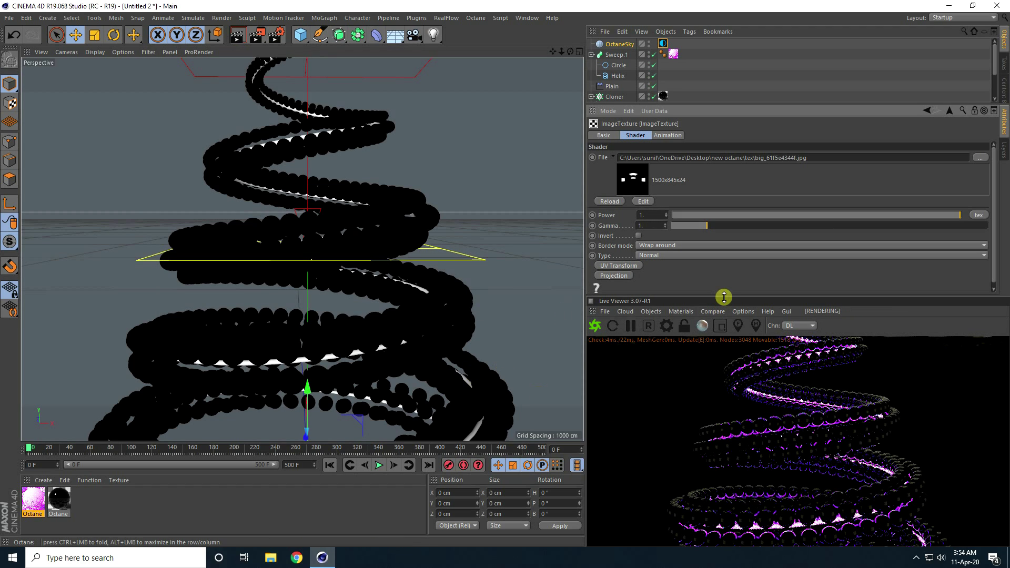
left_click_drag(724, 299, 724, 158)
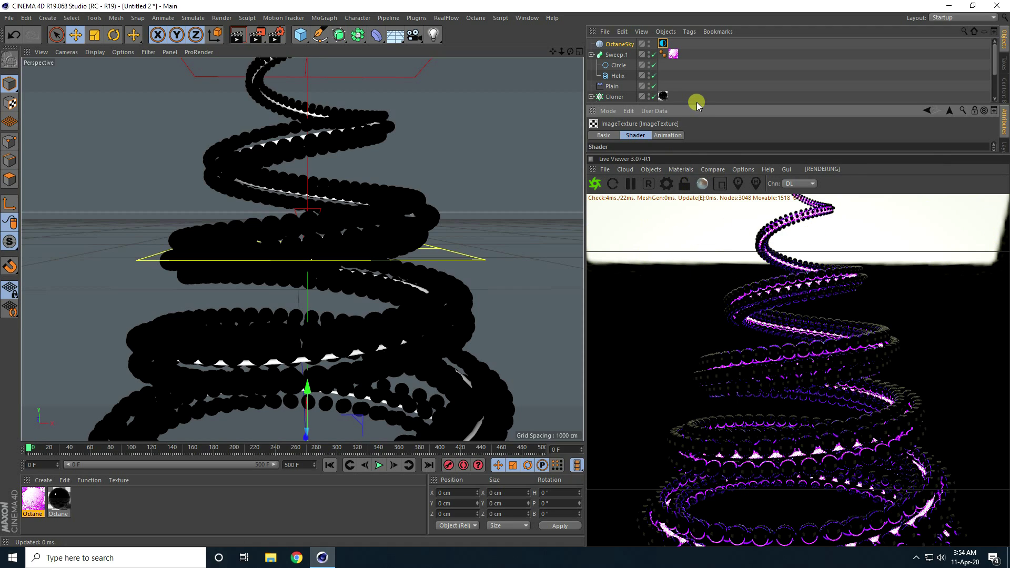
Step: Add an Octane Texture Environment as a second sky and reveal its tag settings
left_click(650, 172)
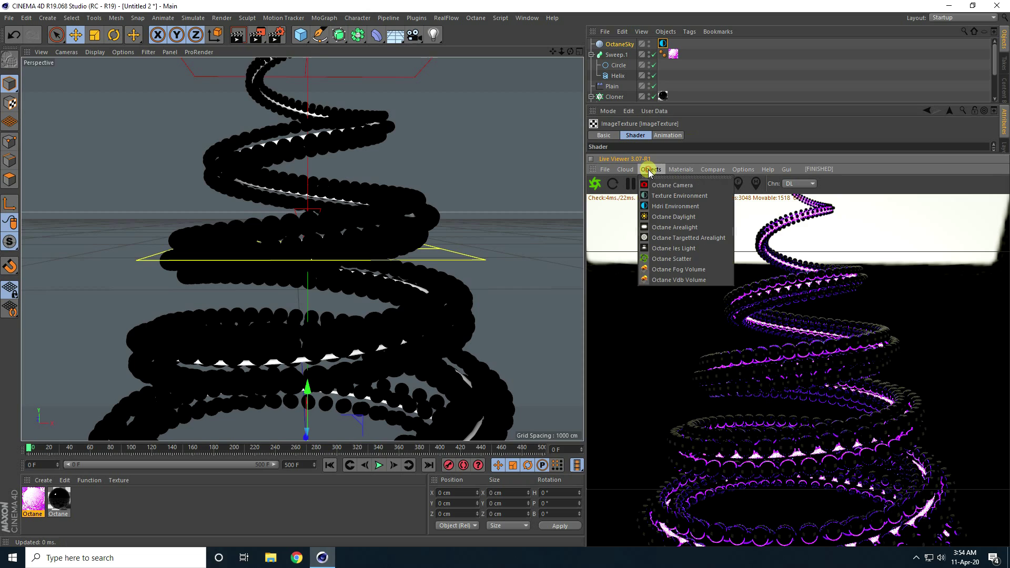
left_click(705, 200)
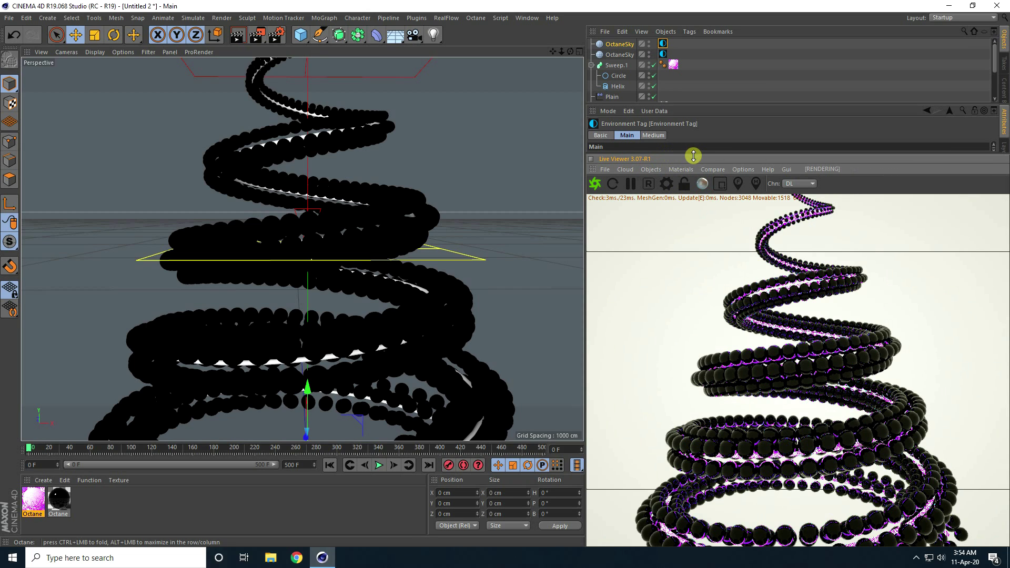
left_click_drag(692, 153, 693, 256)
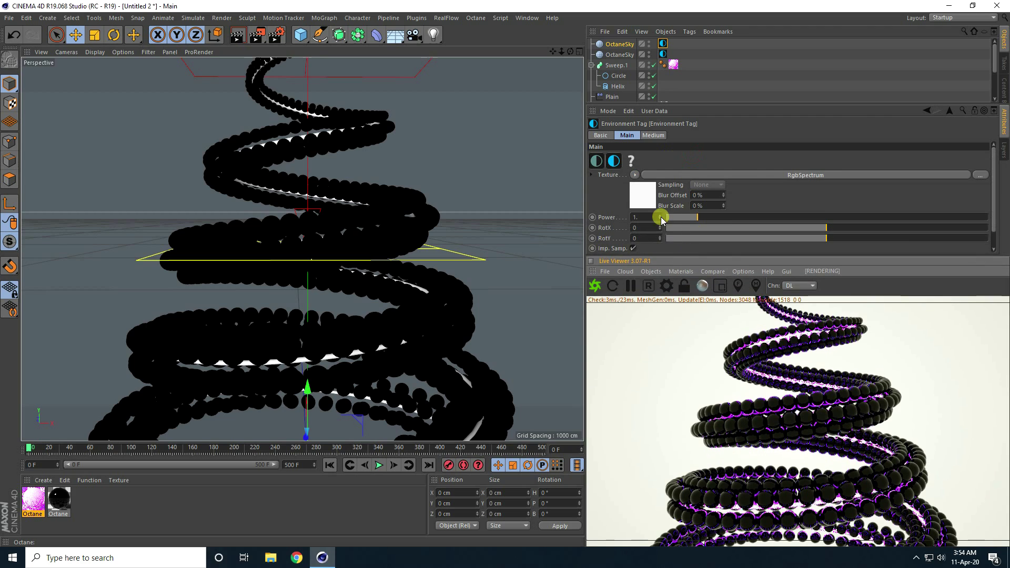
Step: Set the texture environment's RgbSpectrum color to black
left_click(646, 202)
left_click(620, 163)
left_click_drag(573, 183, 566, 187)
left_click(602, 201)
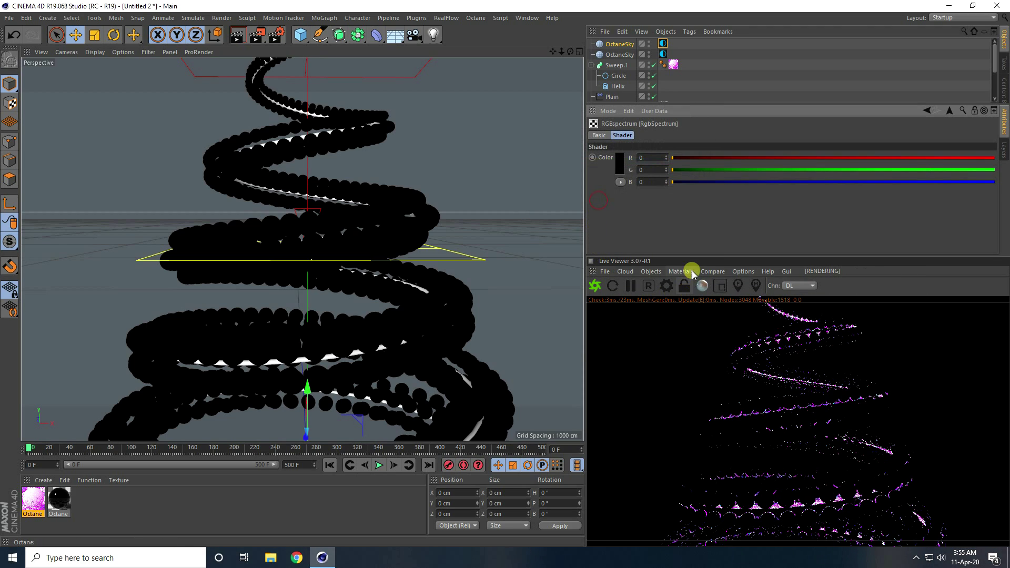
left_click_drag(692, 256, 694, 152)
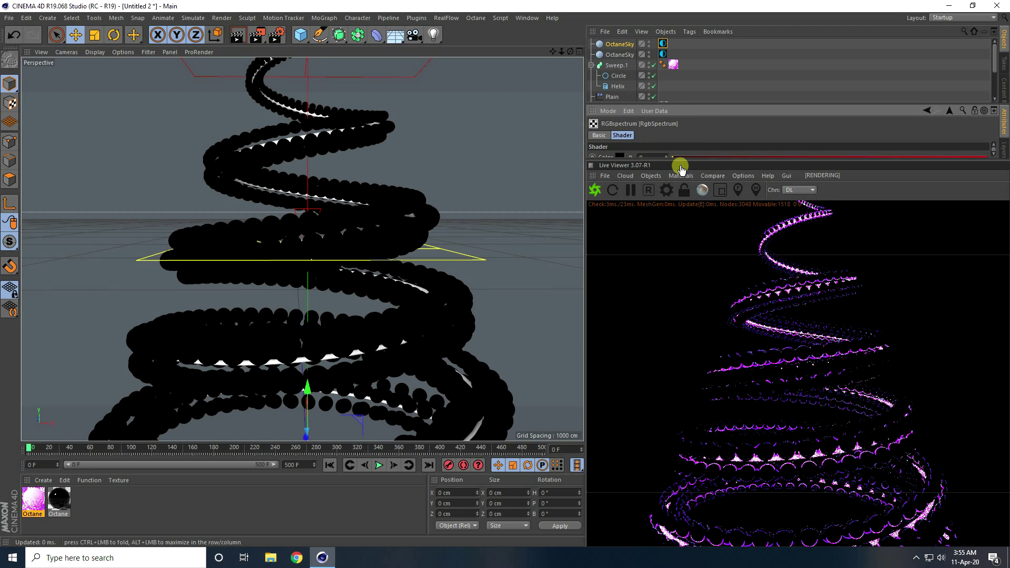
Step: Change the black texture environment's type to Visible environment
left_click_drag(678, 162, 681, 285)
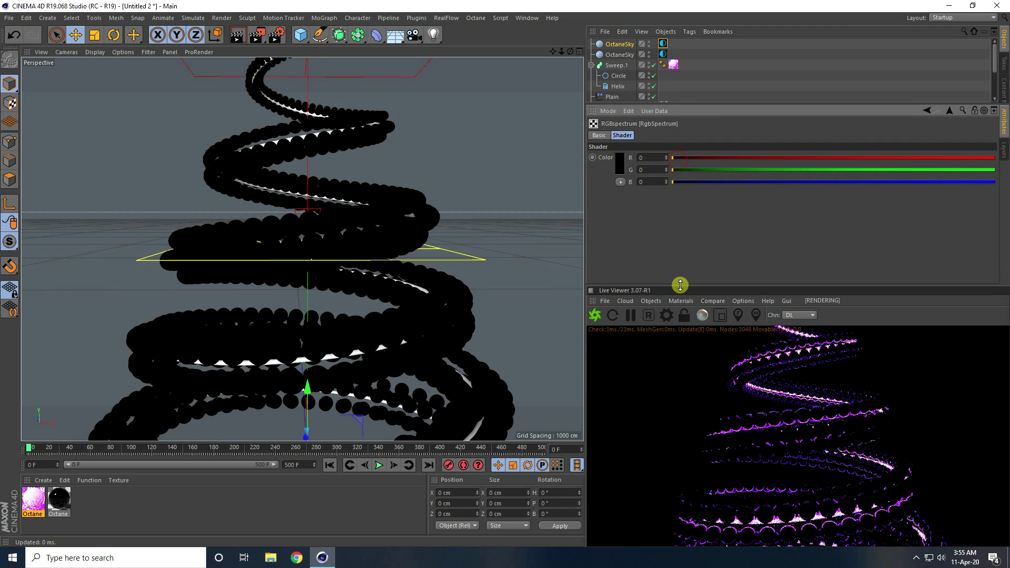
left_click(927, 111)
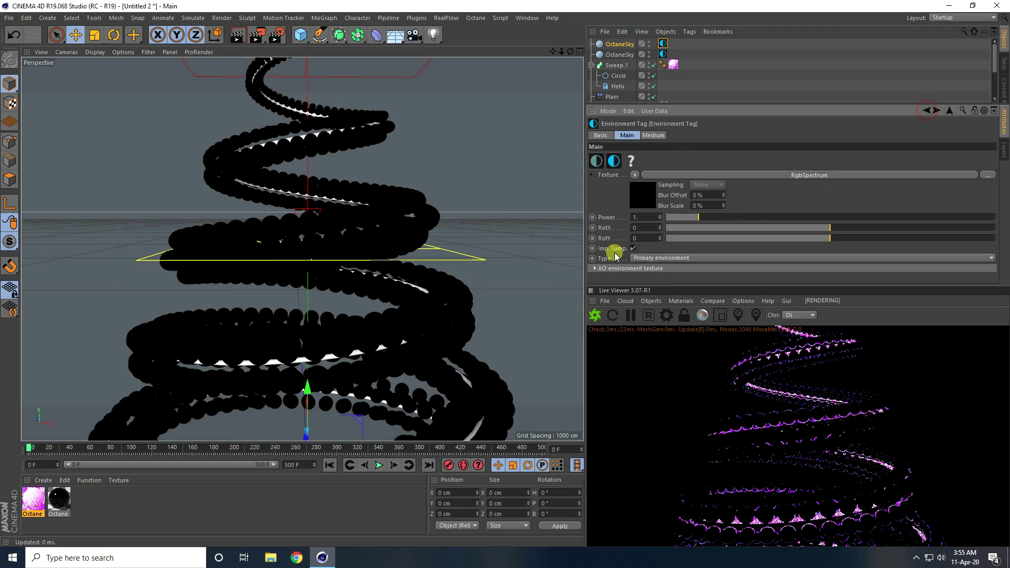
left_click(643, 260)
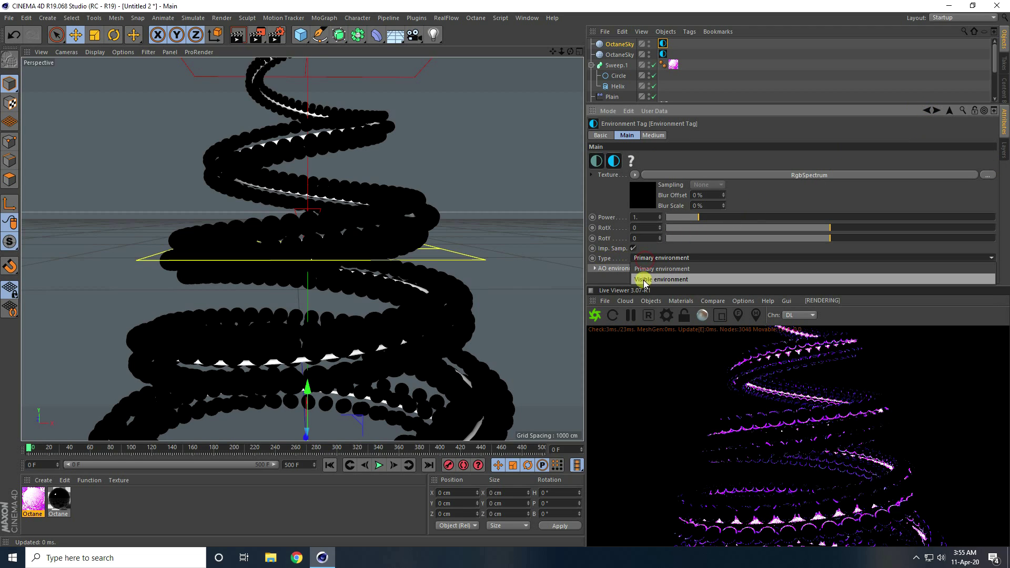
left_click(669, 281)
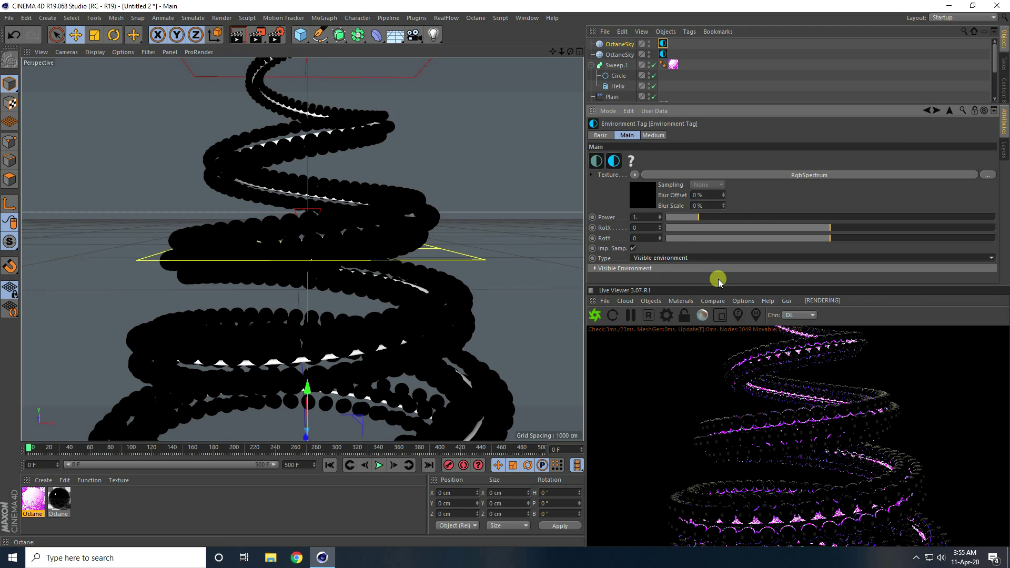
left_click_drag(695, 287, 689, 131)
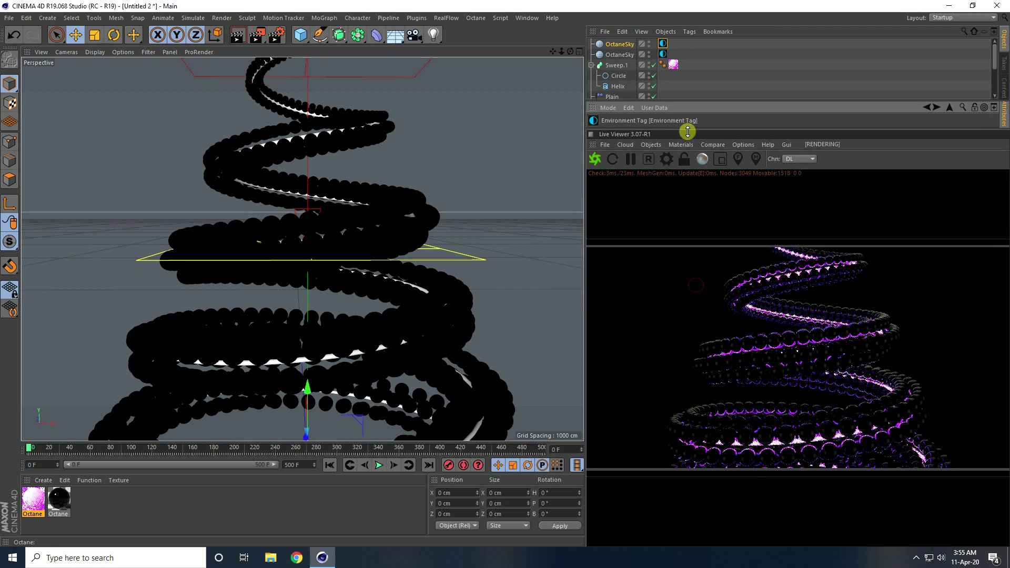
Step: Set the power of the HDRI environment with the image texture to 2
mouse_move(338, 287)
right_mouse_down("alt")
mouse_move(356, 259)
mouse_move(350, 286)
right_mouse_up("alt")
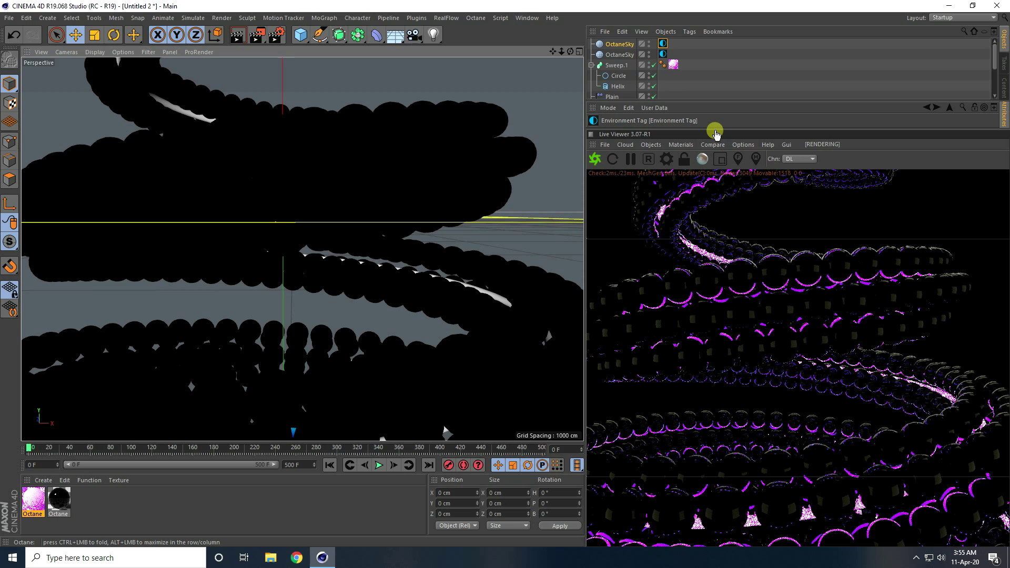
left_click(662, 55)
left_click_drag(727, 129, 734, 248)
type("2")
key("Return")
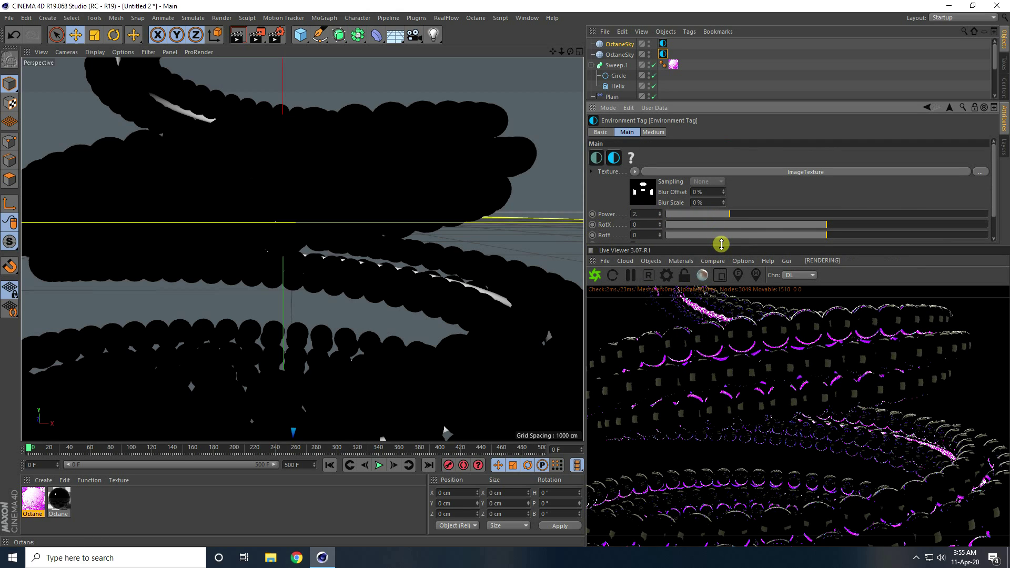
left_click_drag(721, 244, 724, 144)
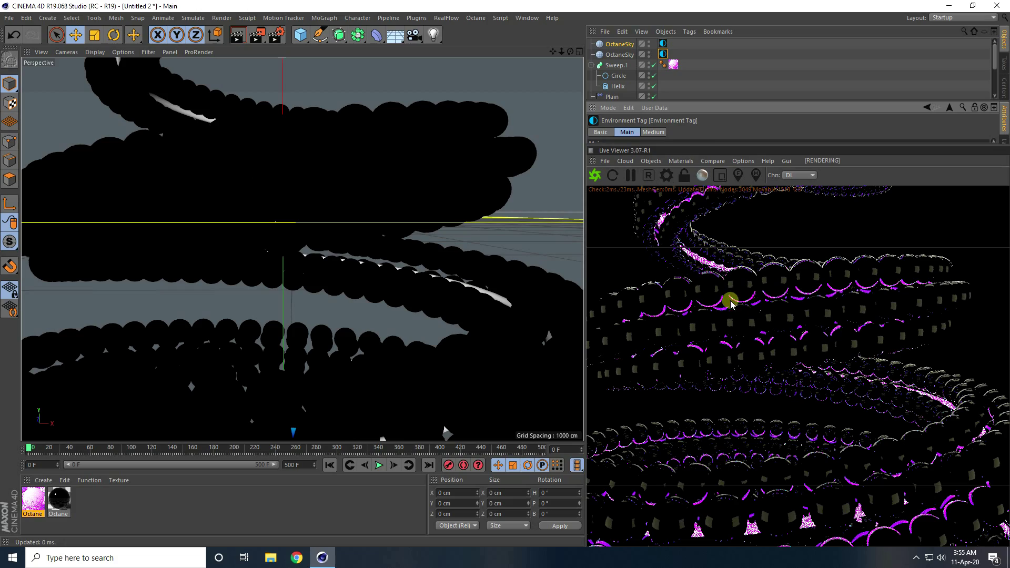
Step: Frame the whole spiral in the view and add an Octane Camera
left_click_drag(333, 238, 397, 322, "alt")
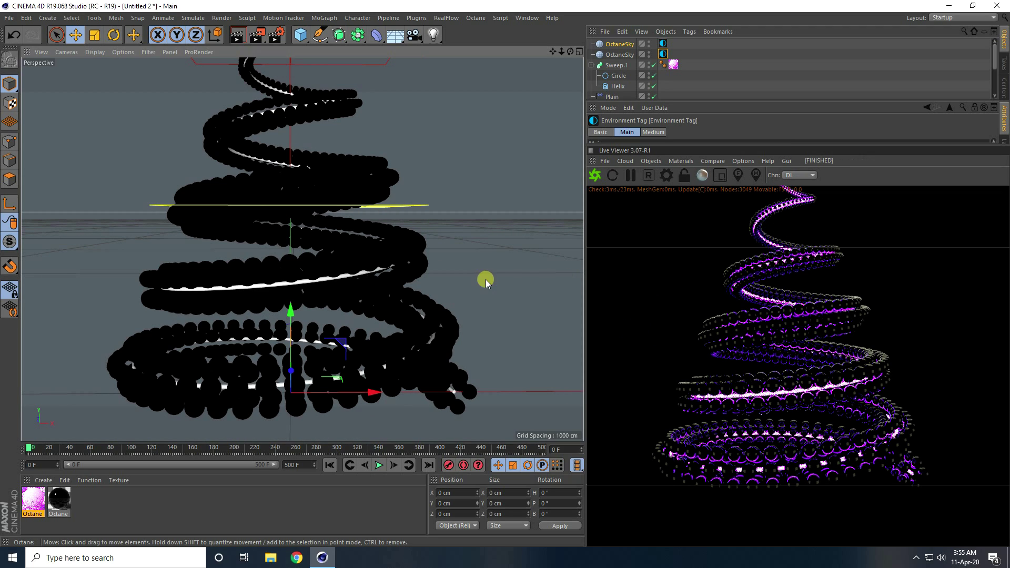
left_click(651, 161)
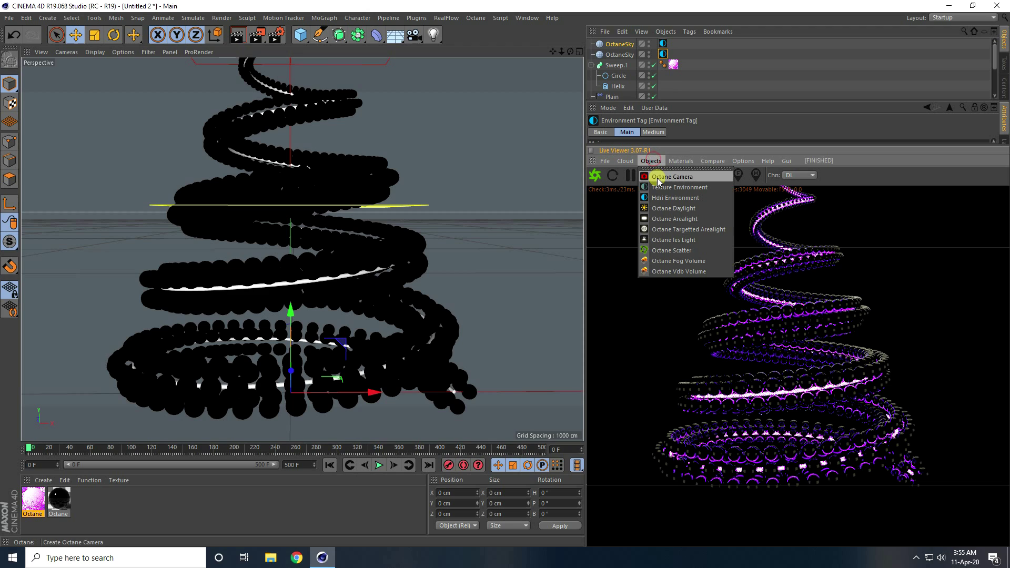
left_click(658, 179)
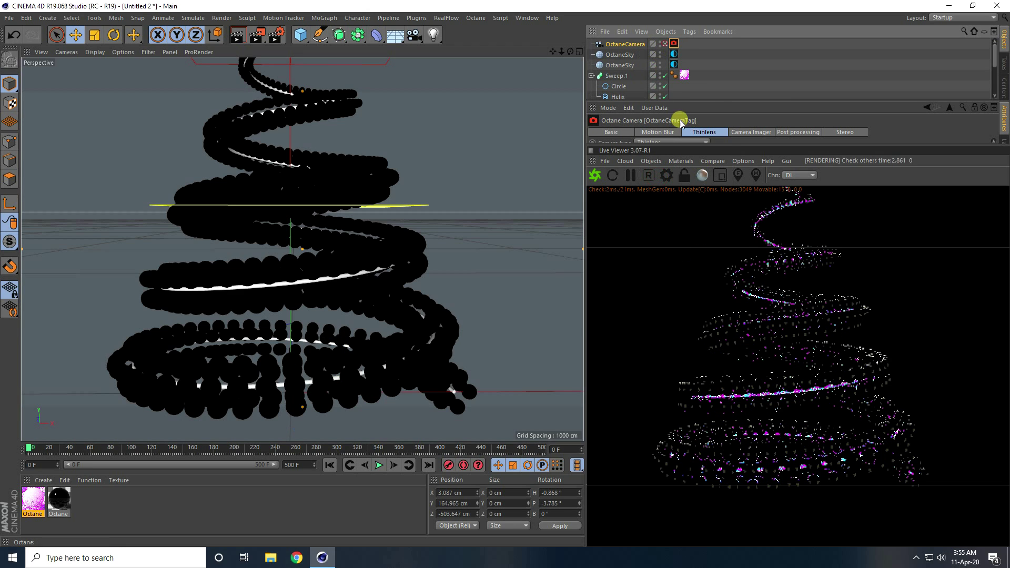
Step: Enable post processing on the Octane Camera tag and set the bloom power to 20
left_click_drag(724, 148, 728, 224)
left_click(799, 132)
left_click(649, 164)
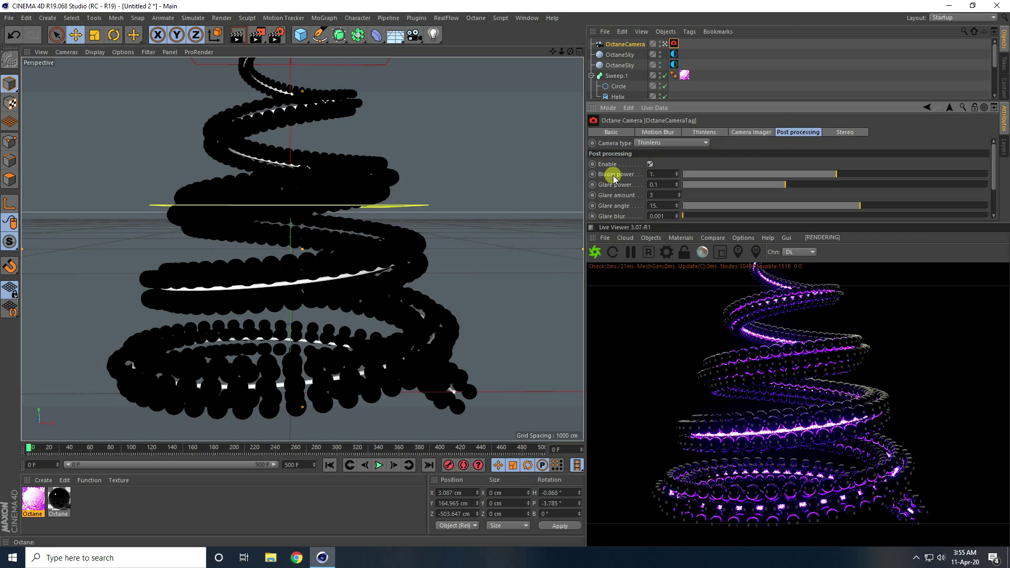
type("20")
key("Return")
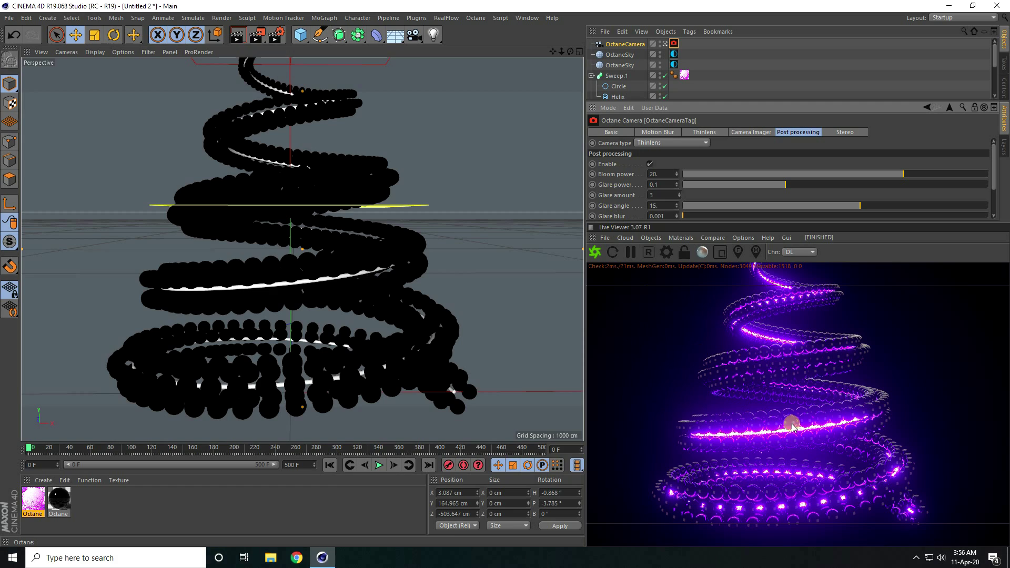
Step: Enable the camera imager with neutral response on the Octane Camera tag and set Saturate to white to 0.2
left_click(748, 134)
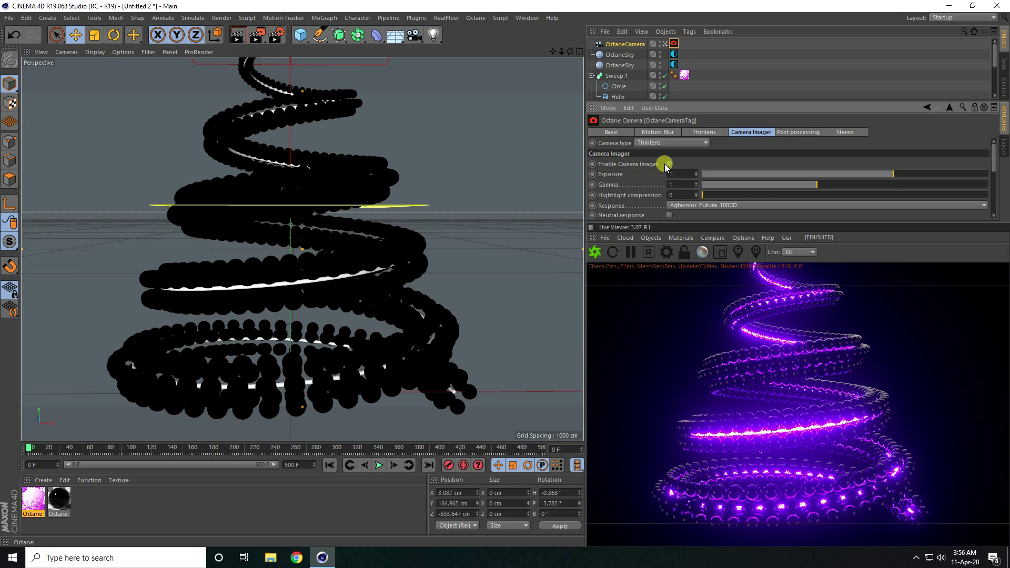
middle_click_drag(706, 163, 730, 107)
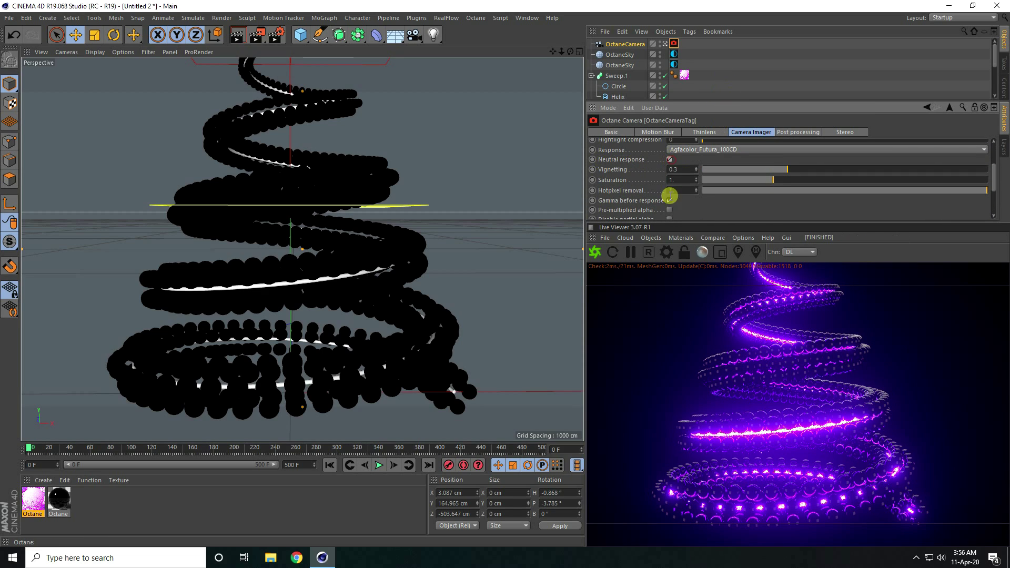
middle_click_drag(694, 202, 706, 152)
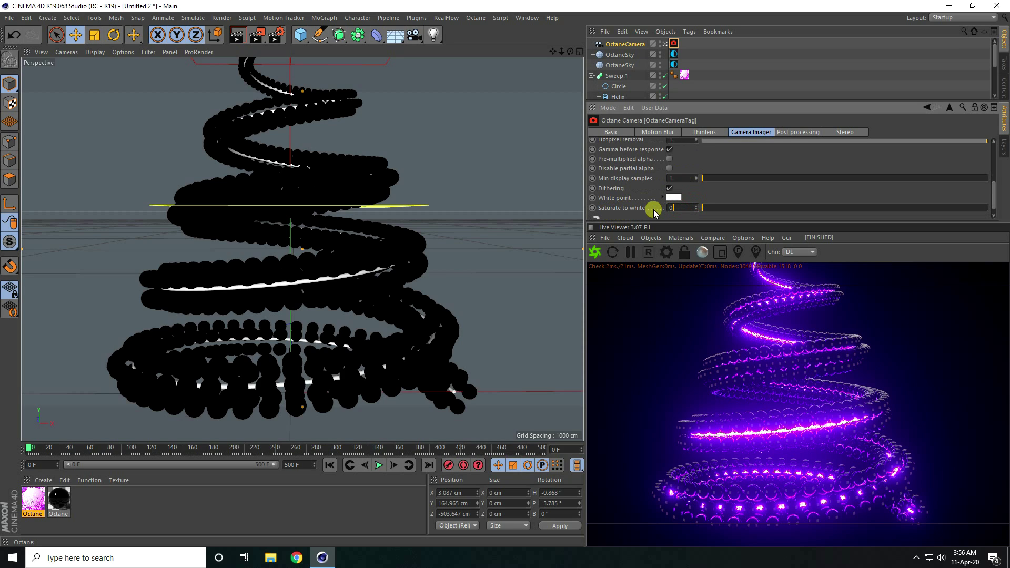
type(".2")
key("Return")
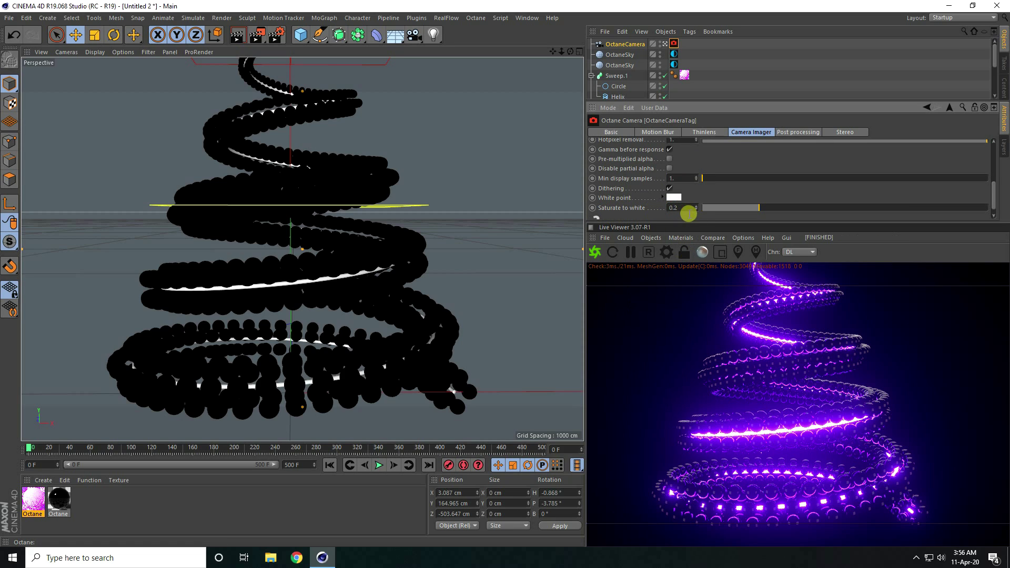
Step: Enlarge the Live Viewer and reframe the whole spiral from a lower angle through the Octane Camera
left_click_drag(699, 219, 702, 101)
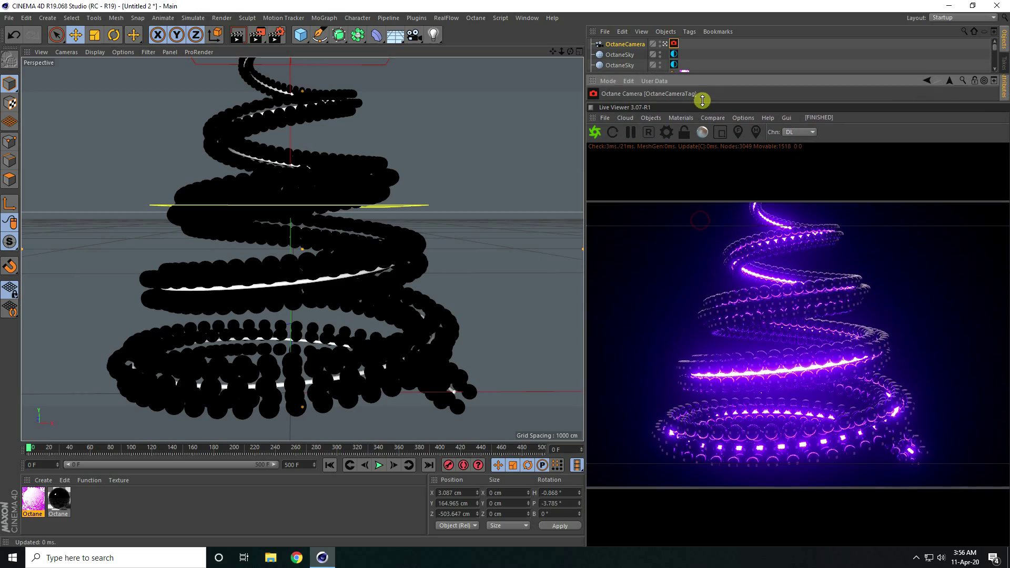
mouse_move(309, 332)
left_mouse_down("alt")
mouse_move(309, 289)
mouse_move(304, 379)
mouse_move(361, 401)
mouse_move(310, 333)
left_mouse_up("alt")
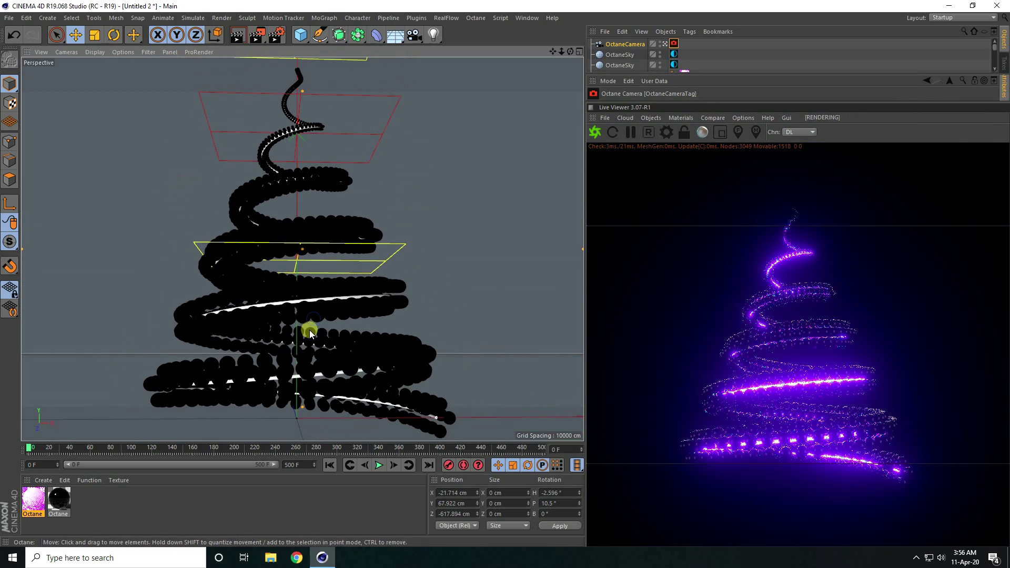
middle_click_drag(310, 332, 309, 344, "alt")
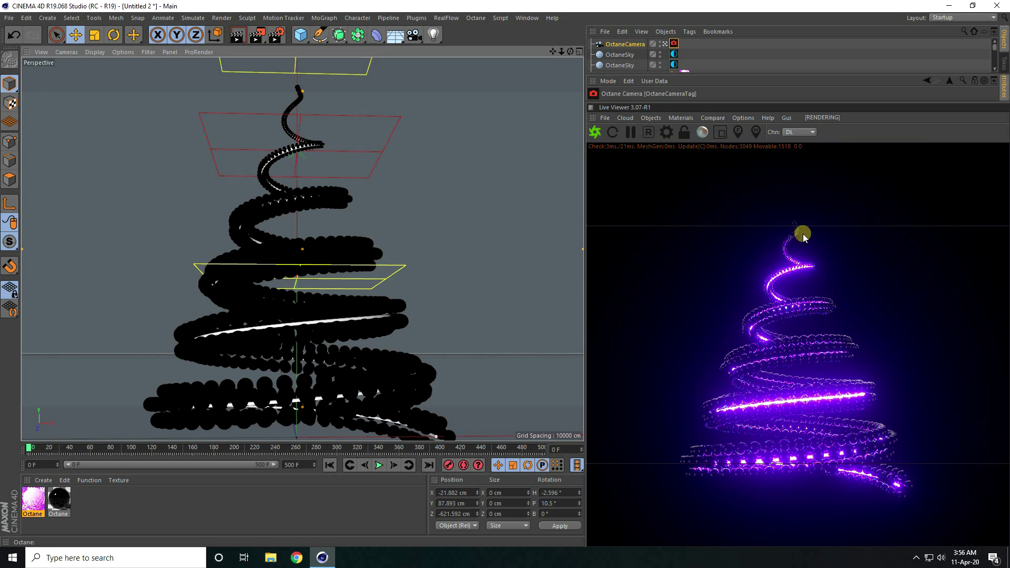
scroll(301, 284, "up", 4)
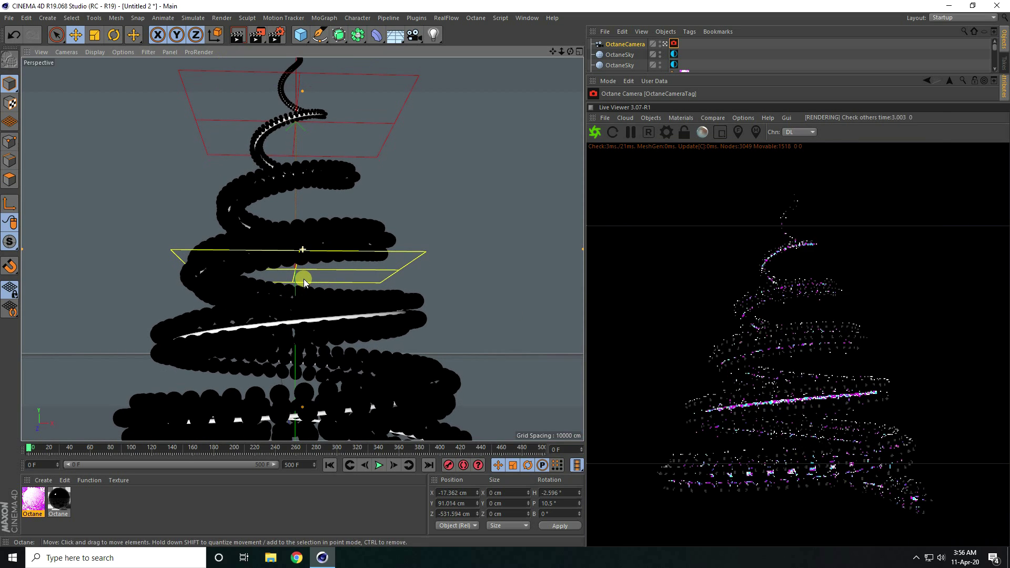
Step: Set the Octane Directlighting kernel's GI mode to GI_DIFFUSE and its glossy and diffuse depths to 3
left_click(667, 133)
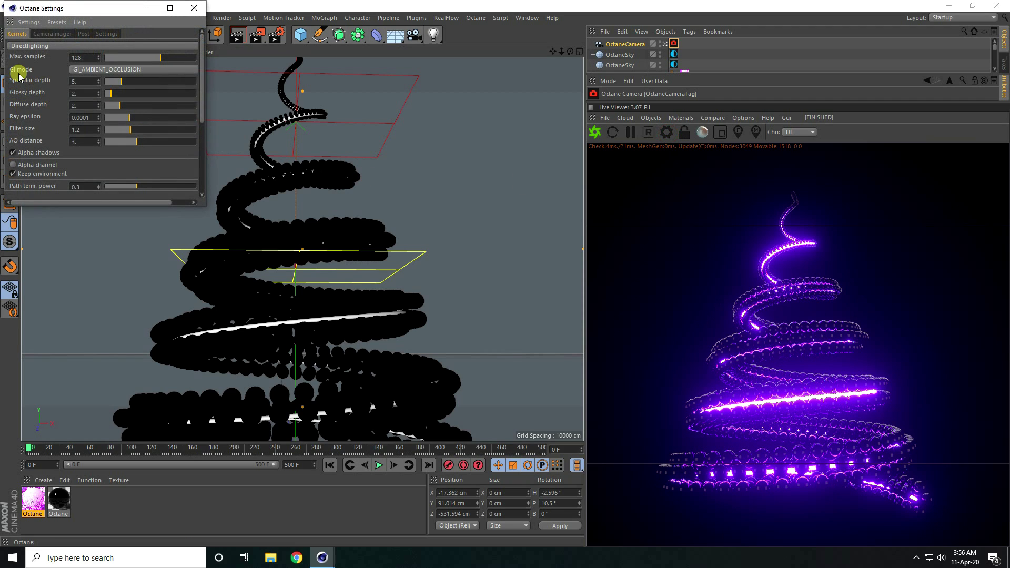
left_click(79, 69)
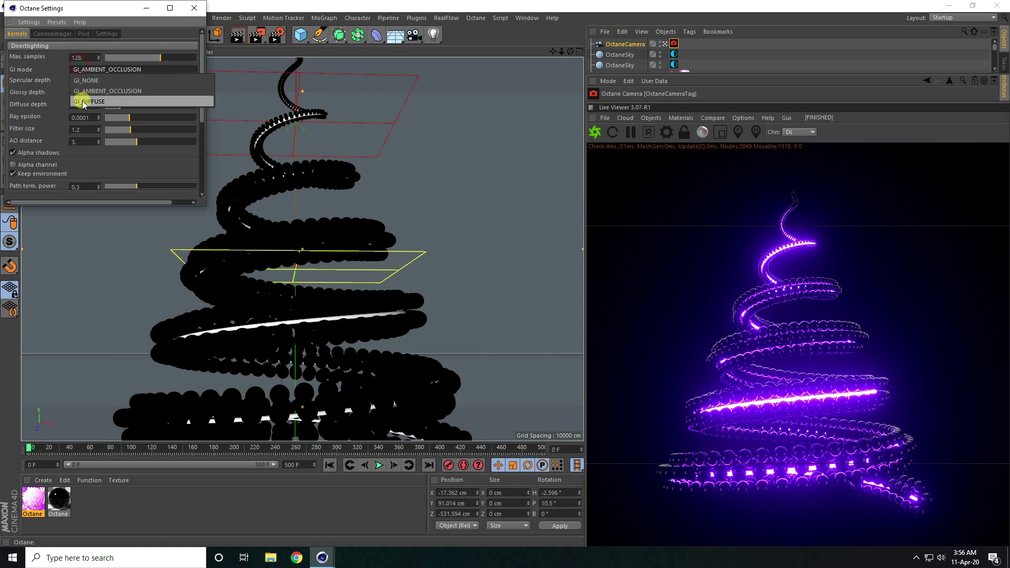
left_click(90, 101)
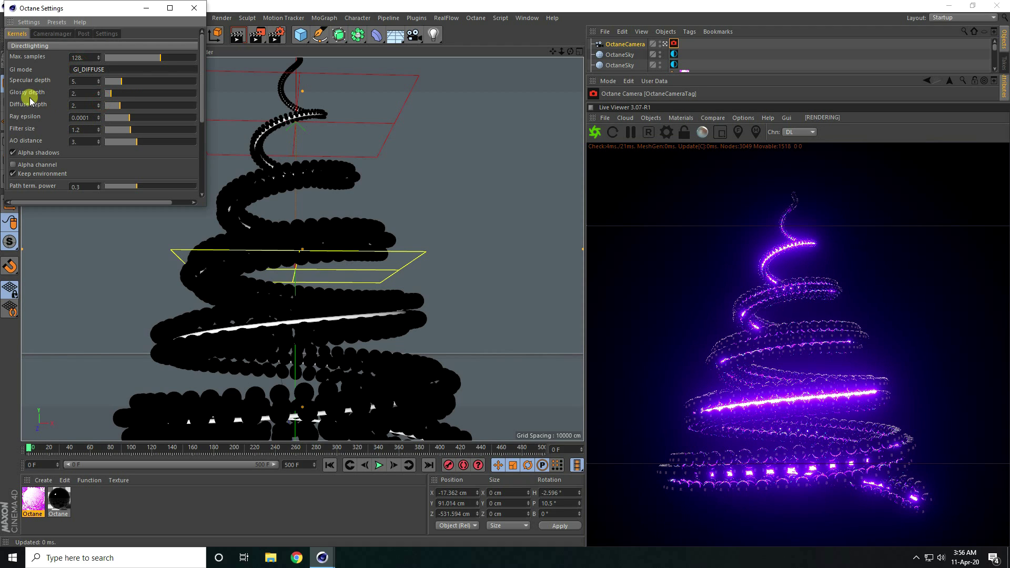
left_click(99, 92)
left_click(99, 103)
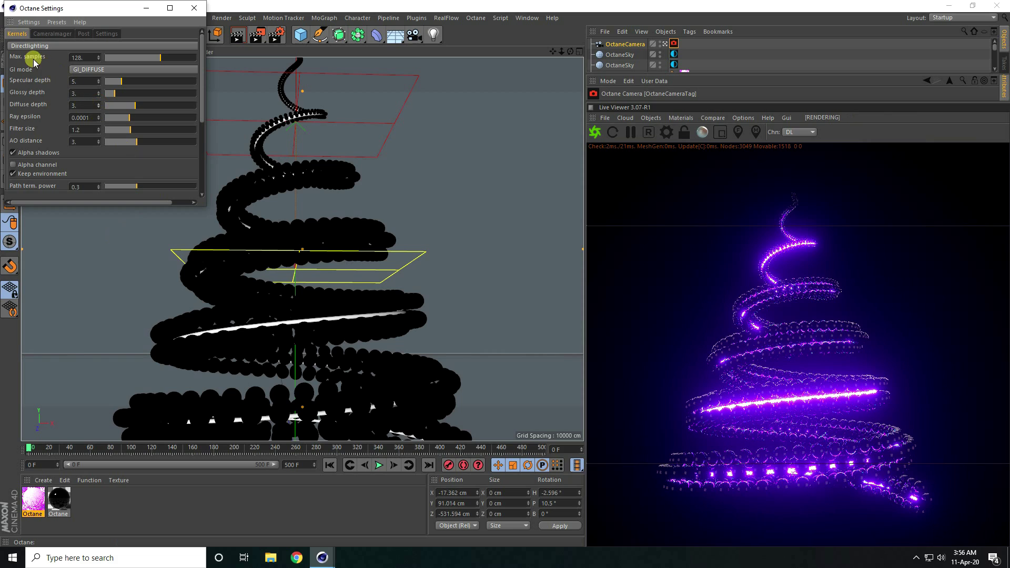
Step: Set the kernel's max samples to 512 and close the Octane settings
left_click(89, 56)
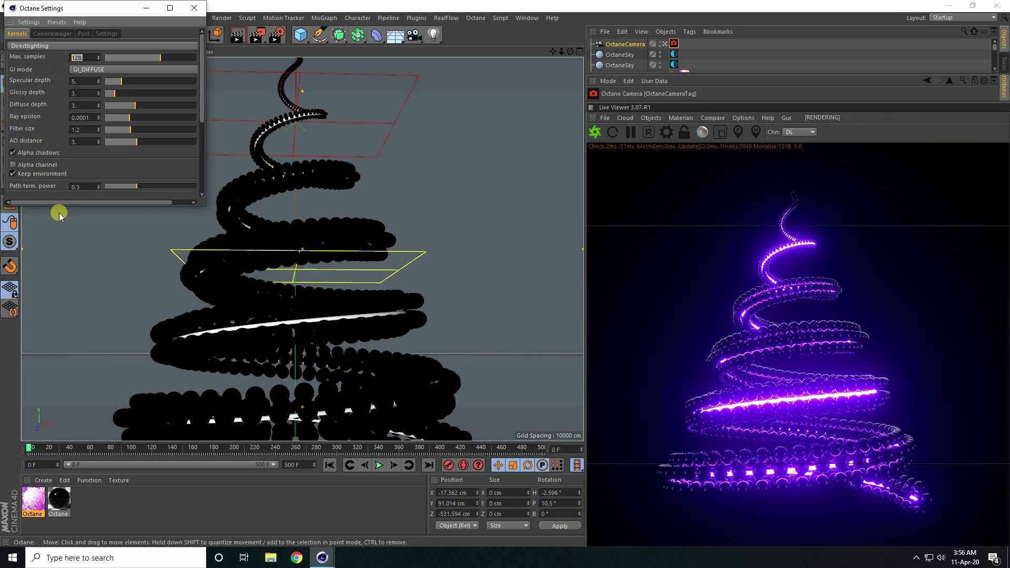
type("512")
key("Return")
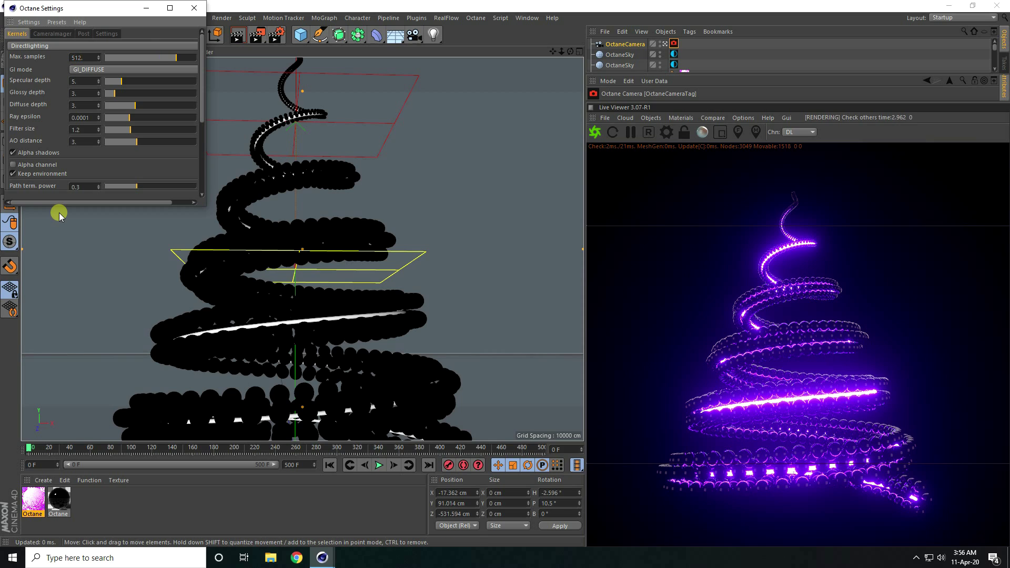
left_click(194, 8)
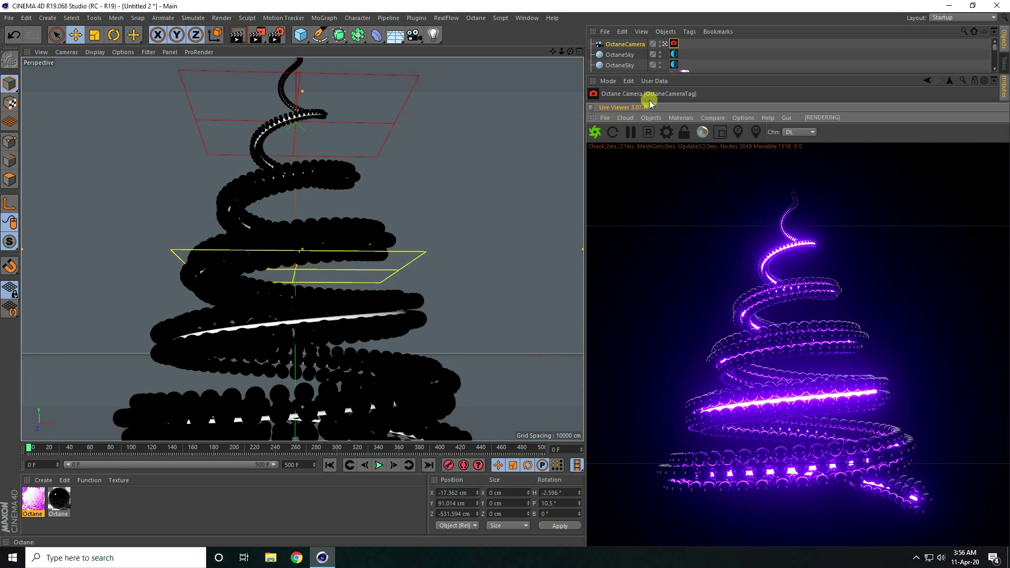
Step: Leave the Octane Camera's view and set all of the camera's position and rotation values to 0
left_click(611, 47)
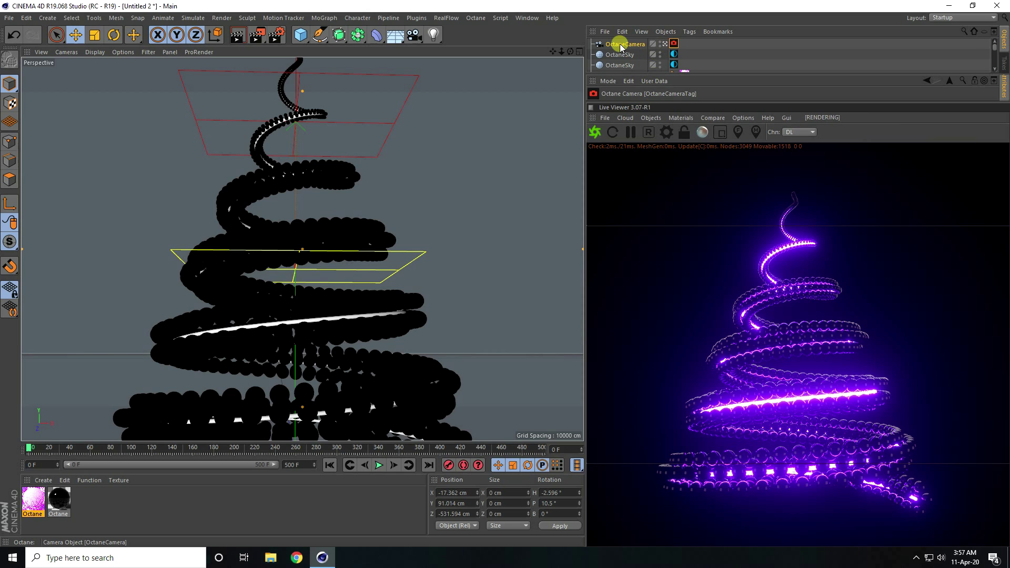
middle_click(333, 237)
middle_click(383, 181)
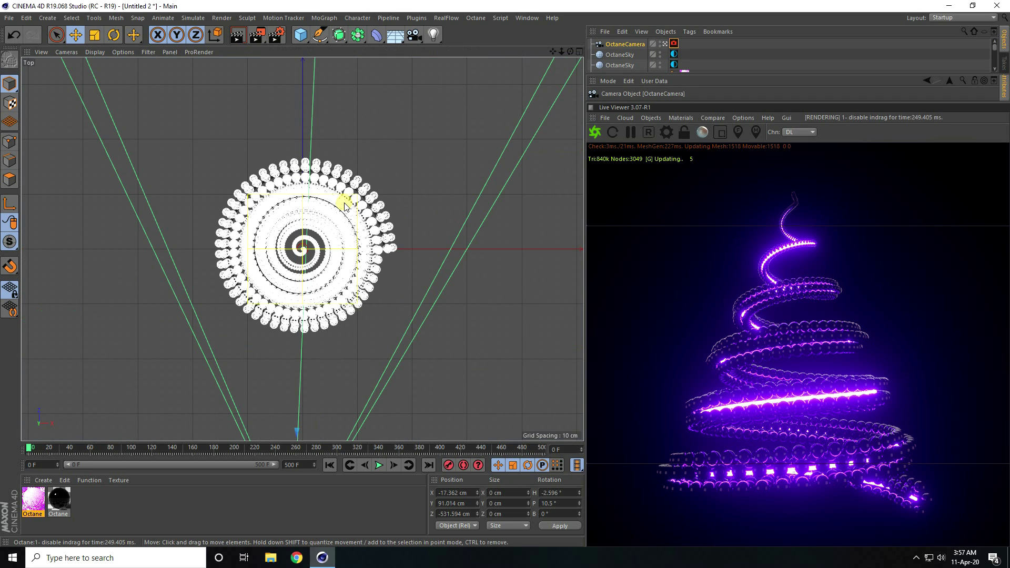
middle_click(345, 203)
middle_click(236, 164)
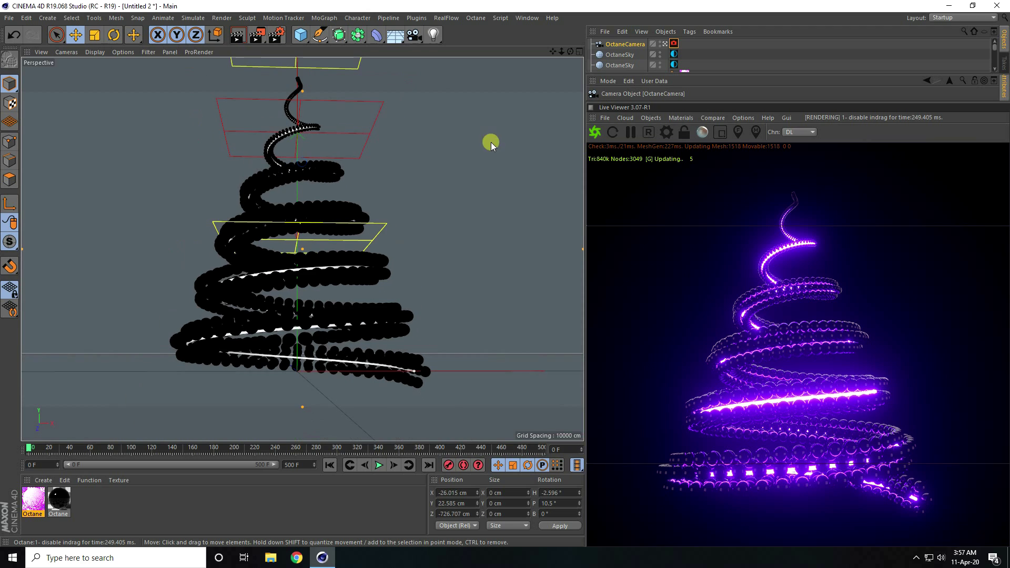
left_click(665, 43)
left_click(454, 492)
type("0")
key("Return")
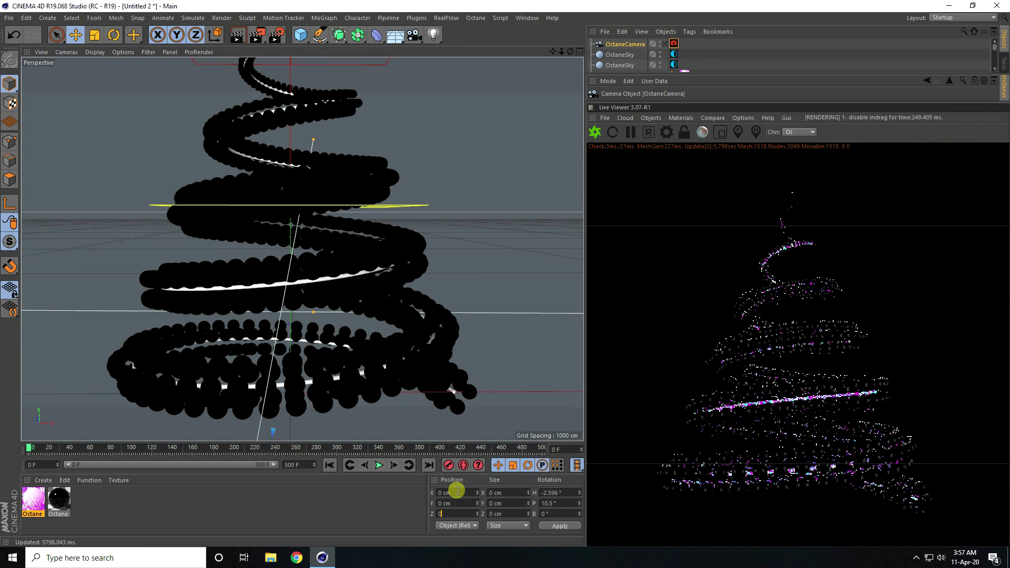
left_click(551, 492)
type("0")
key("Return")
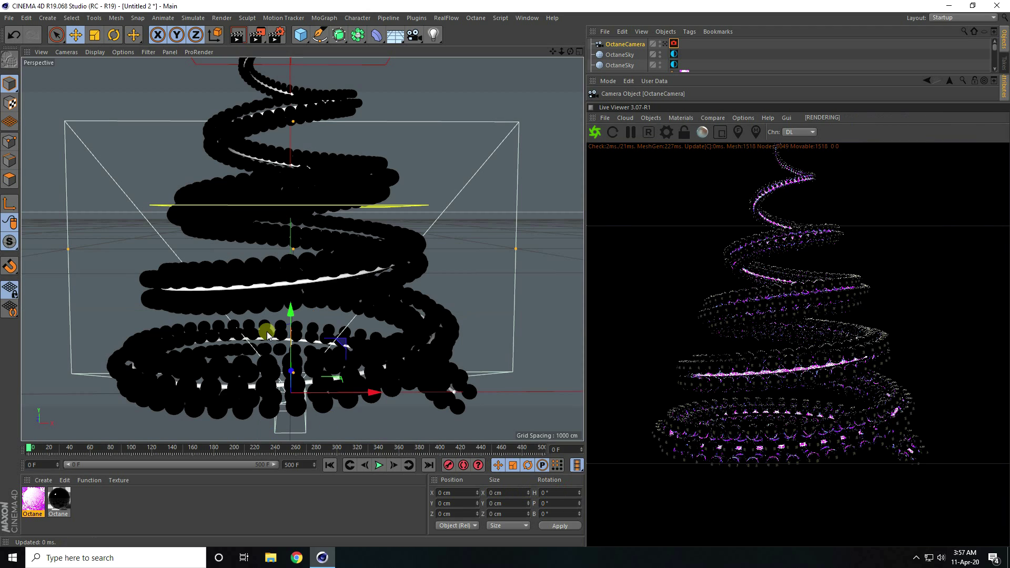
Step: Rotate the Octane Camera to a pitch of 90° so it looks straight up through the spiral
scroll(268, 295, "down", 3)
left_click(113, 35)
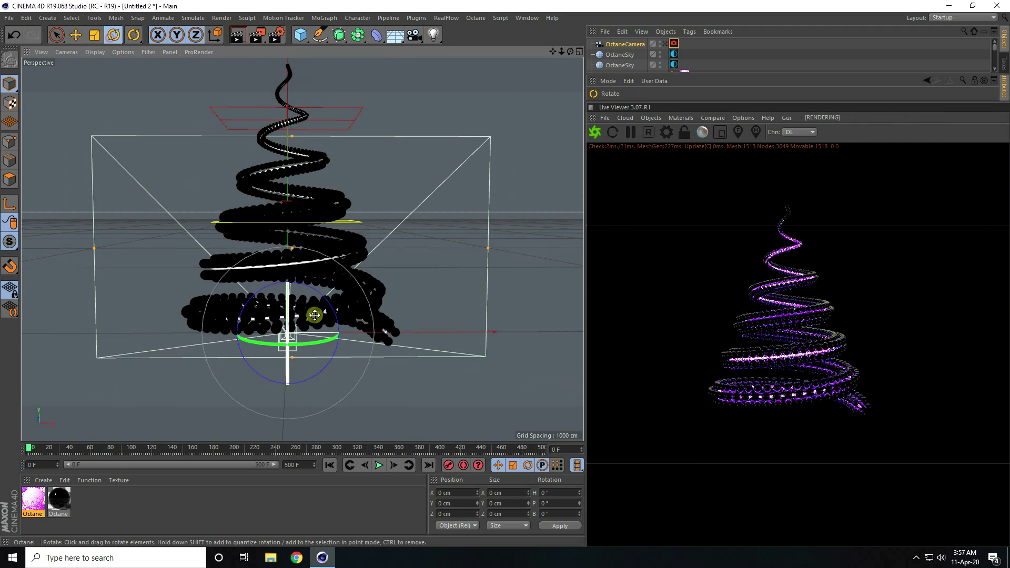
left_click_drag(287, 302, 284, 422)
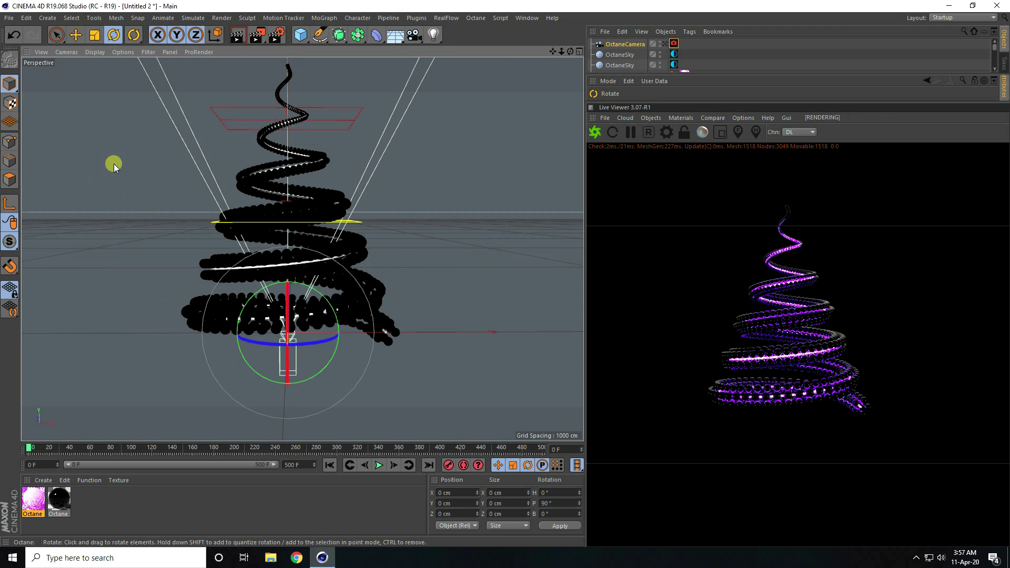
Step: Move the camera below the spiral to Y -500 cm in the Front view and record a keyframe at frame 0
left_click(76, 36)
middle_click(227, 219)
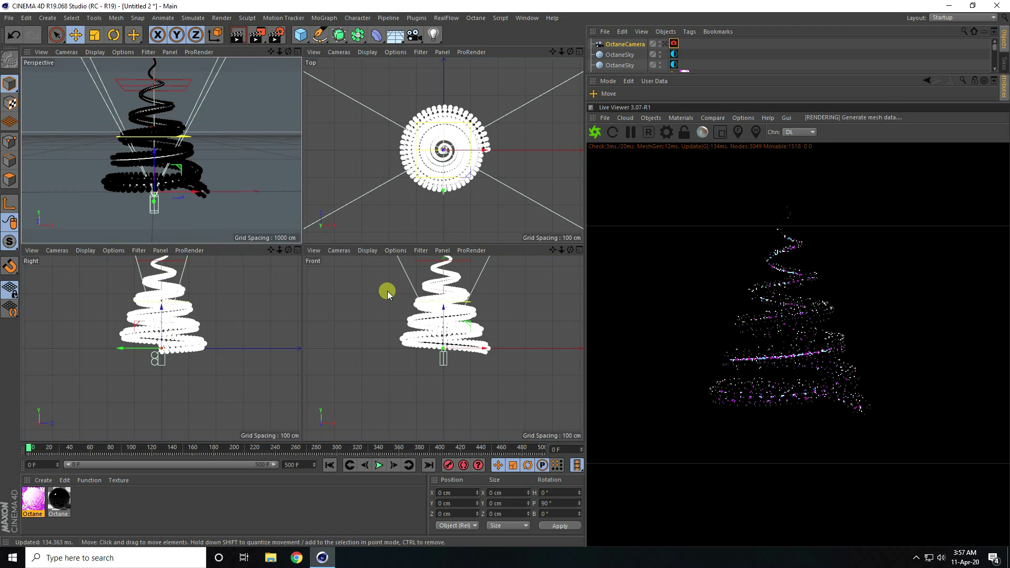
middle_click(387, 289)
left_click_drag(315, 169, 318, 333)
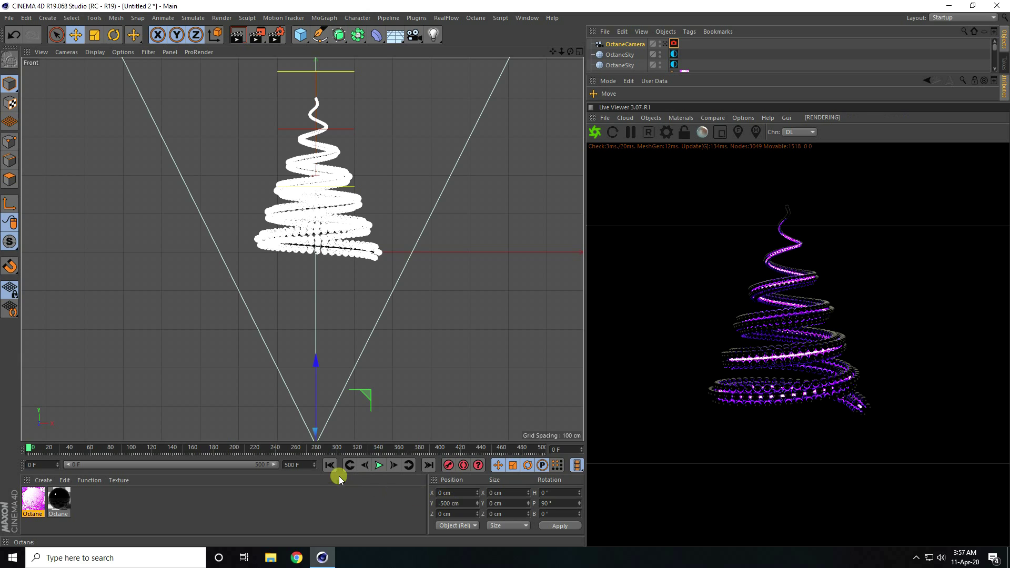
left_click_drag(331, 471, 332, 475)
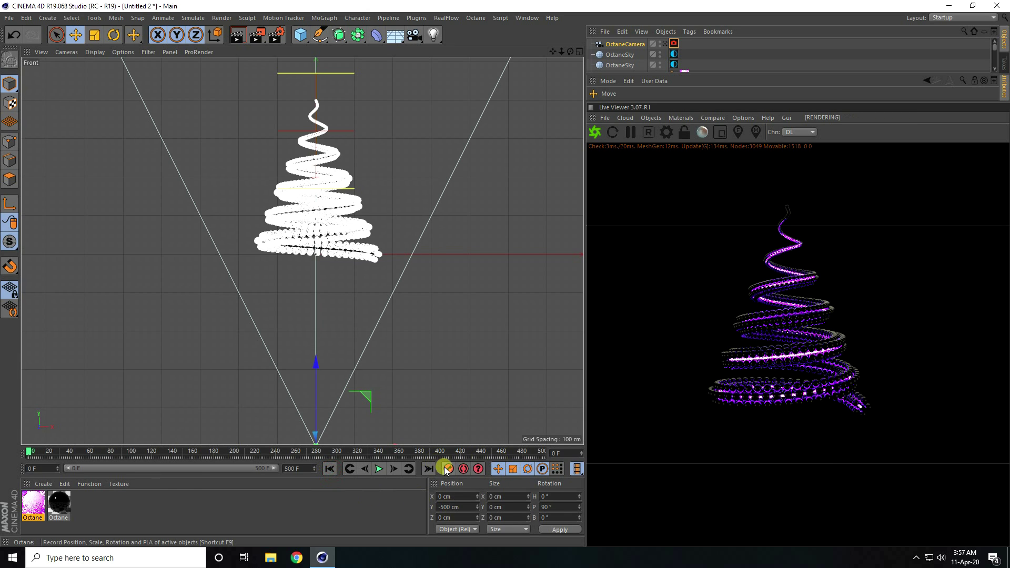
Step: At frame 500, raise the camera into the spiral to Y about 273 cm and record a keyframe
left_click(429, 469)
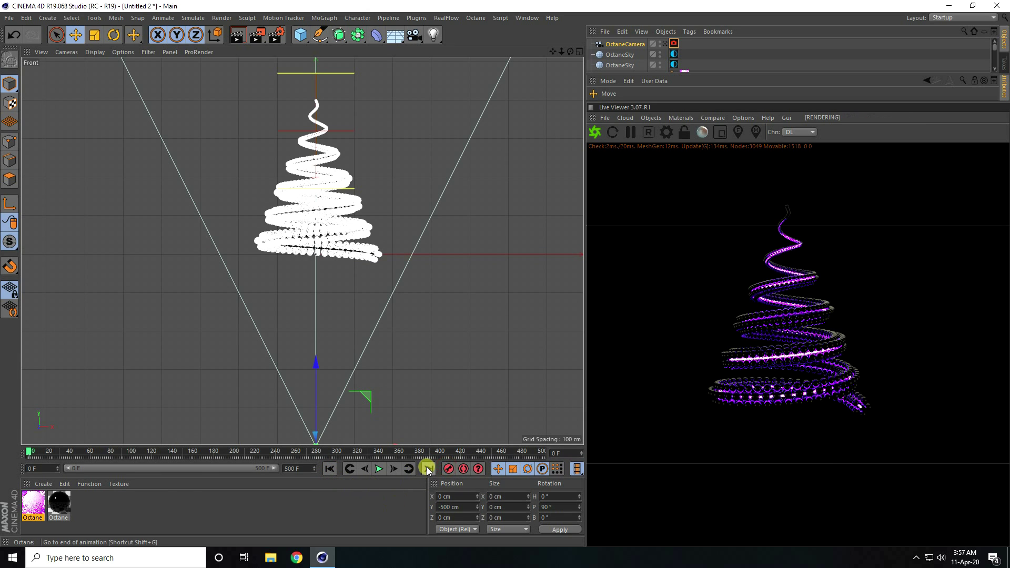
left_click_drag(316, 363, 317, 70)
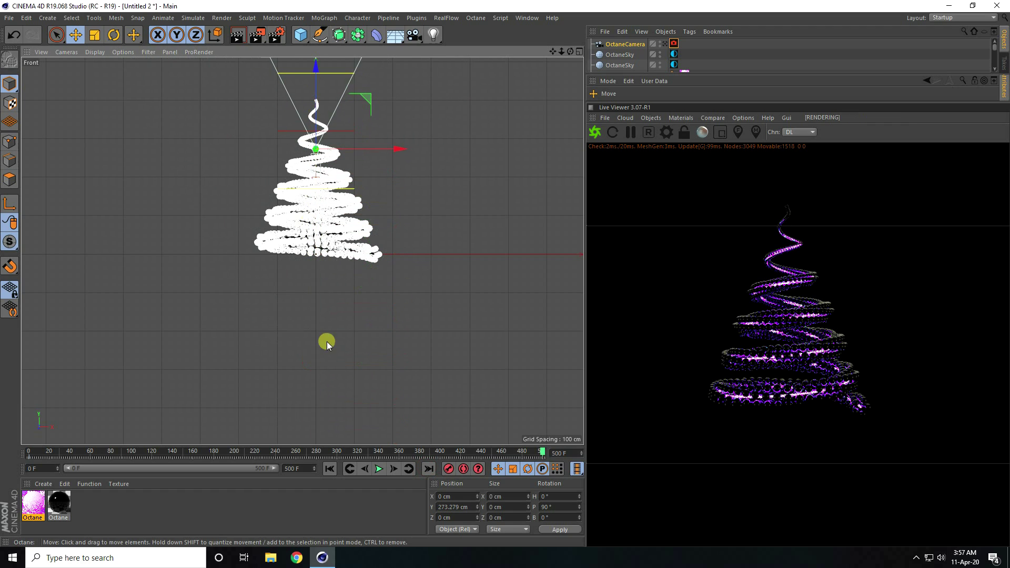
left_click(450, 468)
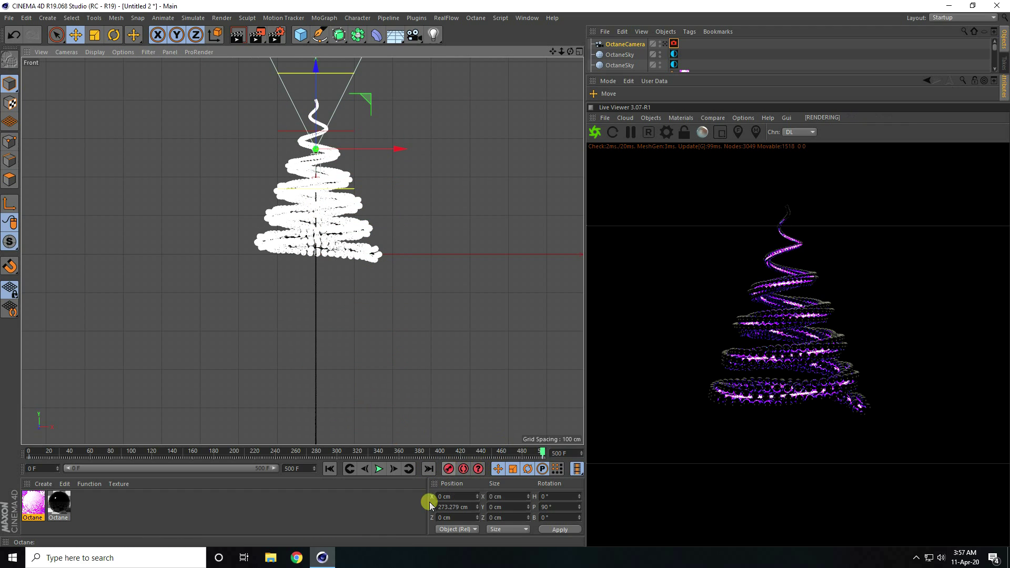
Step: Return to the Perspective view and look through the Octane Camera
middle_click(302, 265)
middle_click(221, 179)
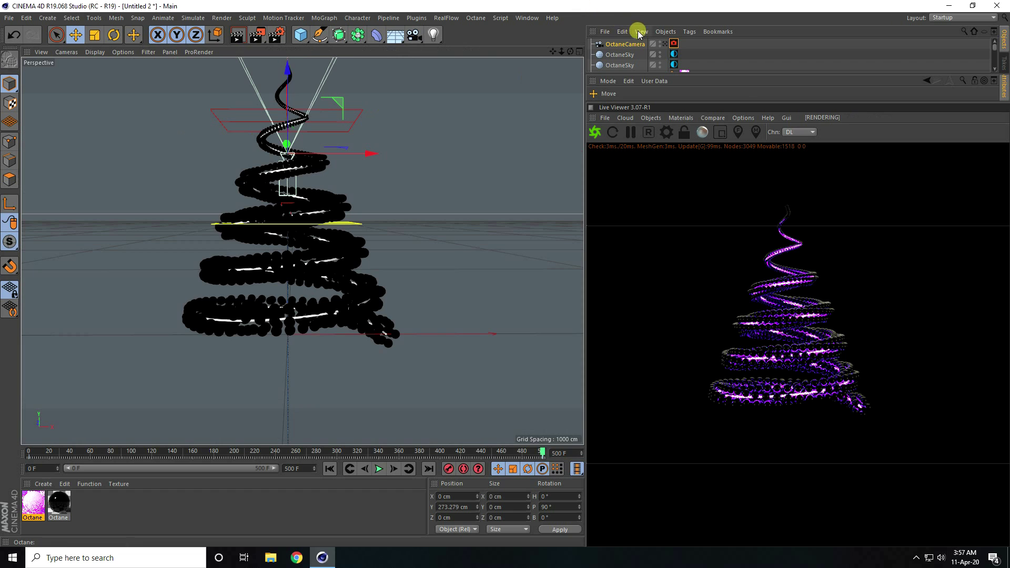
left_click(665, 44)
Step: Play the camera animation from the first frame to check the motion, and pause it
left_click(330, 469)
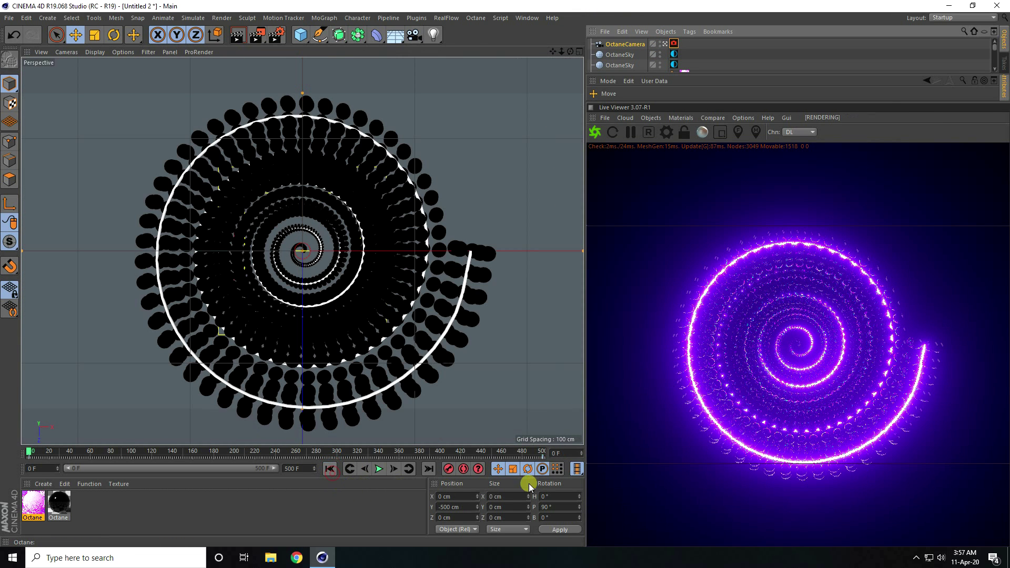
left_click(379, 469)
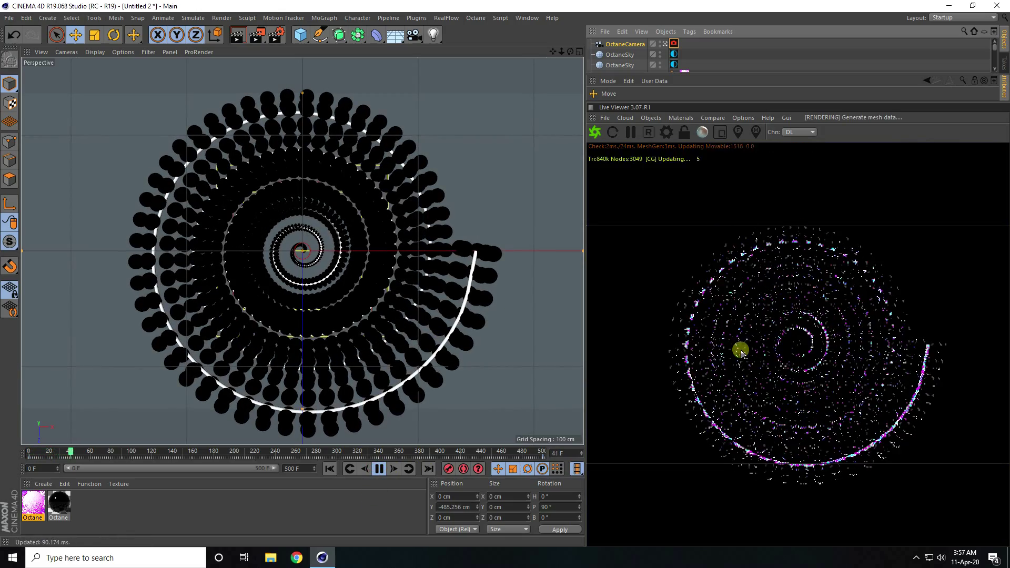
left_click(378, 469)
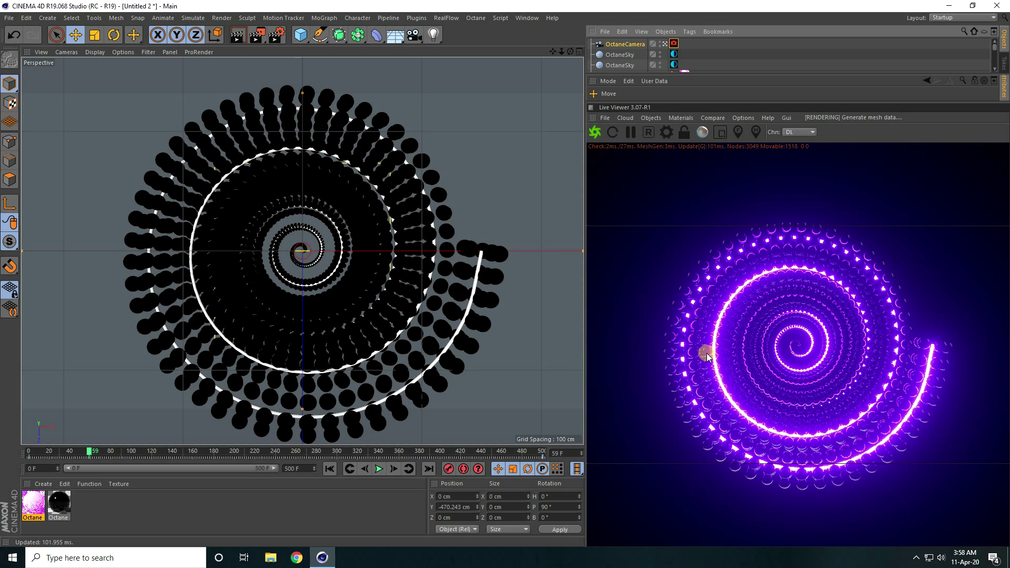
Step: Set the renderer to Octane Renderer in the render settings
left_click(276, 35)
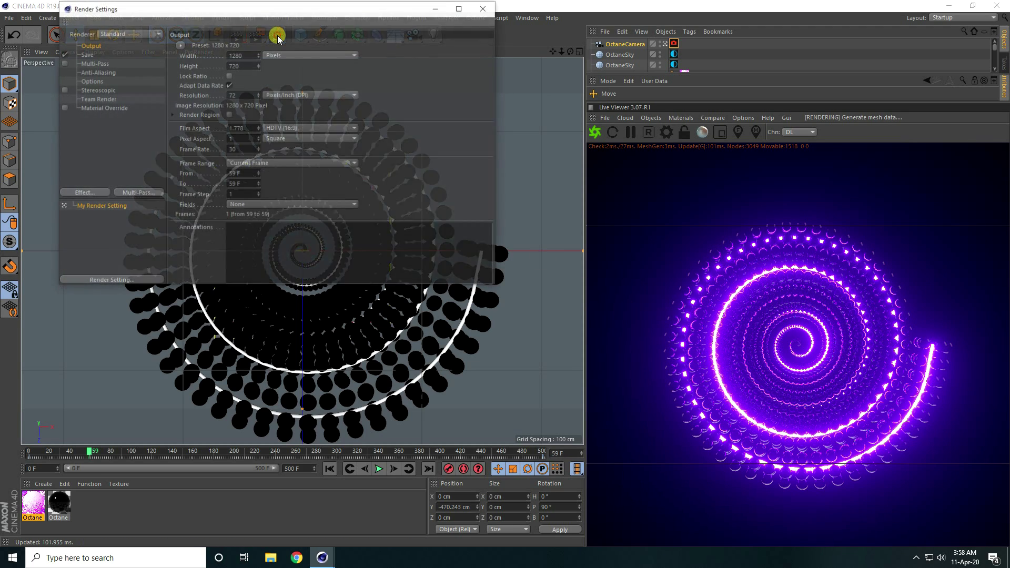
left_click(111, 33)
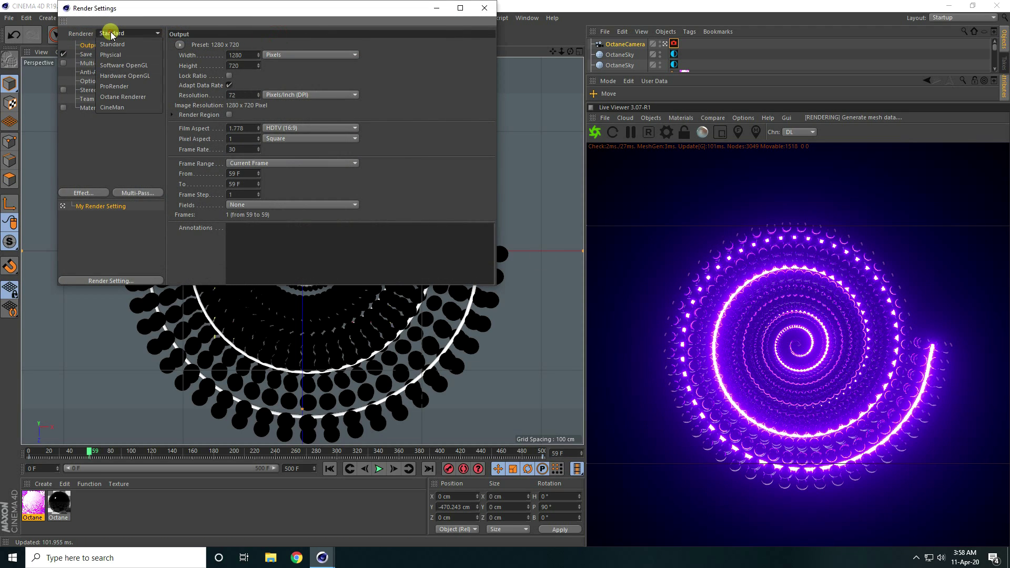
left_click(121, 97)
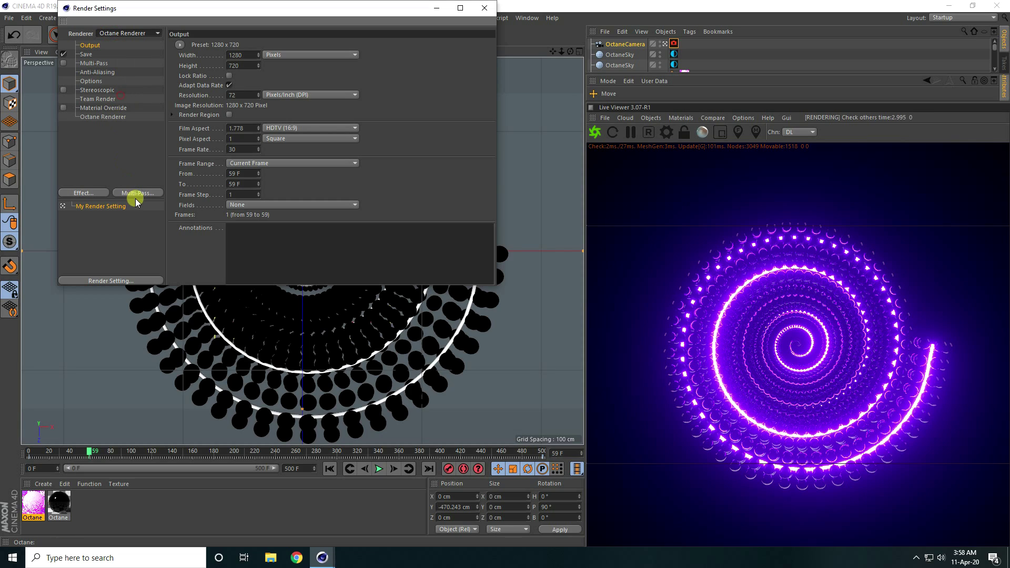
Step: Toggle the Use All GPUs option for the Octane renderer and set the saved image format to JPG
left_click(108, 116)
left_click(244, 168)
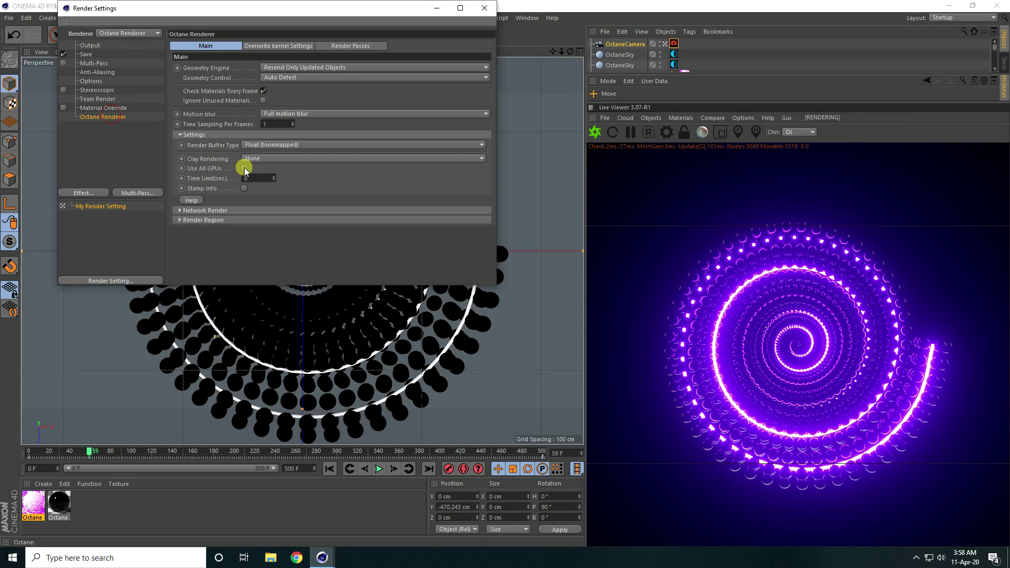
left_click(85, 54)
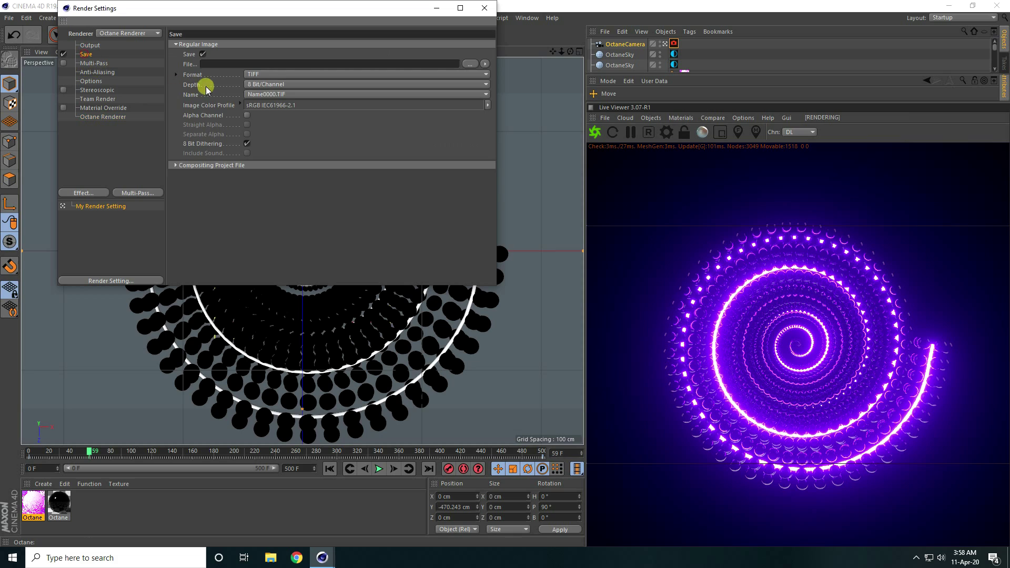
left_click(274, 74)
left_click(255, 149)
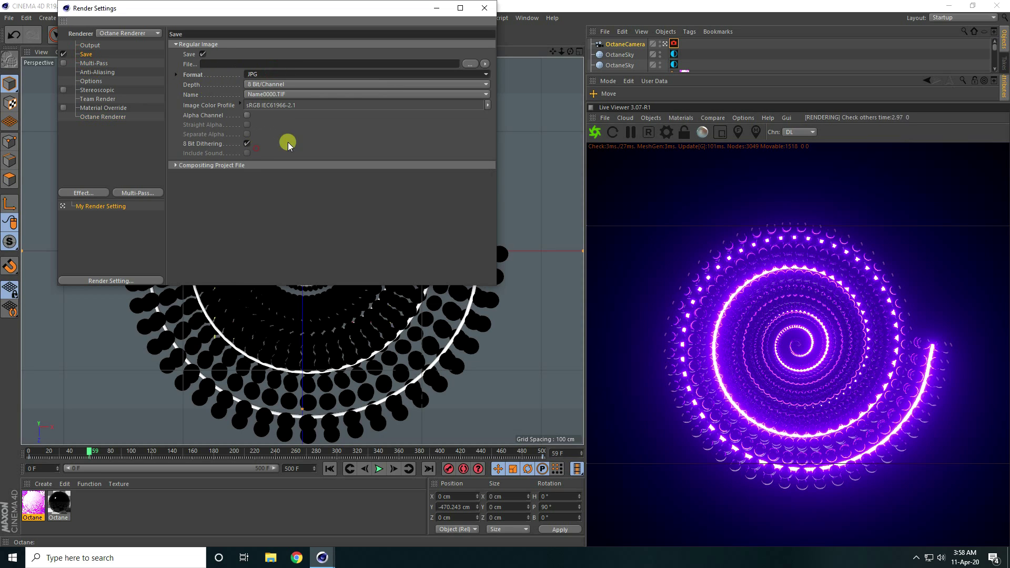
Step: Browse for the render's save location, then create a folder named rens on the Desktop and open it
left_click(470, 63)
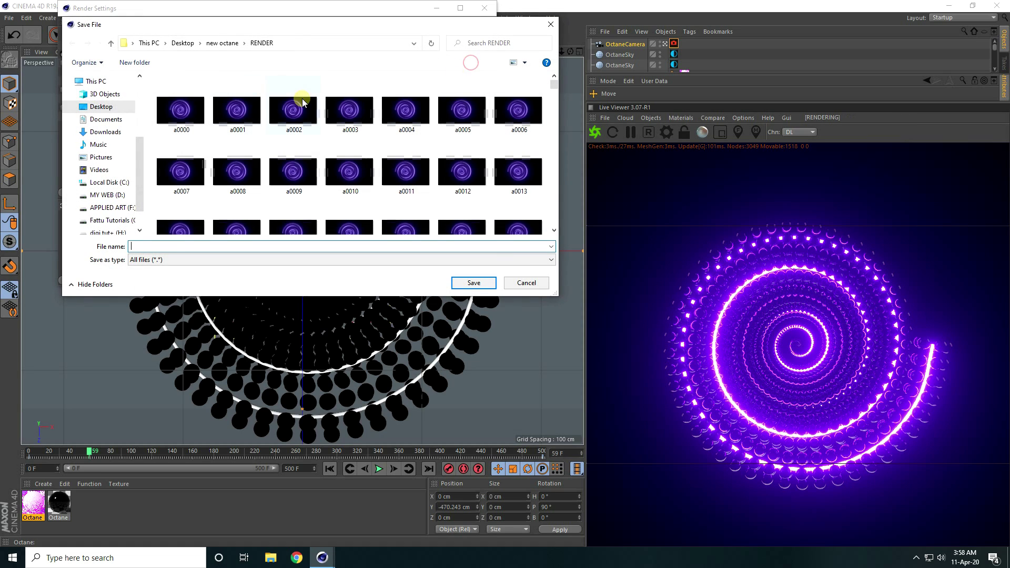
left_click(100, 106)
right_click(337, 152)
mouse_move(363, 251)
left_click(472, 255)
type("re")
key("Return")
key("Return")
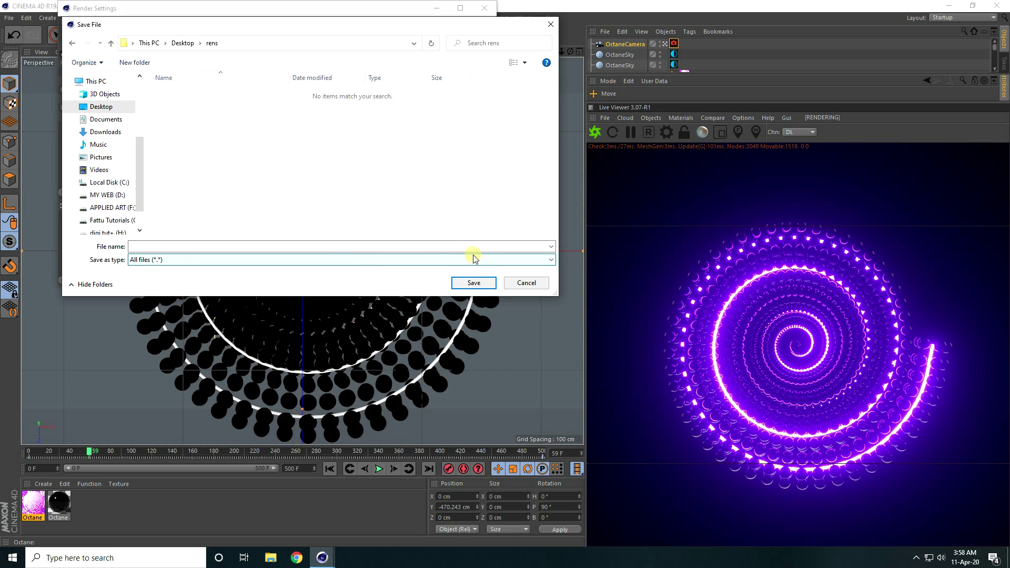
Step: Name the render output file s and save that path in the rens folder
left_click(440, 248)
type("s")
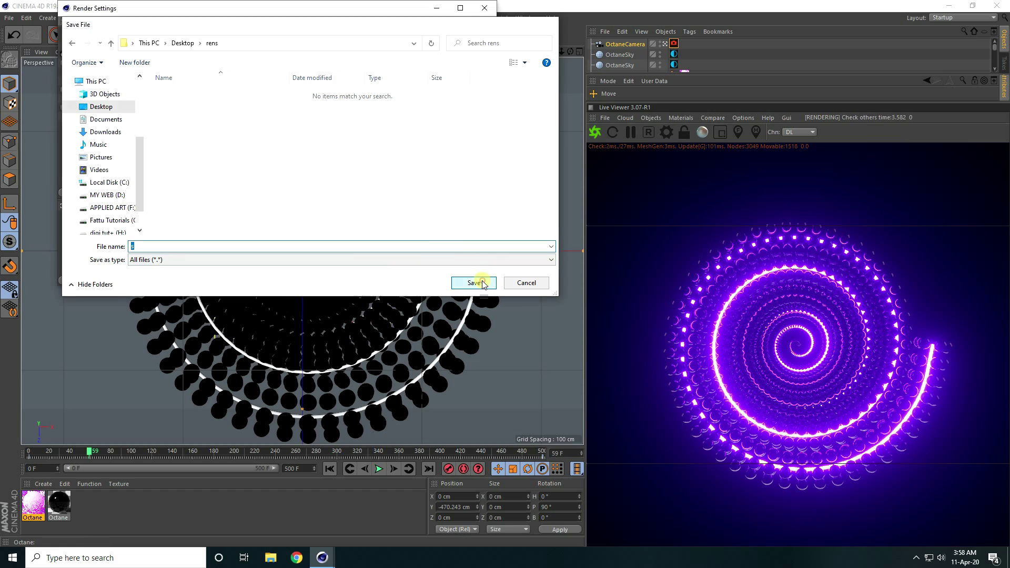
left_click(474, 282)
Step: Set the output frame range to All Frames and close the render settings
left_click(94, 44)
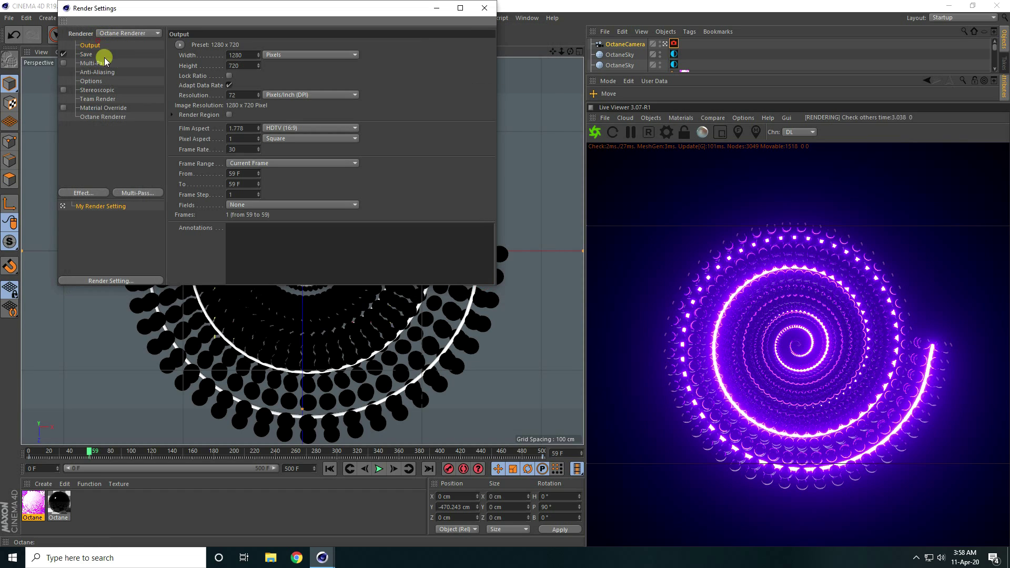
left_click(265, 165)
left_click(264, 193)
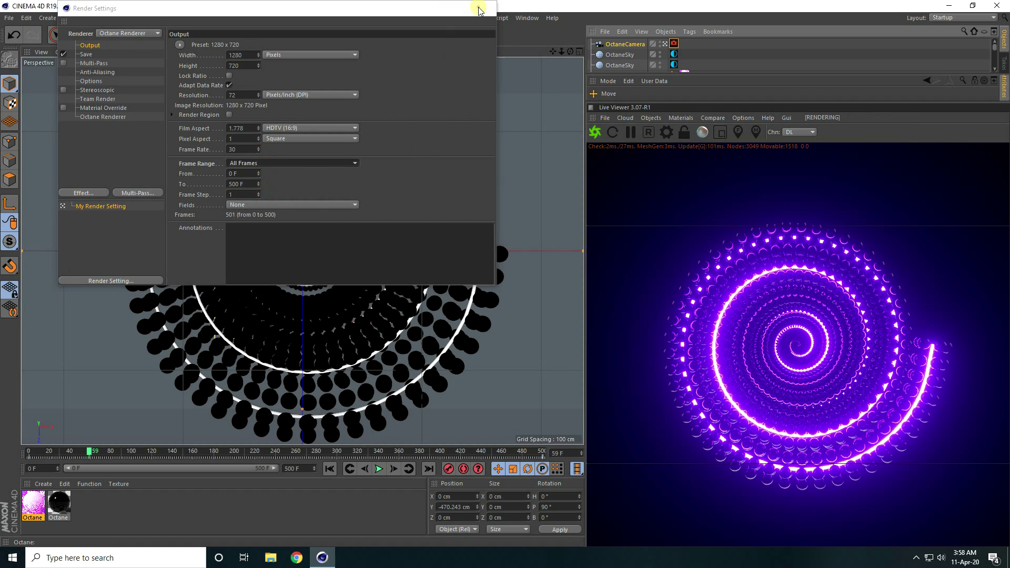
left_click(480, 9)
Step: Start rendering the animation to the Picture Viewer and maximize the viewer window
left_click(257, 35)
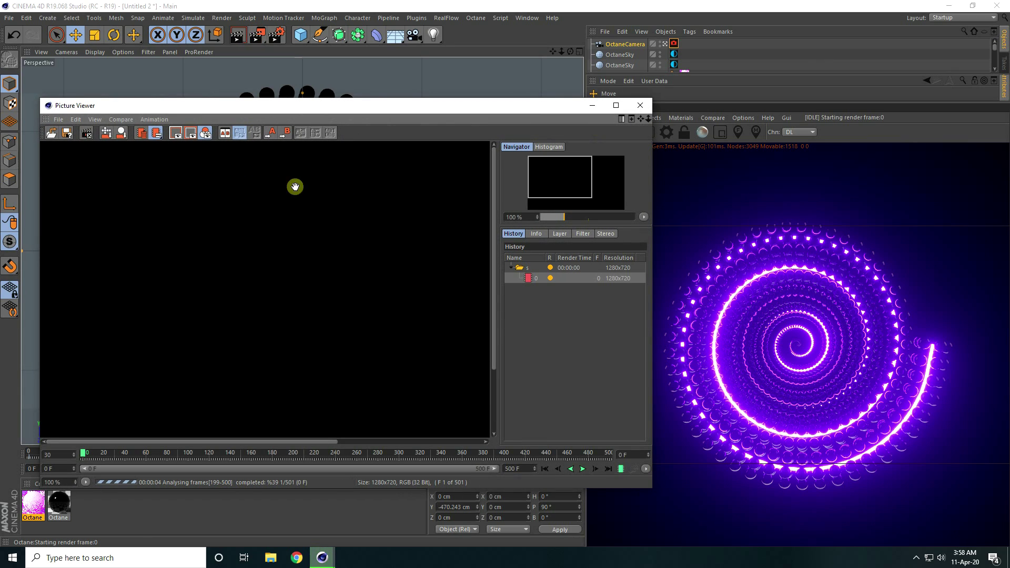
left_click(615, 107)
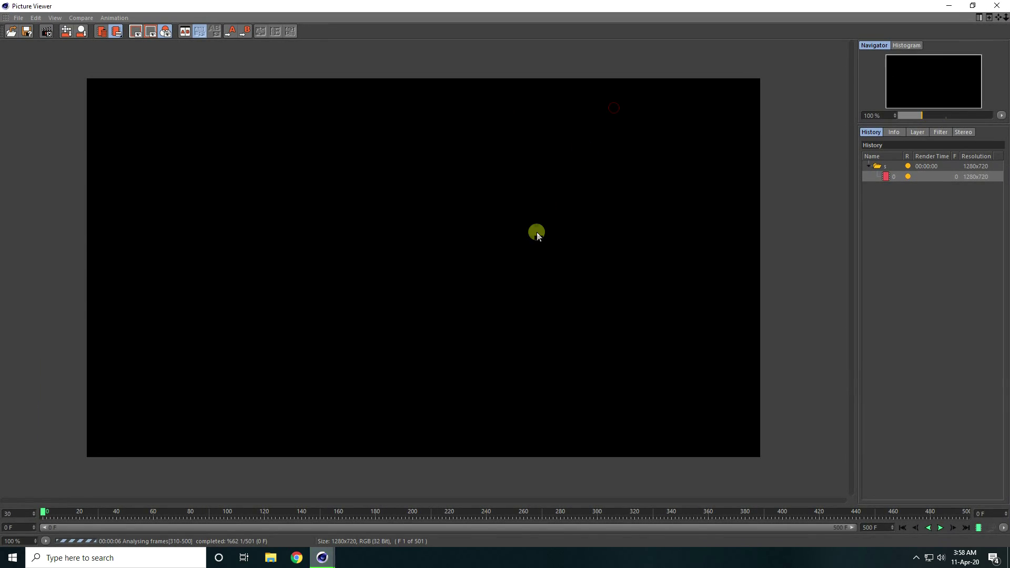